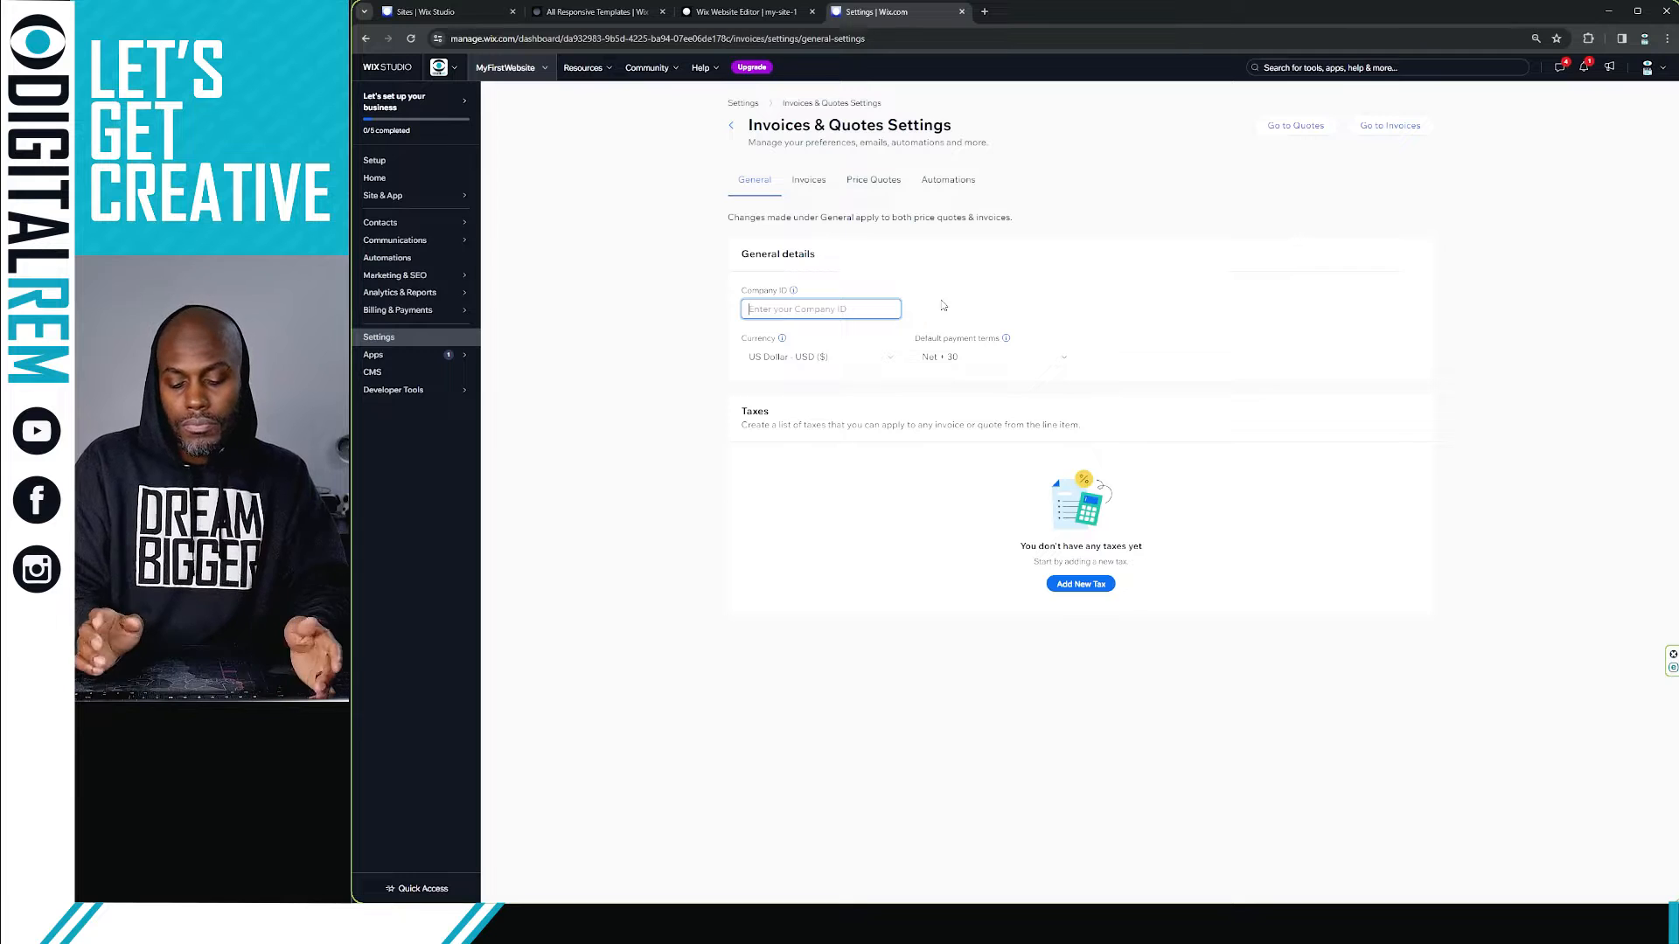
Step: Enter MyDreamCompany as the Company ID in the general details
text(M)
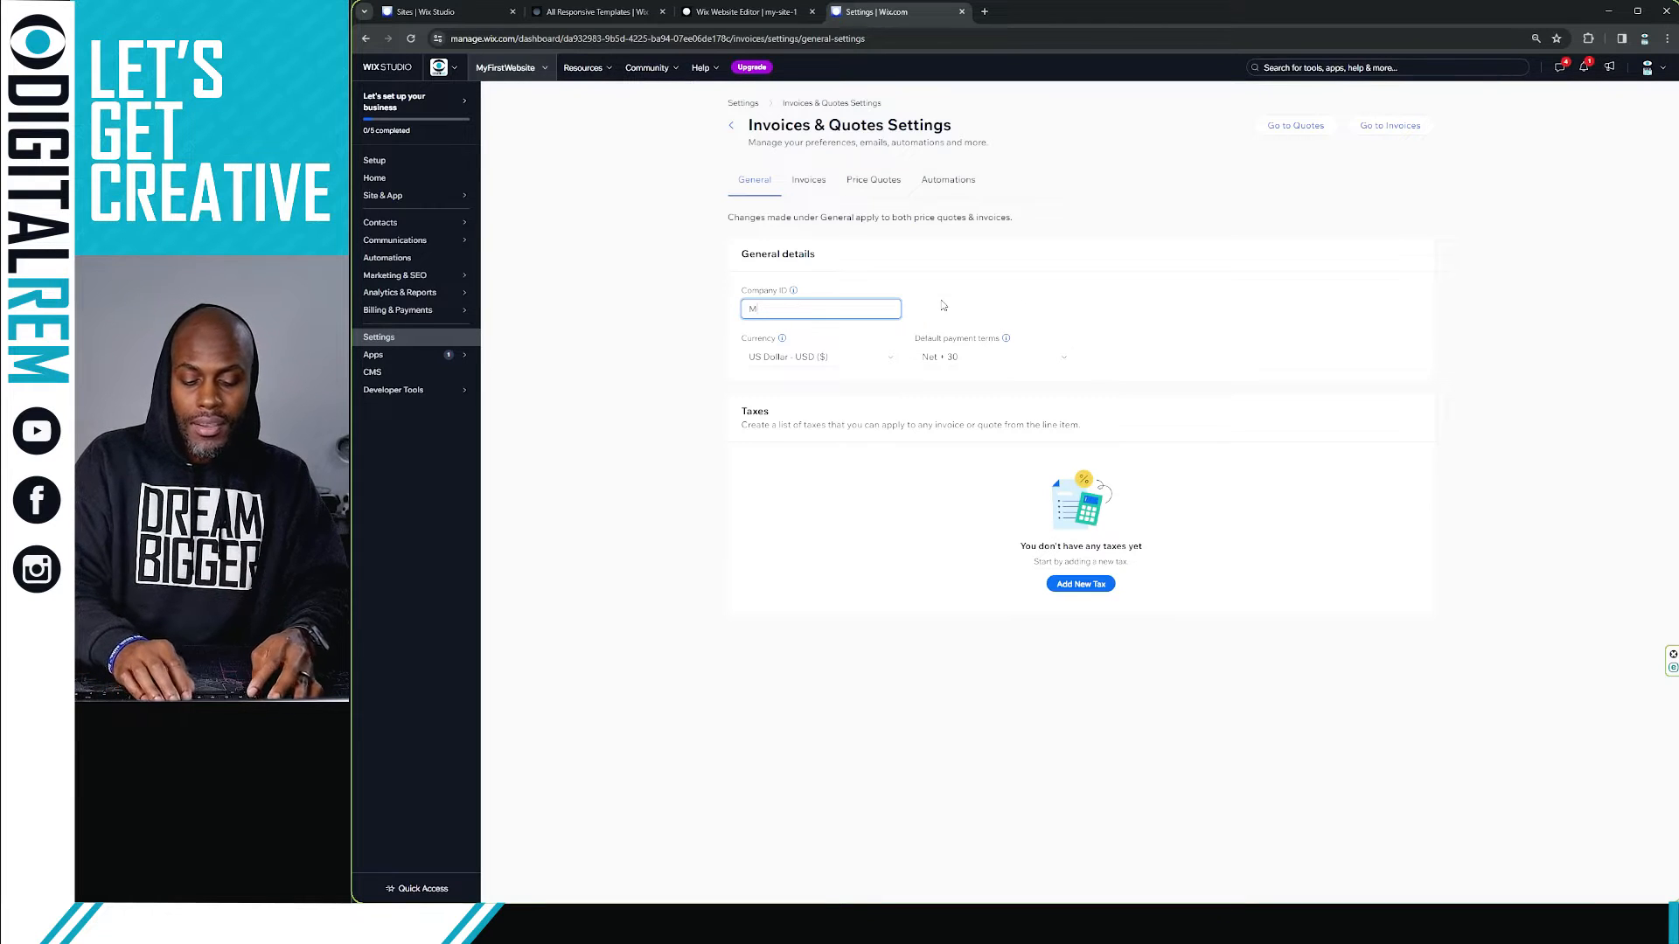
text(y Com)
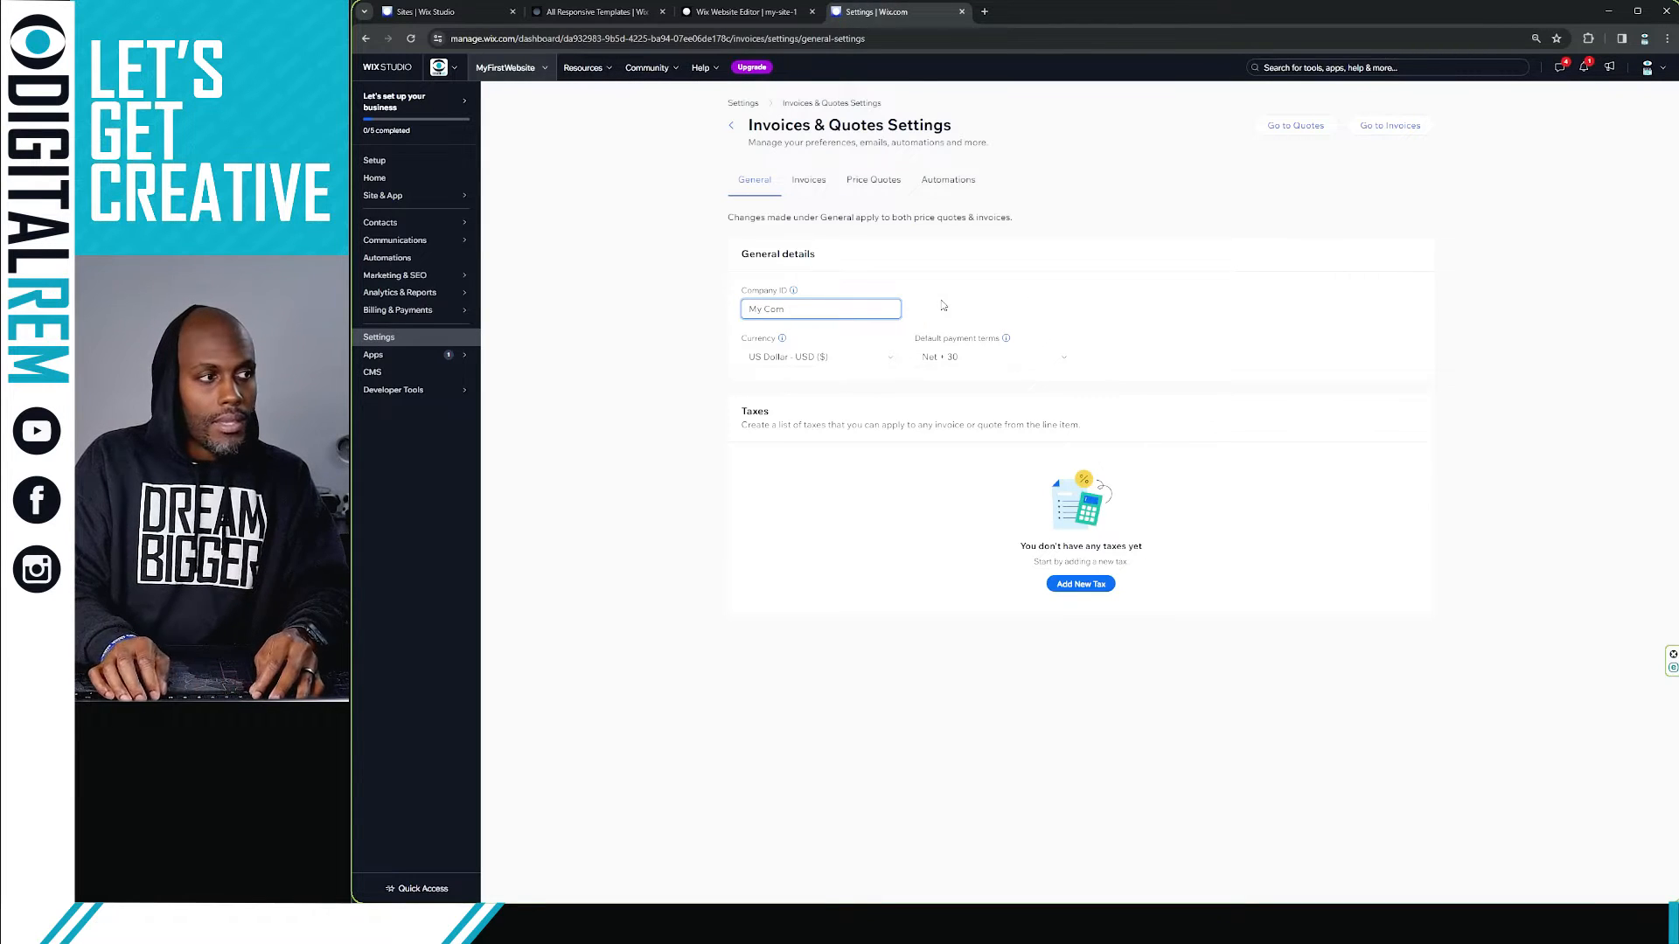
key(BackSpace)
key(BackSpace)
key(BackSpace)
text(Dr)
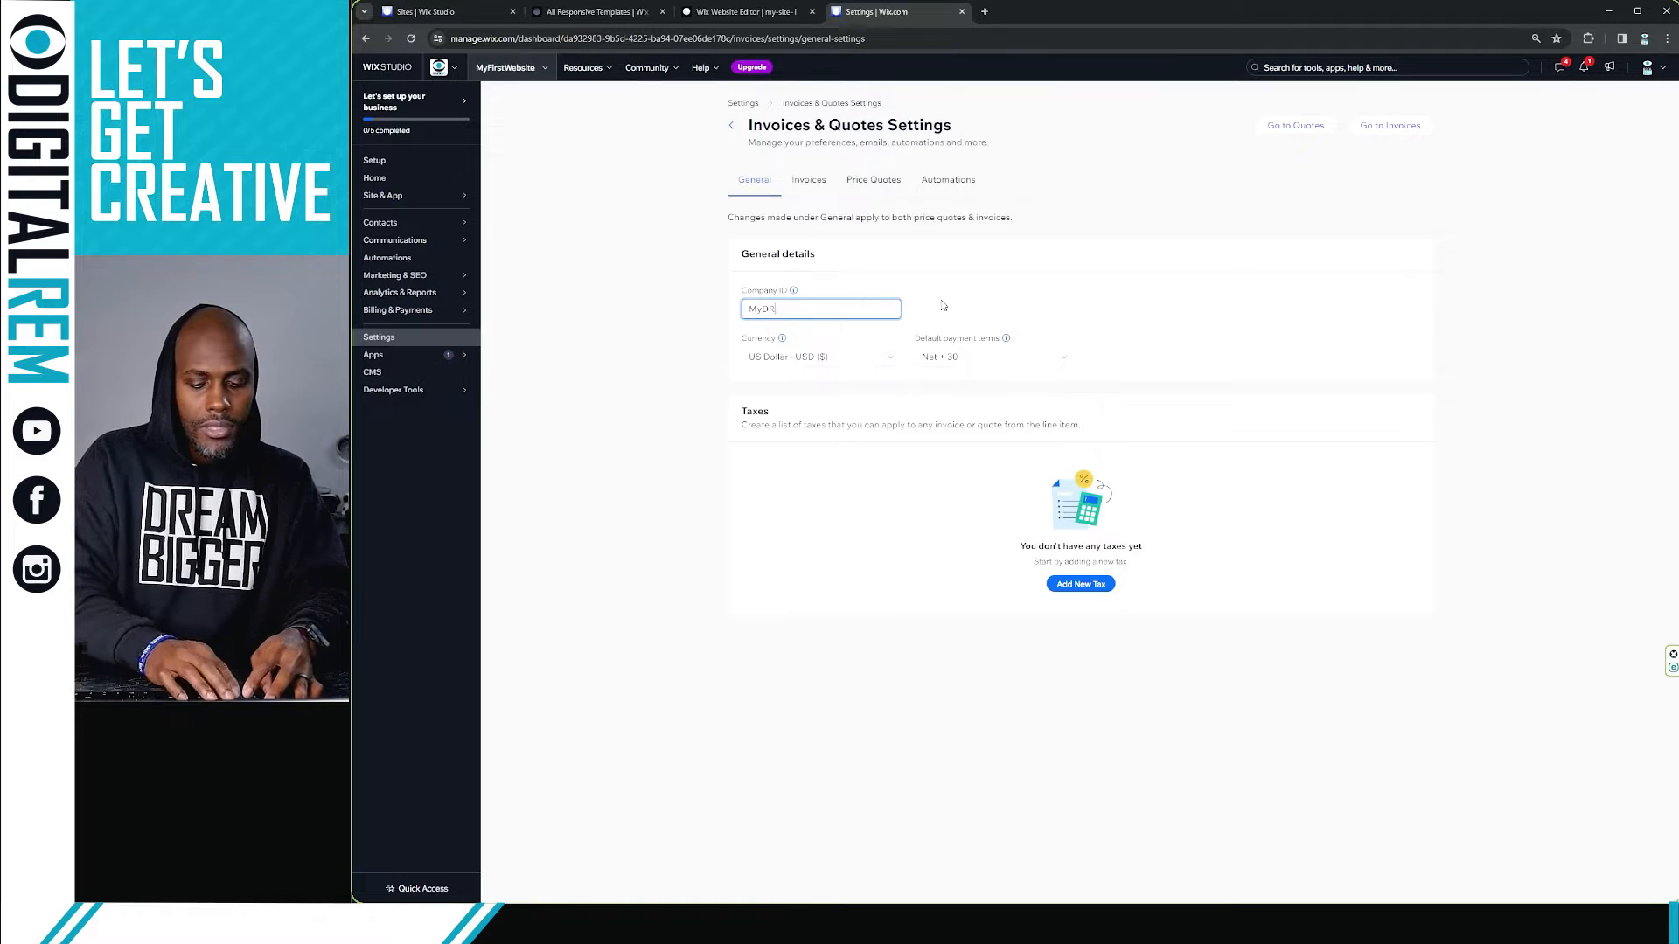
text(eamC)
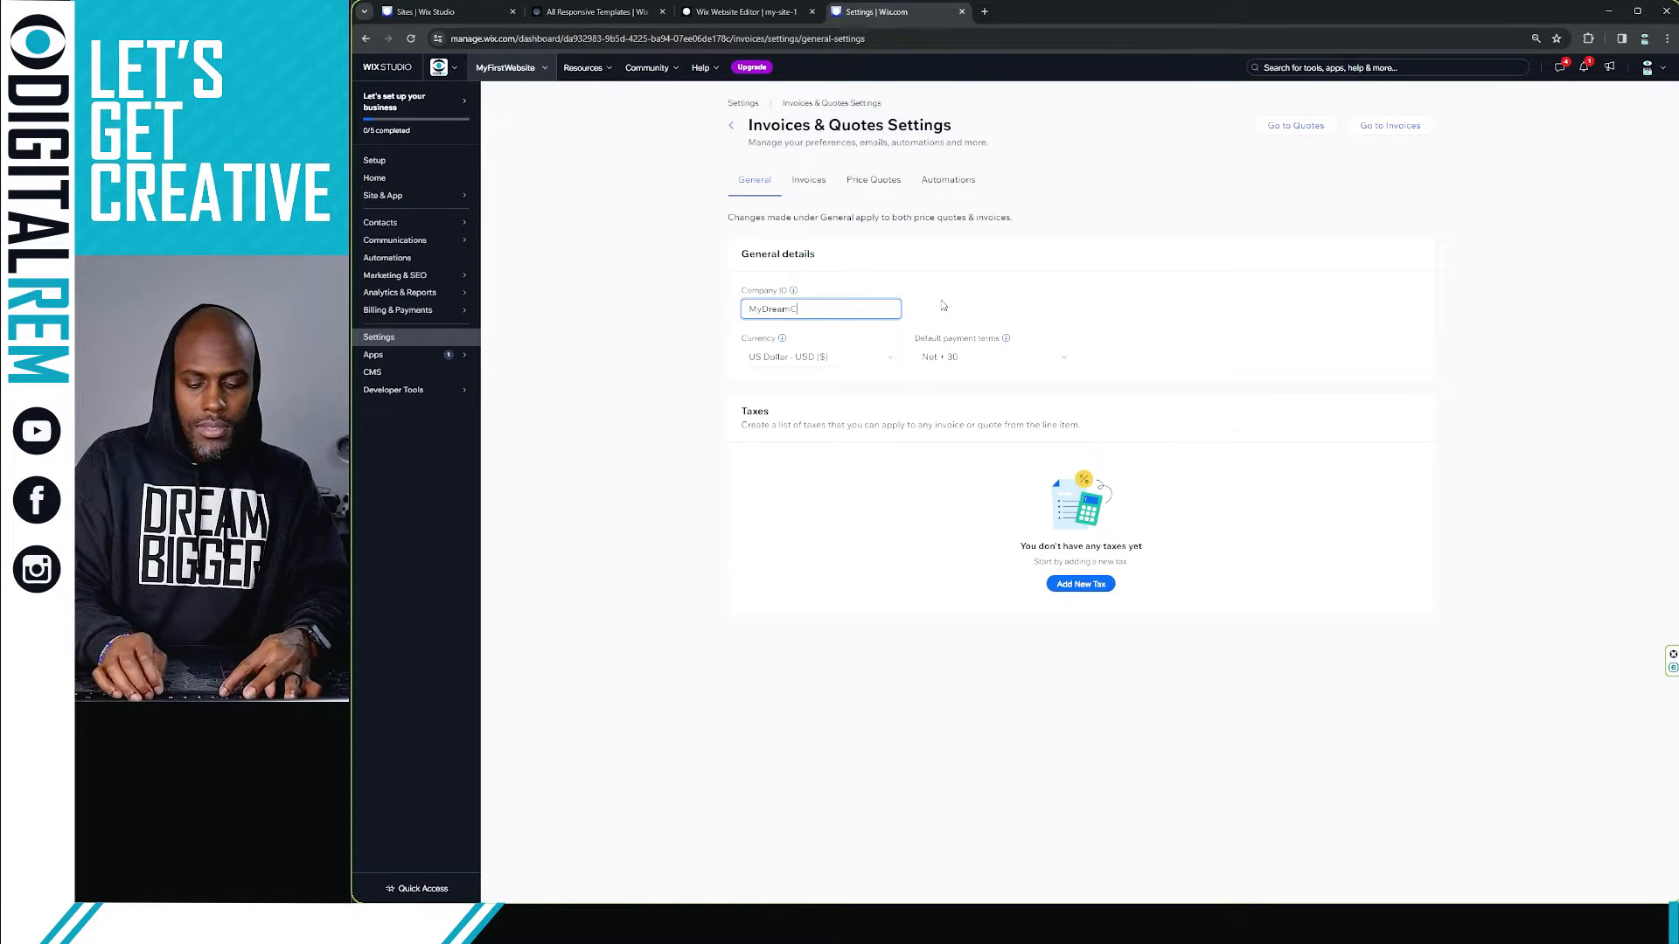
text(omp)
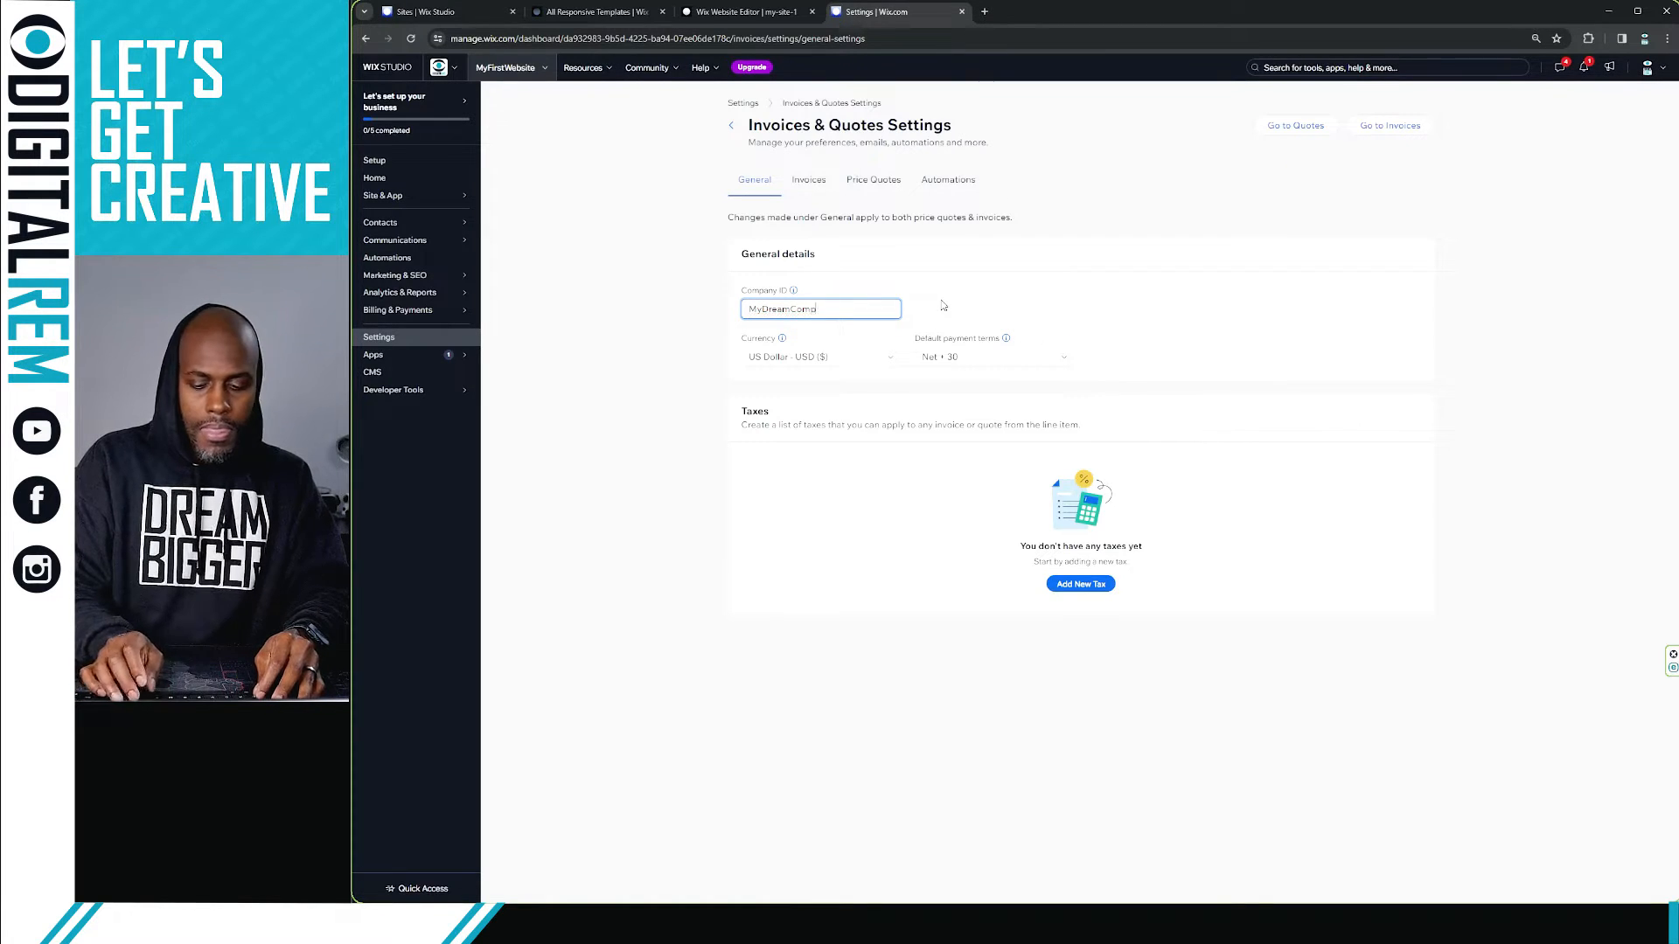
text(any)
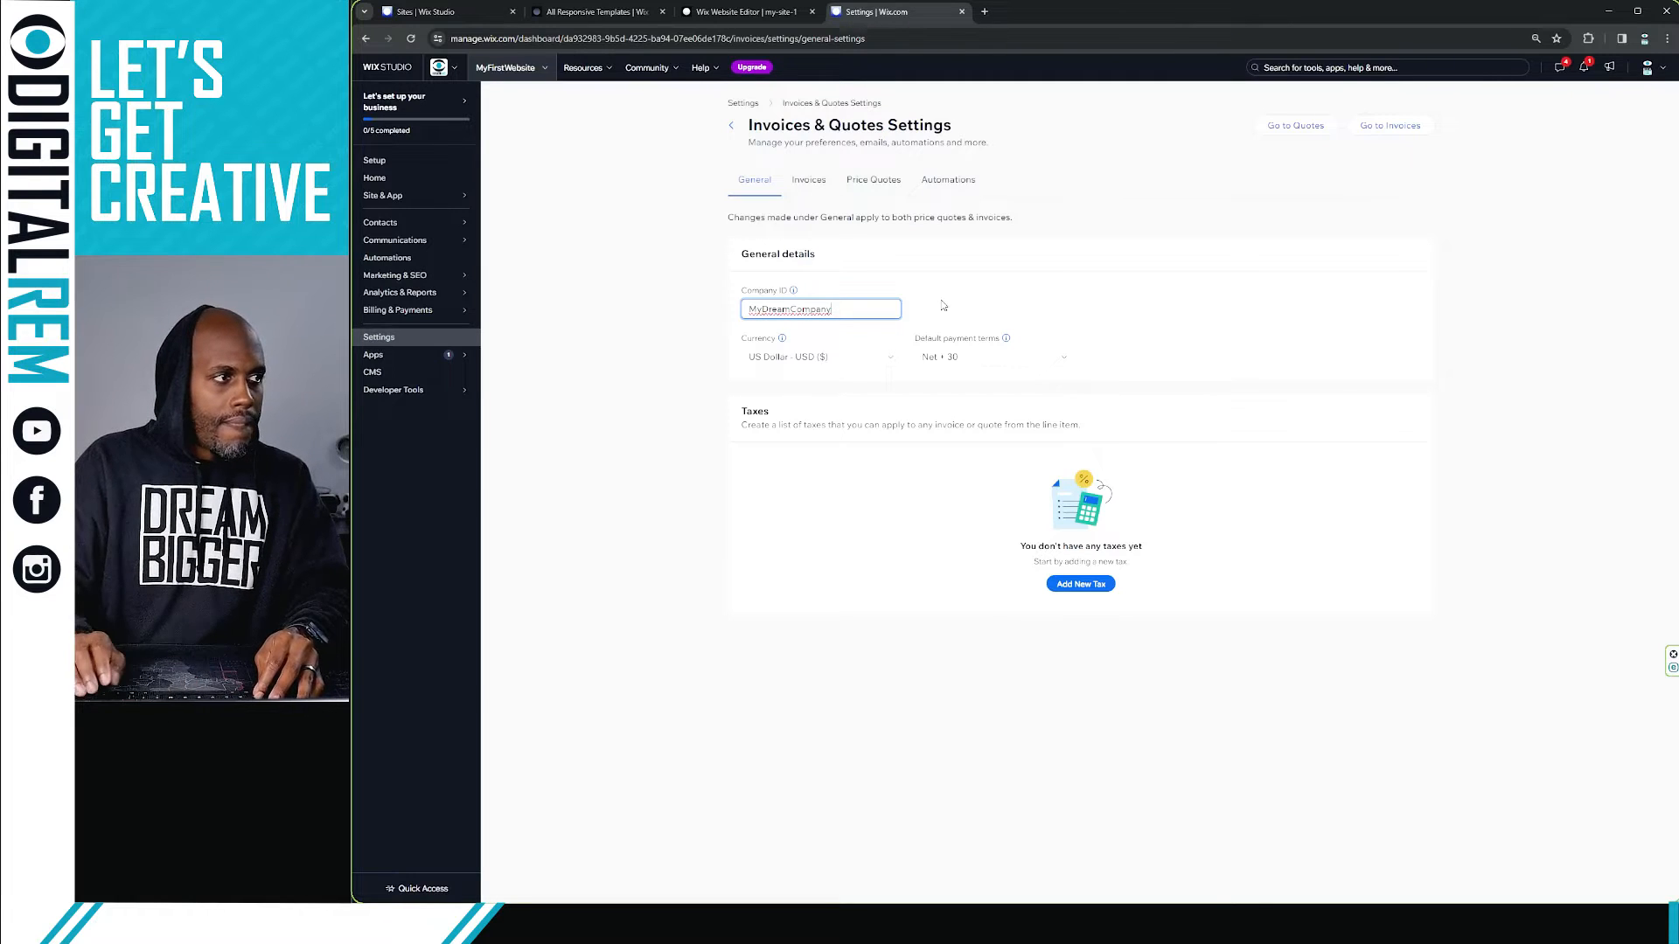
click(1044, 286)
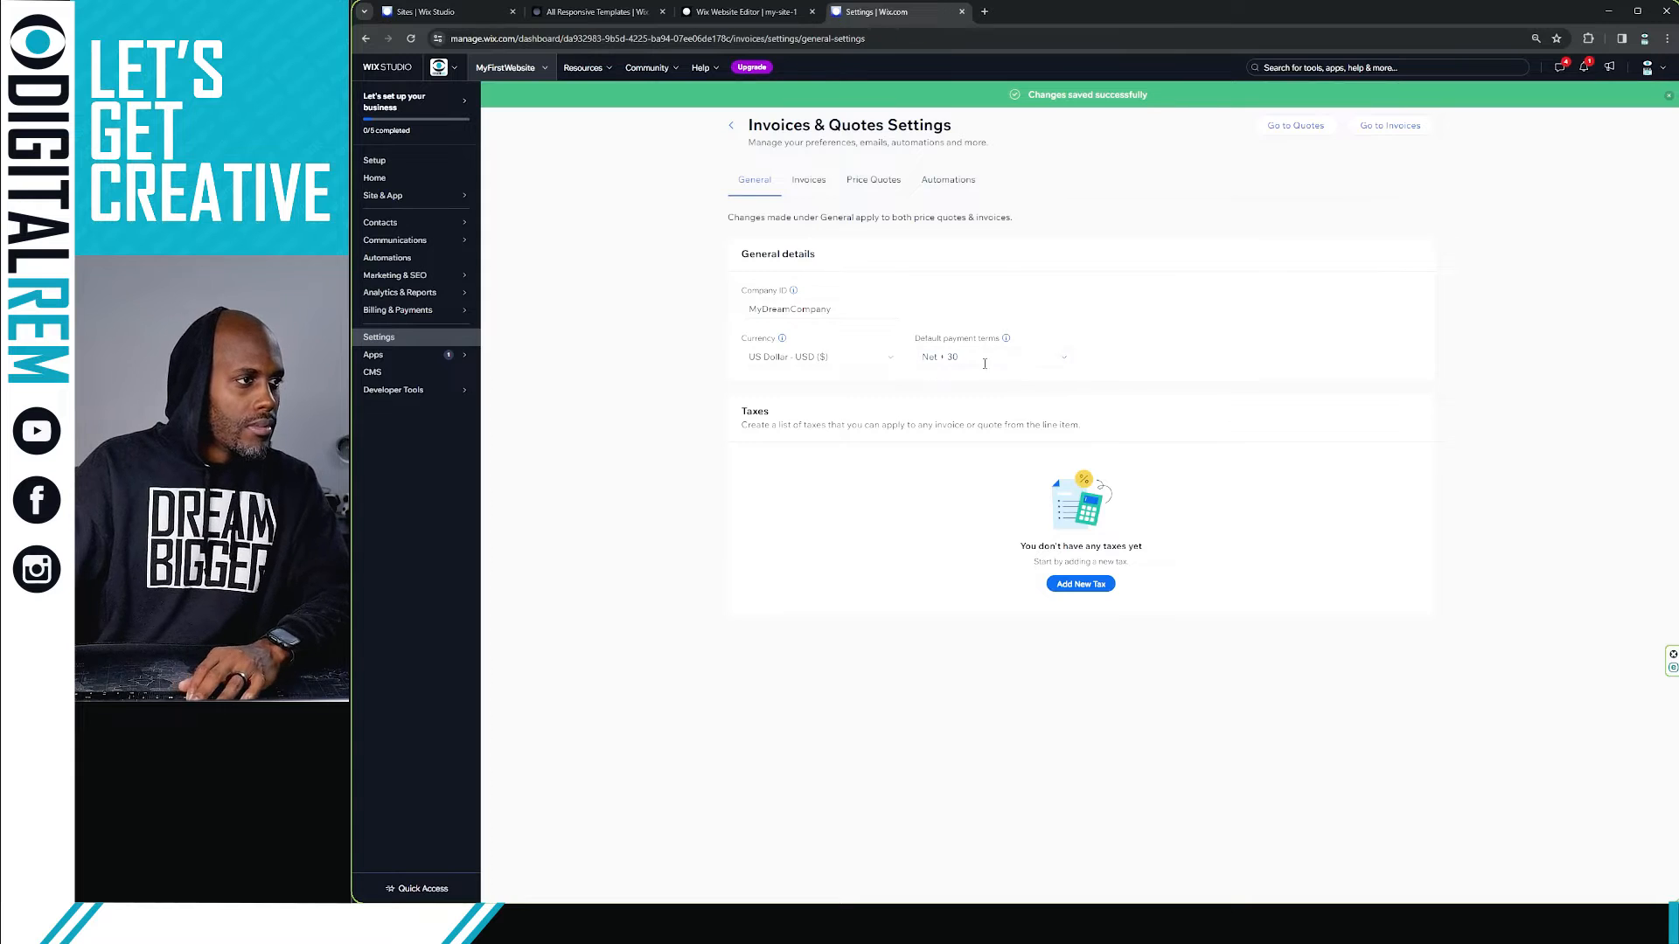
Step: Browse the available currency options
click(761, 355)
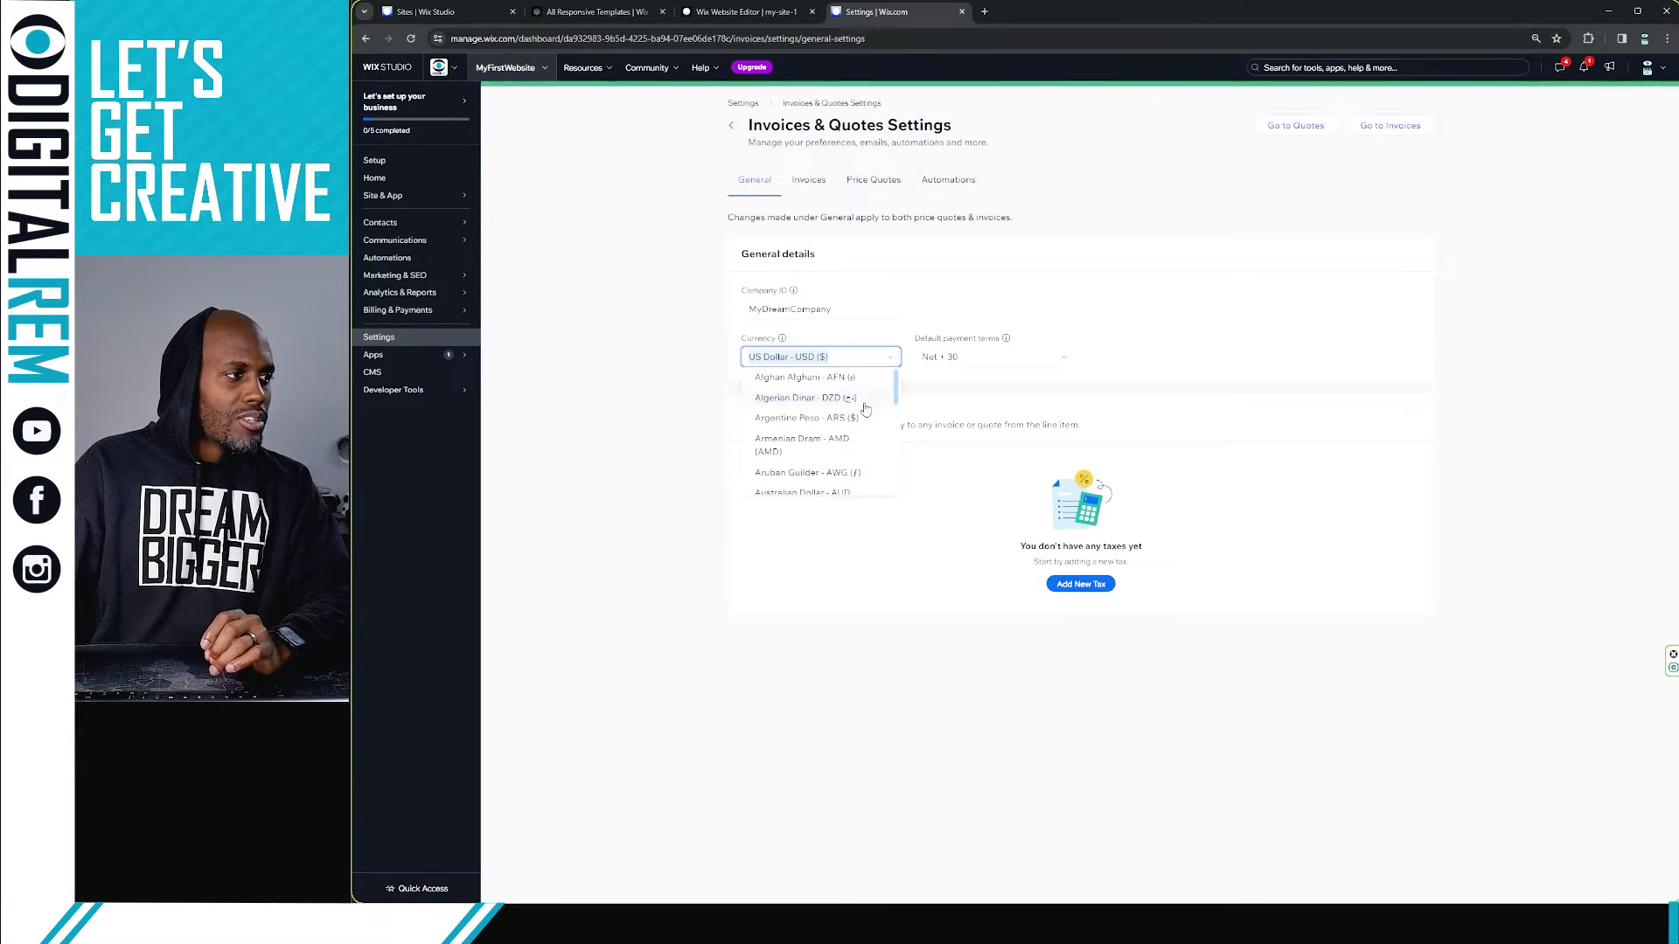
scroll(823, 472, down, 2)
scroll(823, 473, down, 1)
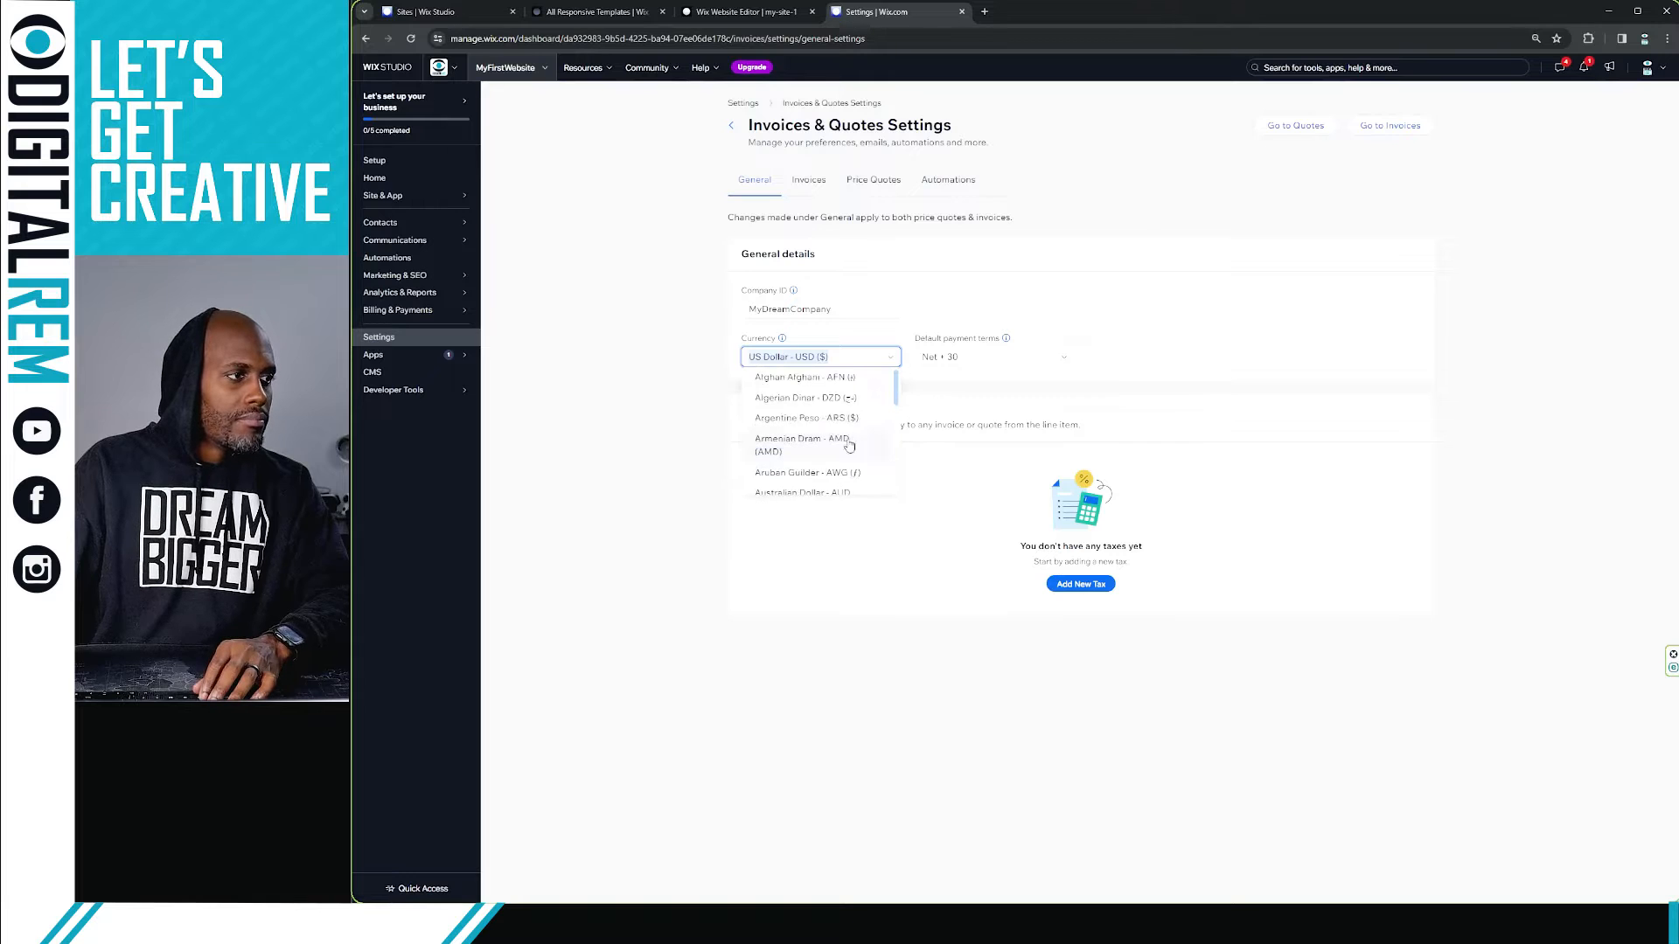
click(1008, 373)
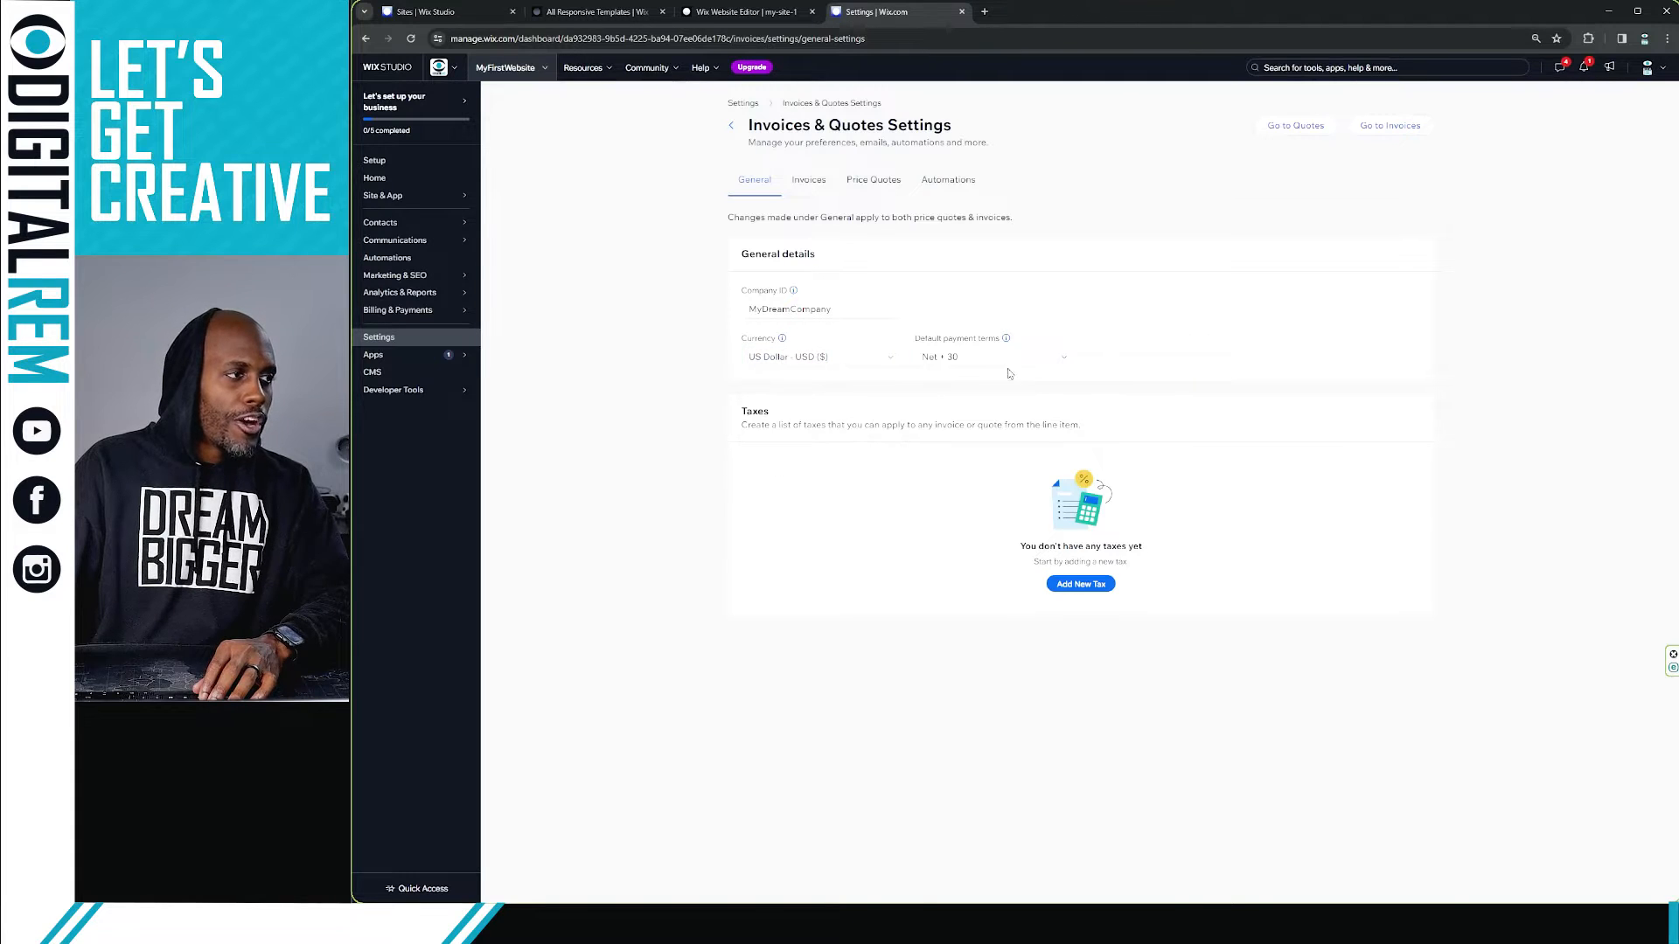
Step: Set the default payment terms to Net + 30
click(1069, 360)
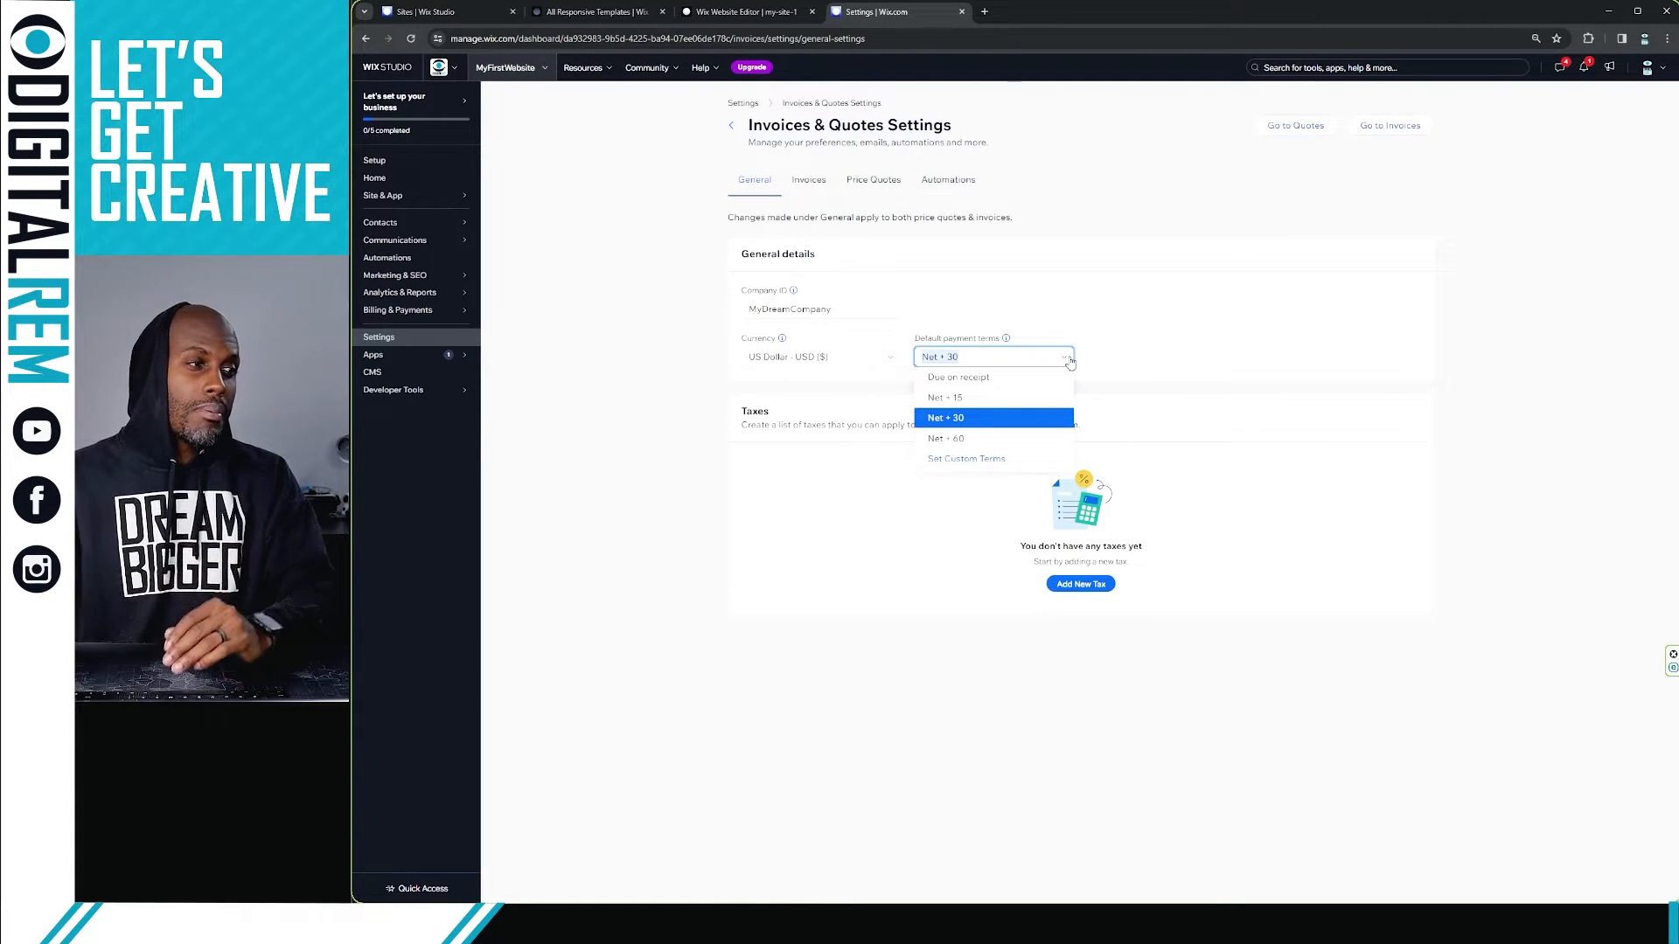
click(1265, 475)
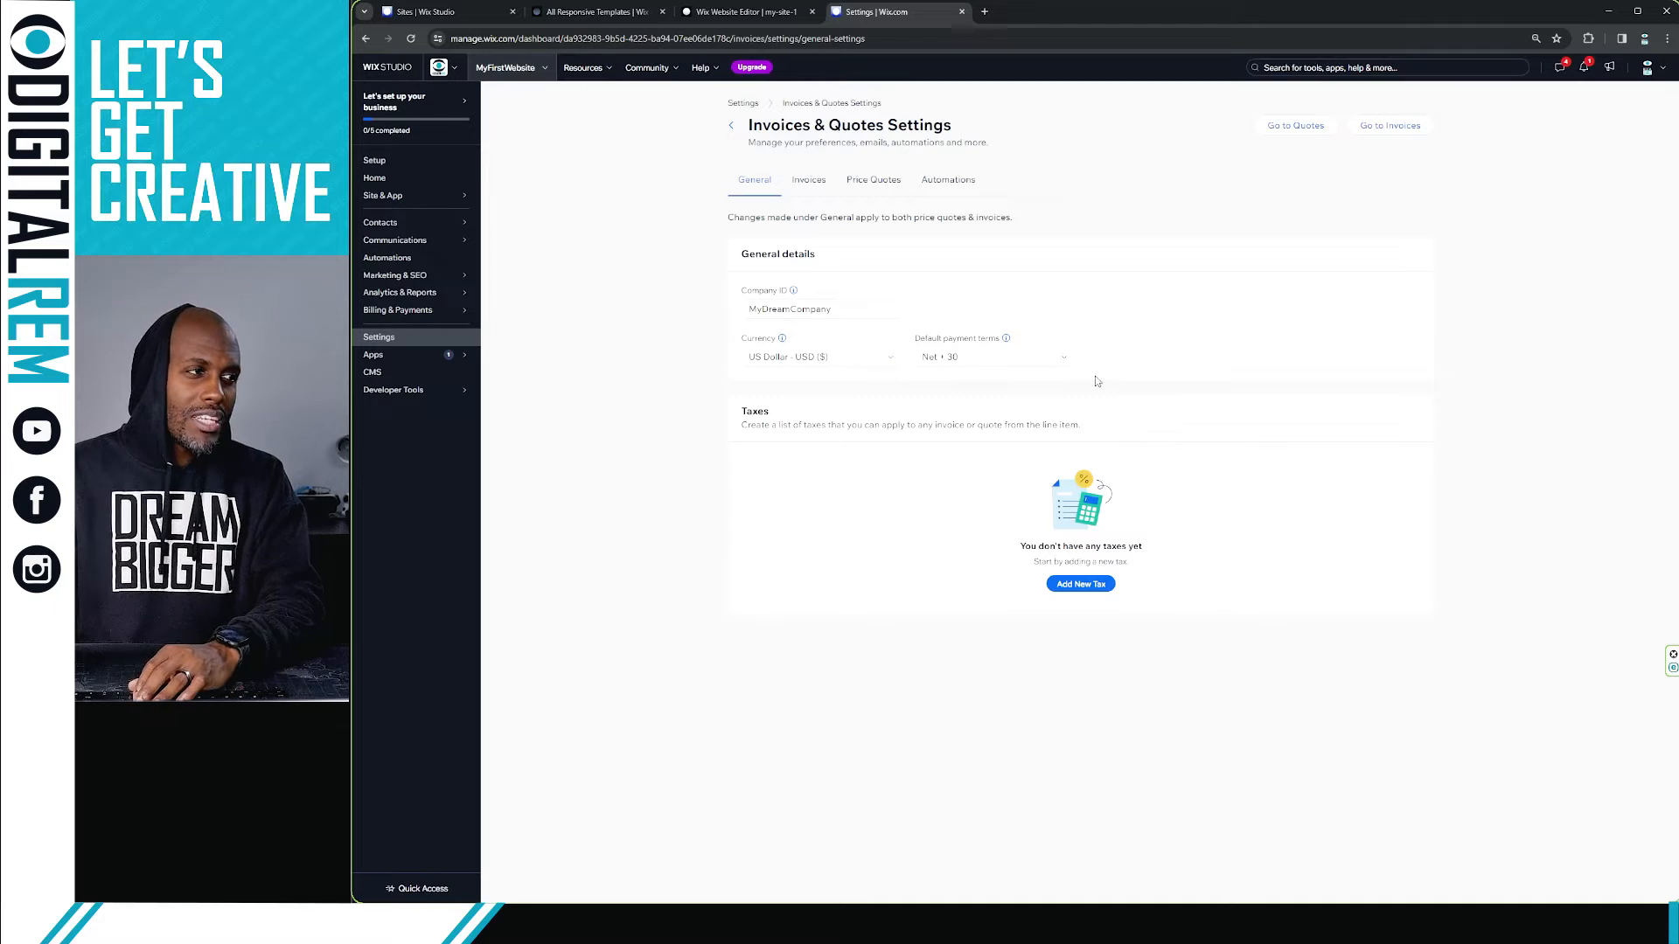
click(1066, 358)
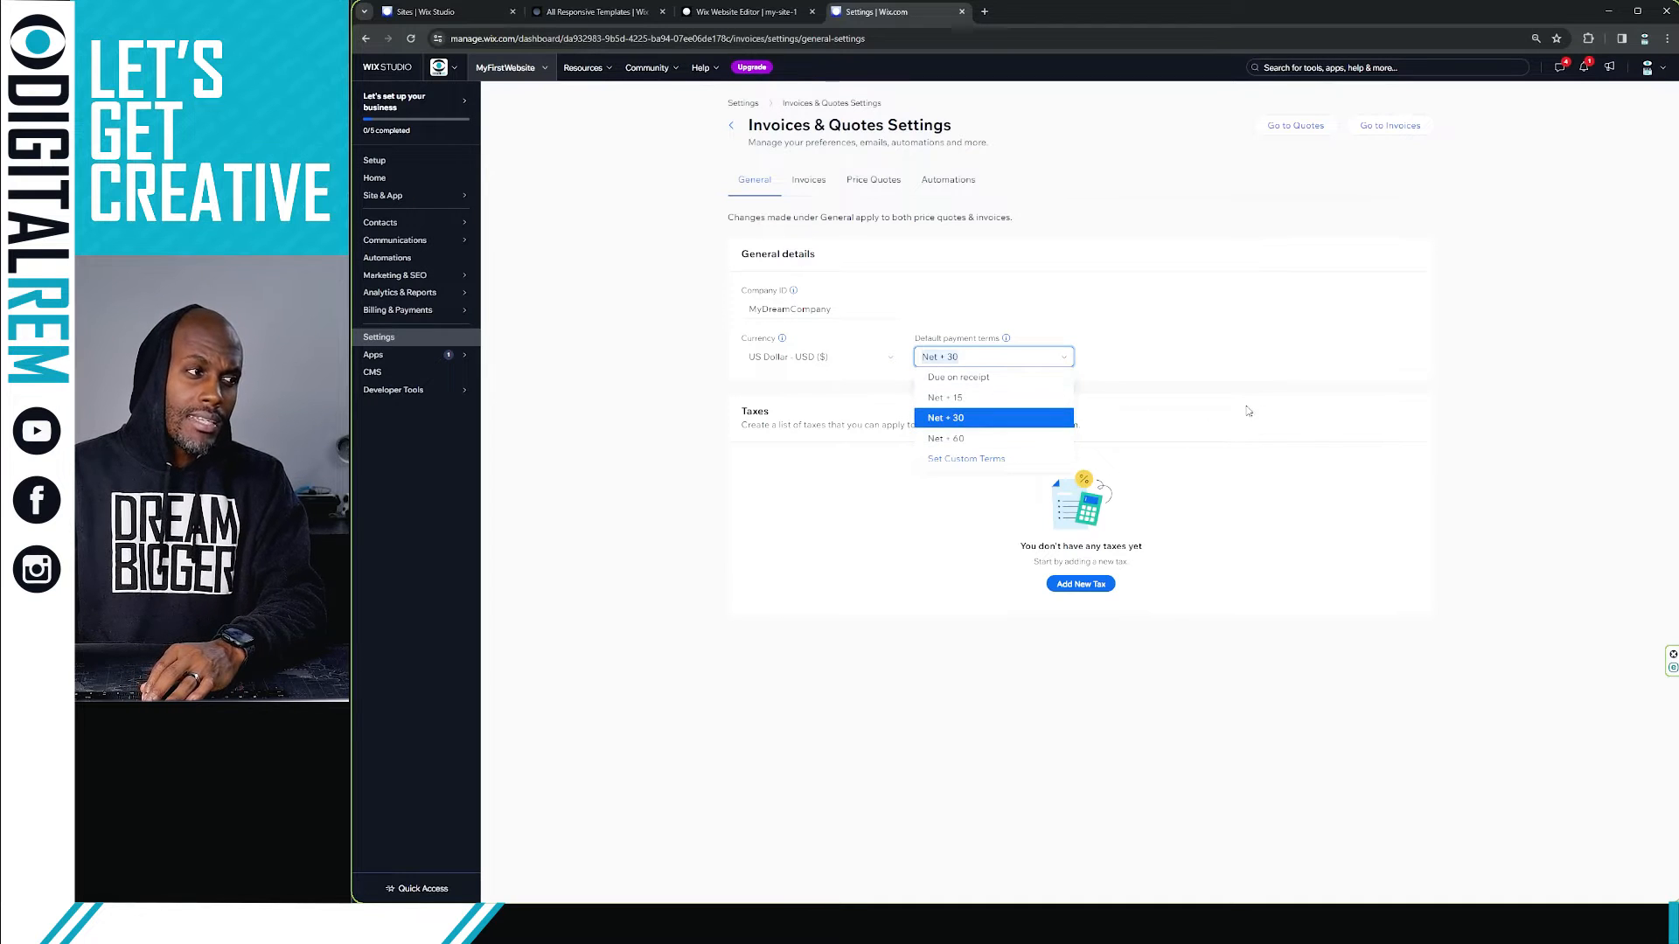
click(1279, 417)
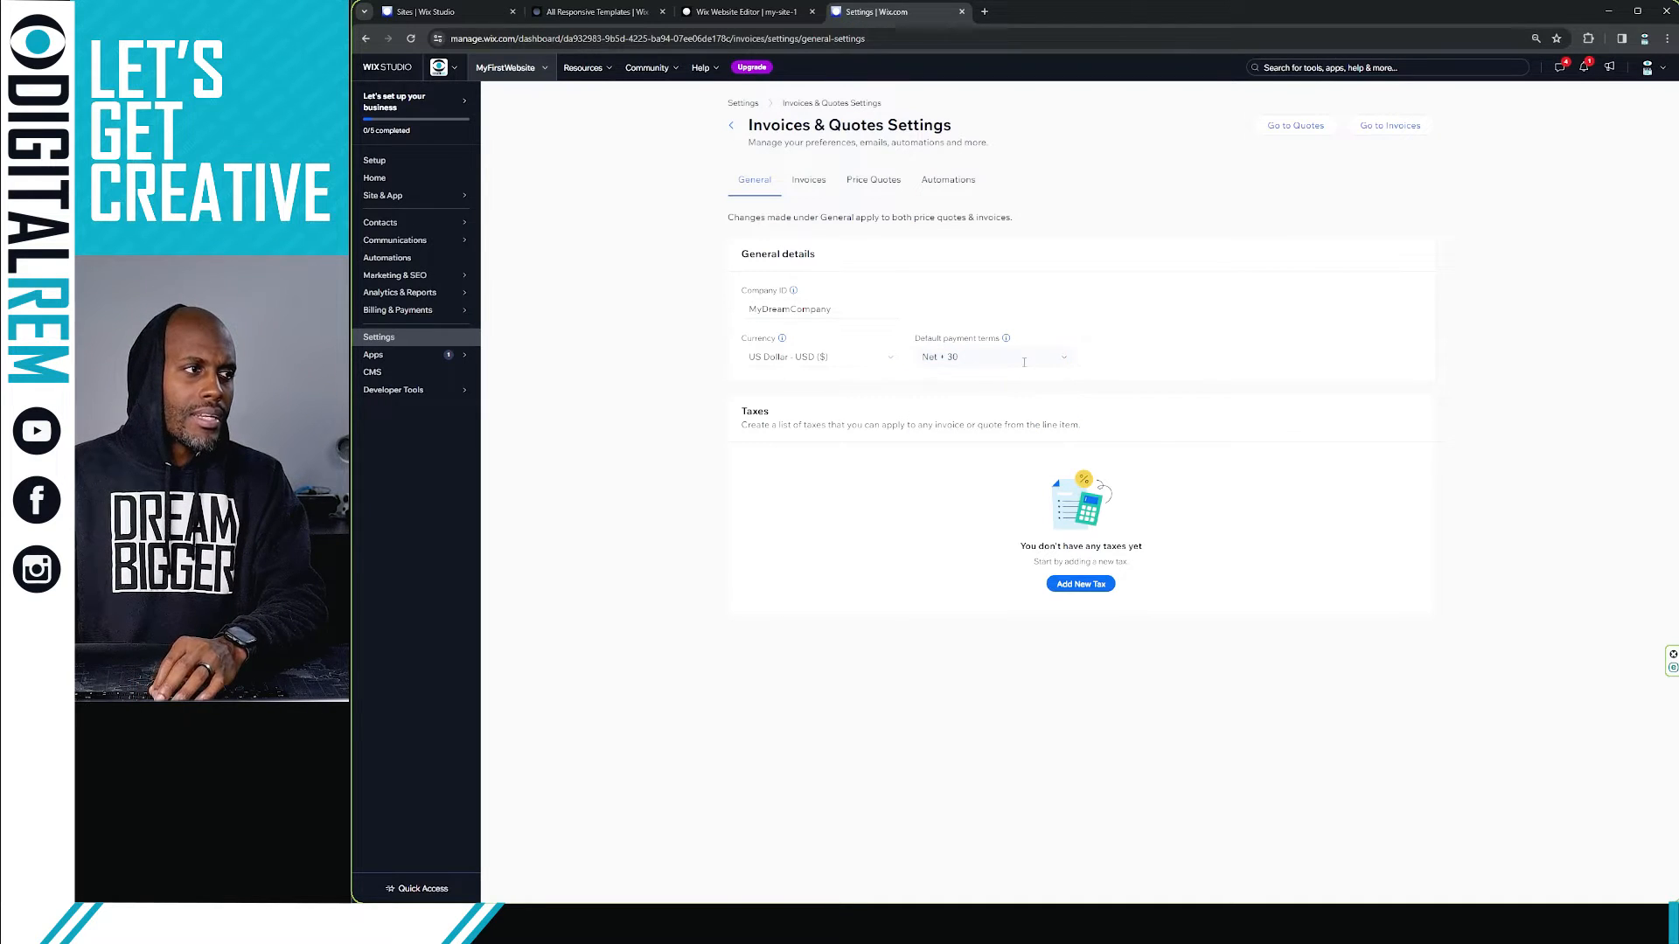
click(1024, 361)
click(1140, 445)
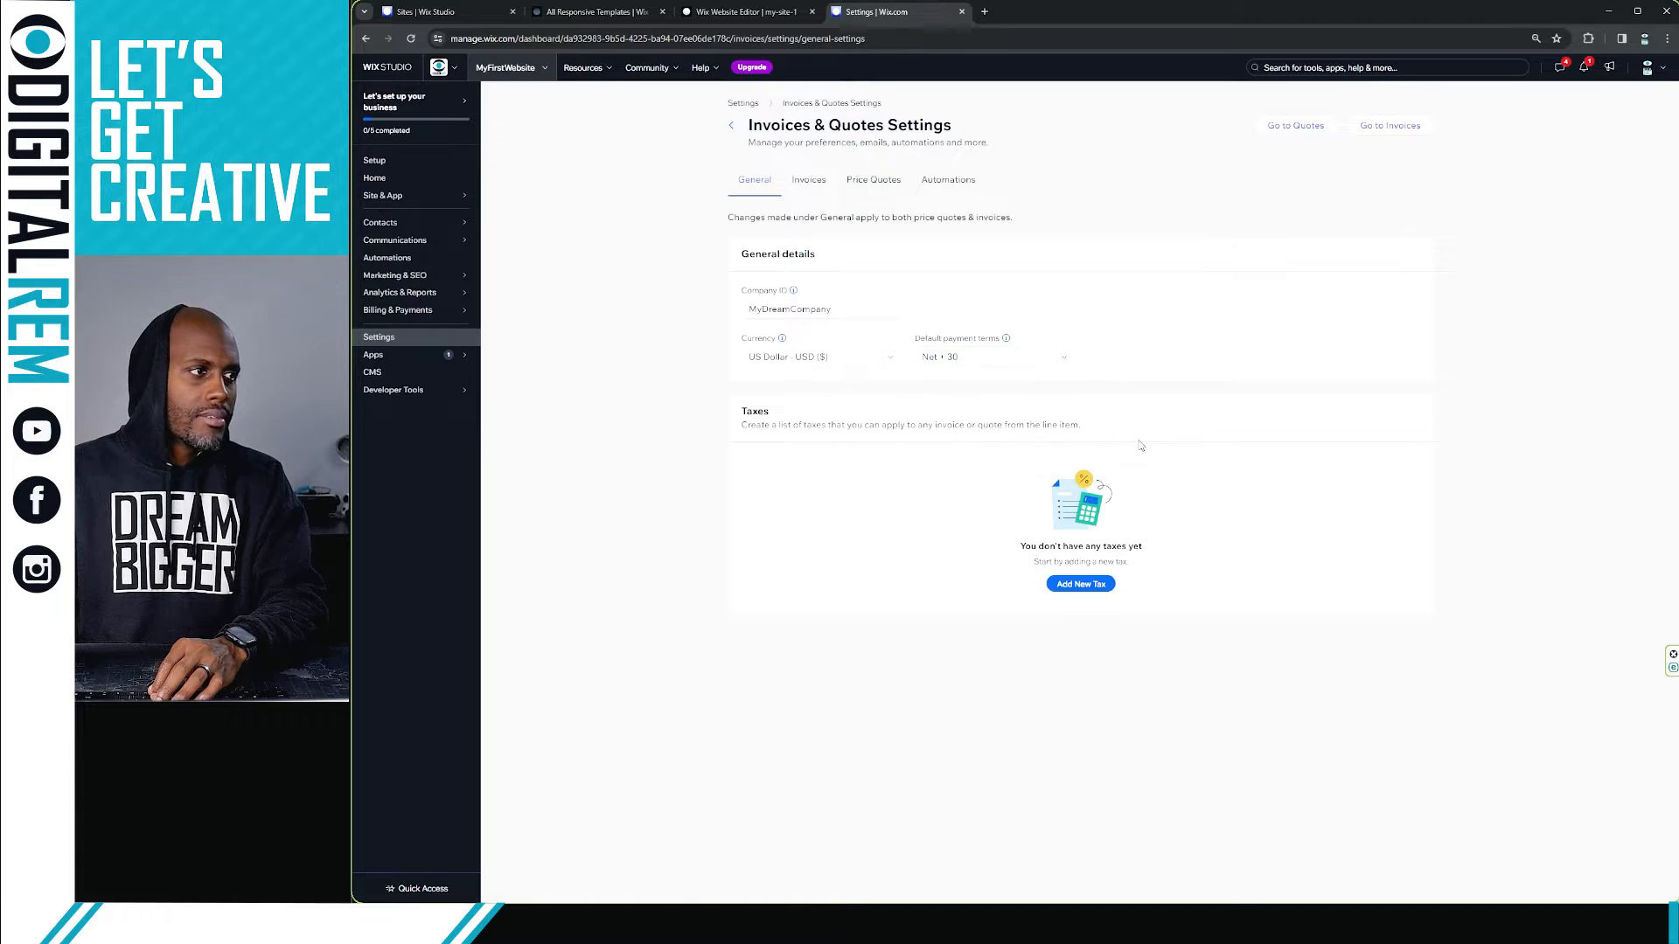
Step: Add a new tax named VAT with a rate of 37%
click(1080, 588)
click(1036, 464)
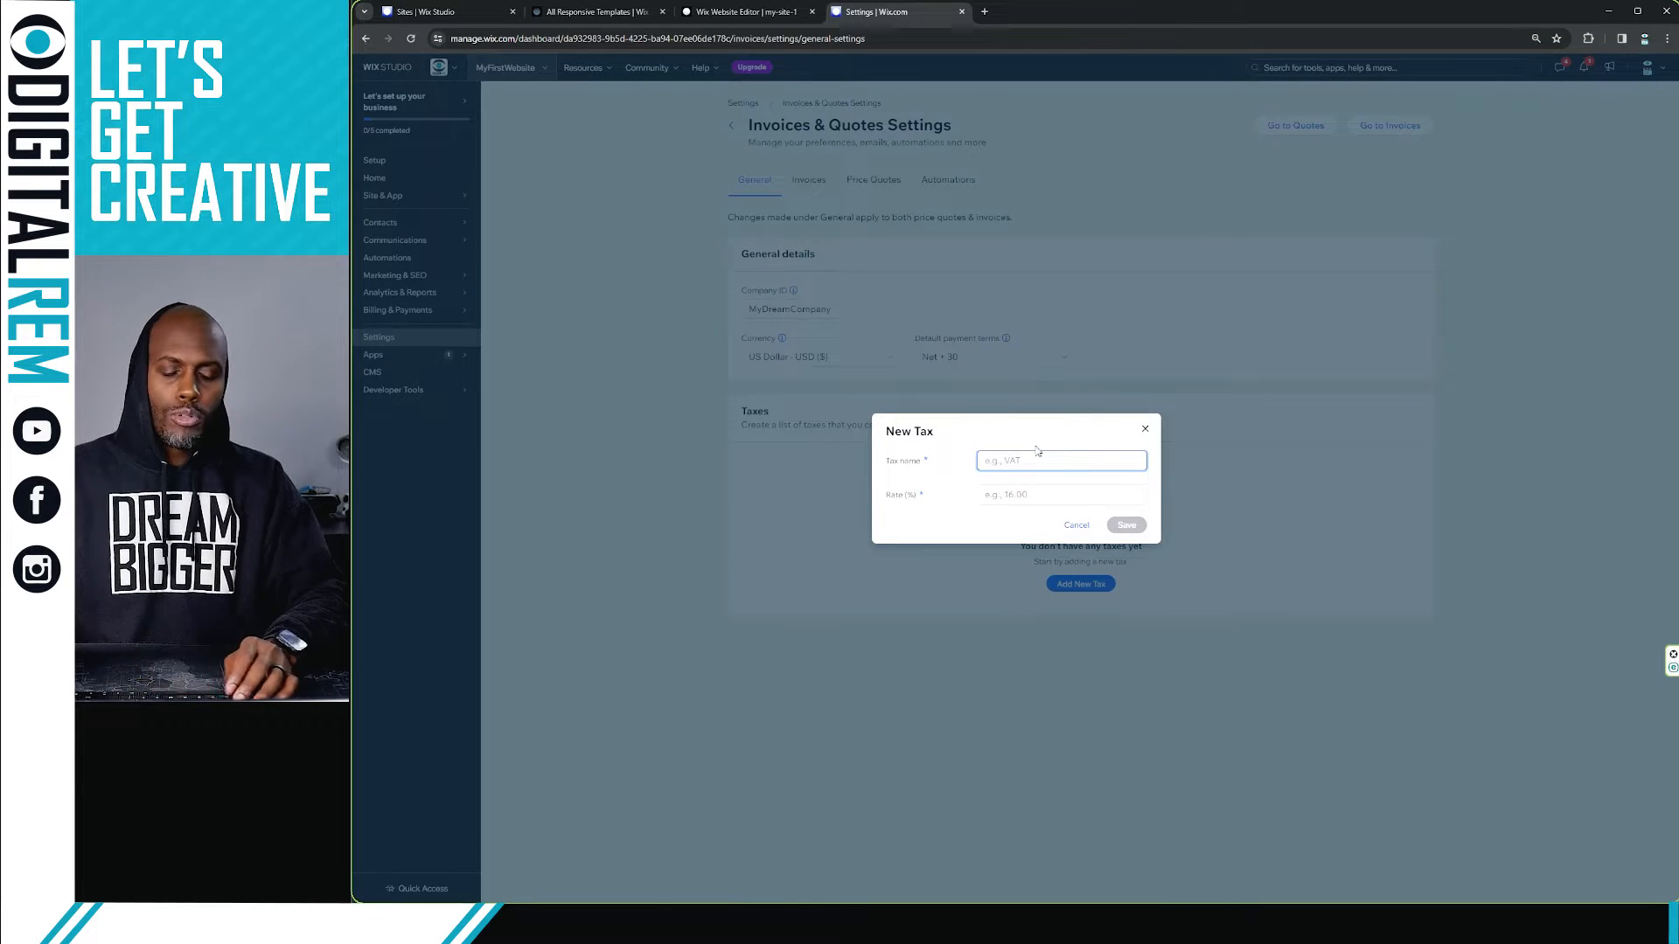
text(VAT37)
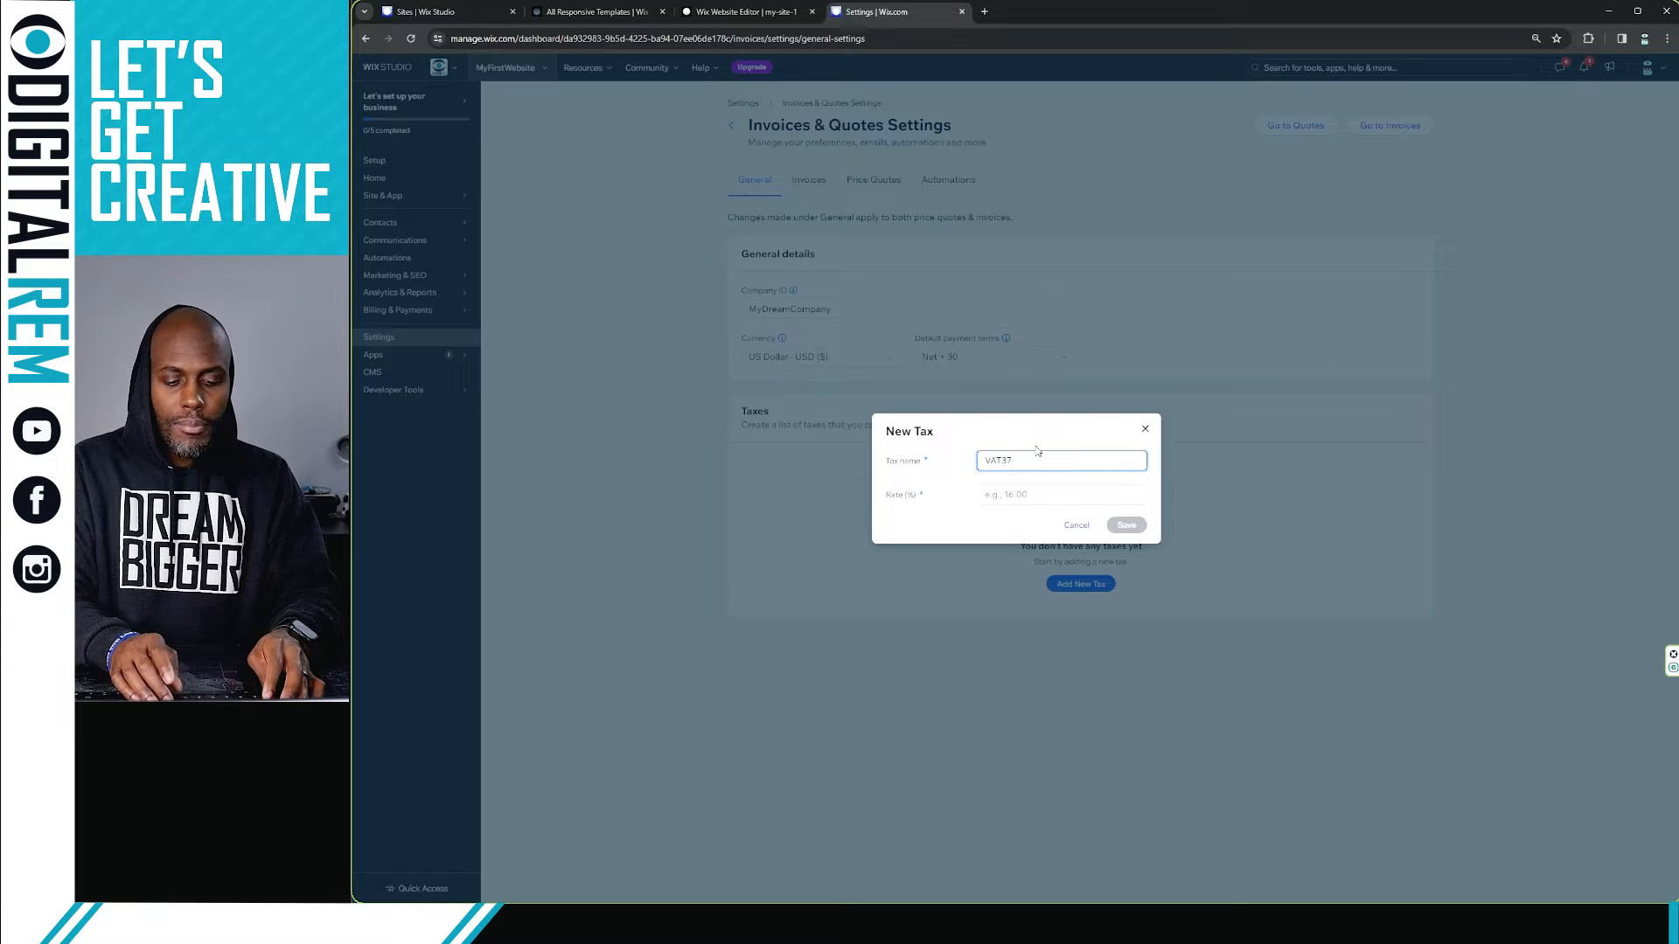
text(%)
key(BackSpace)
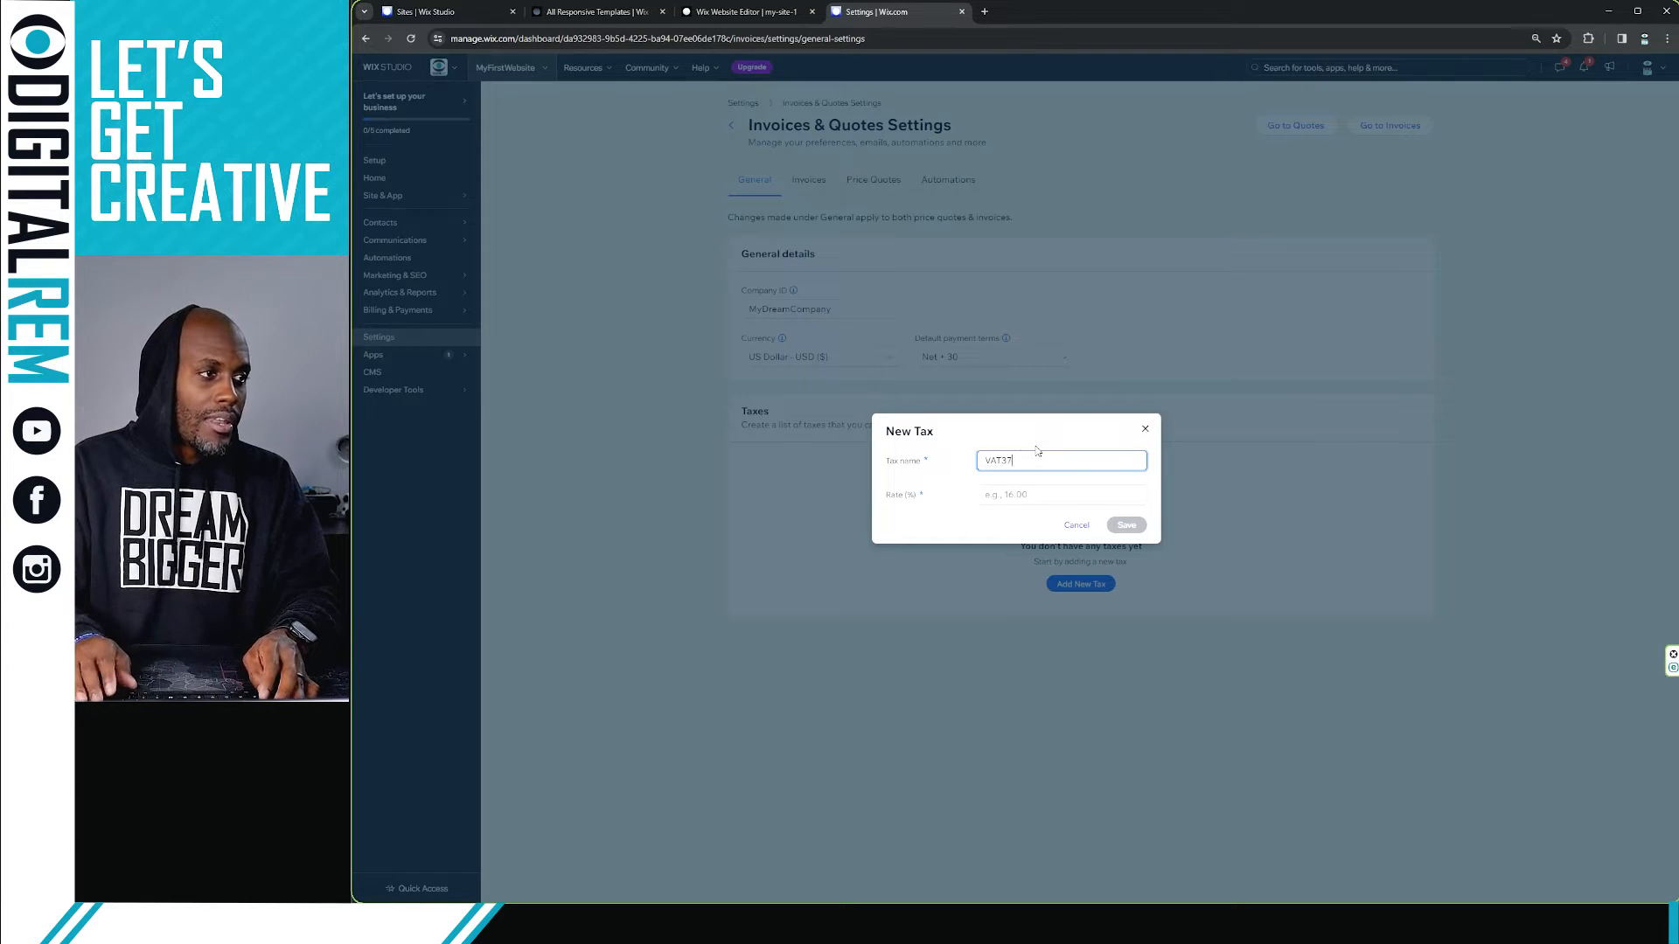
click(1033, 494)
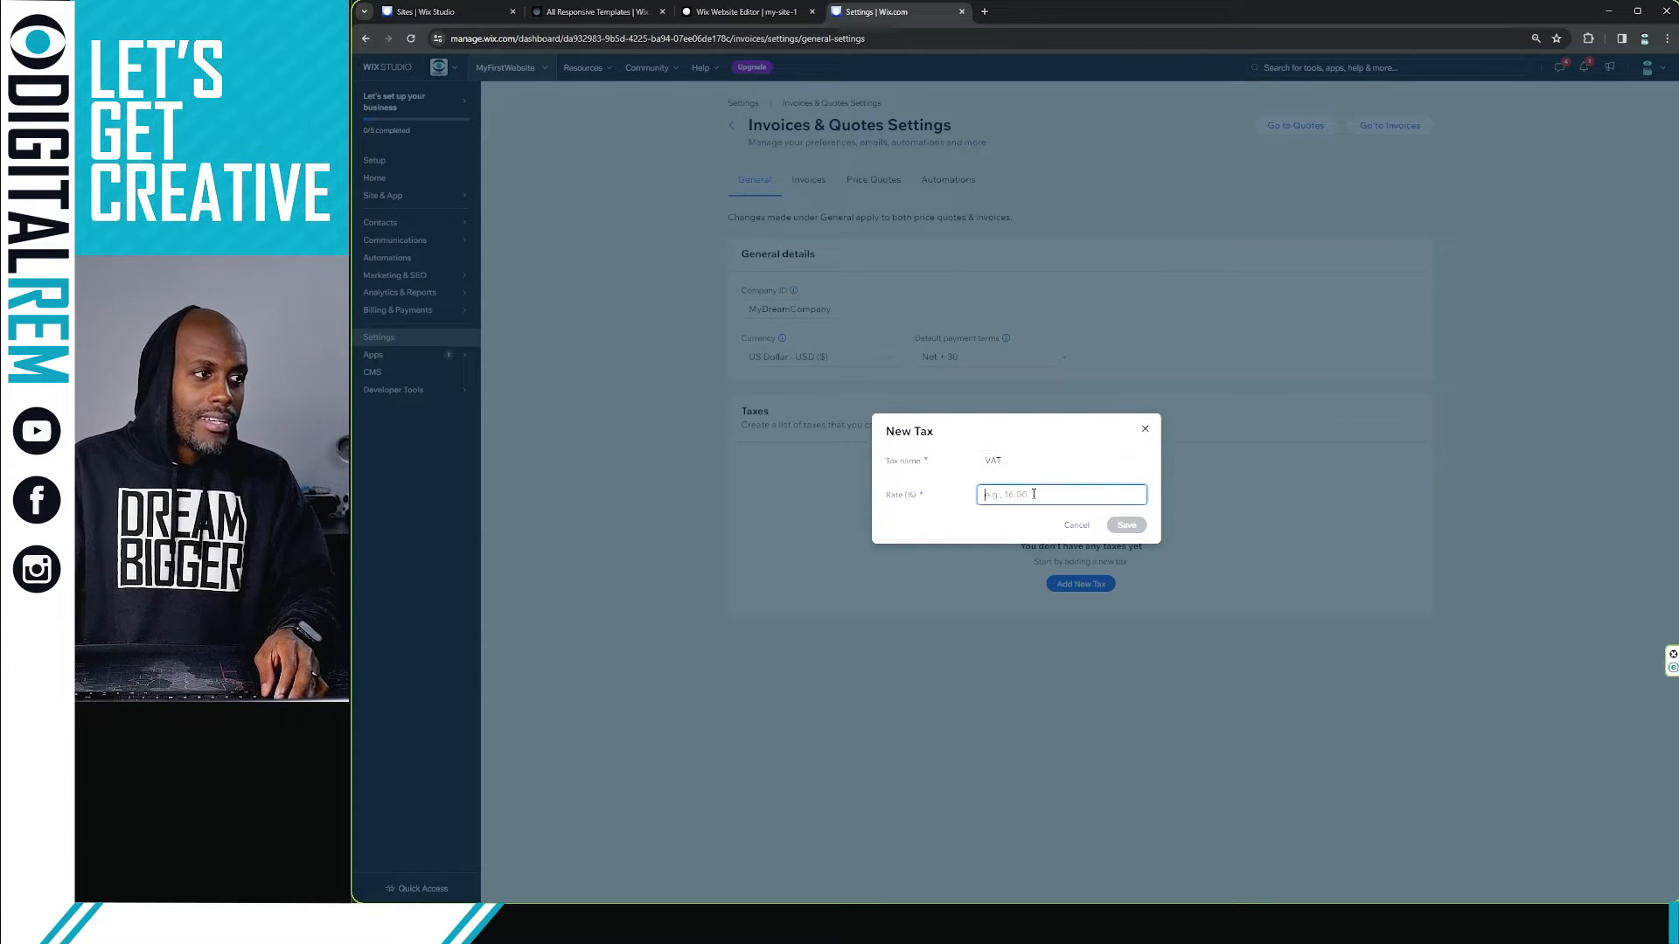
text(37%)
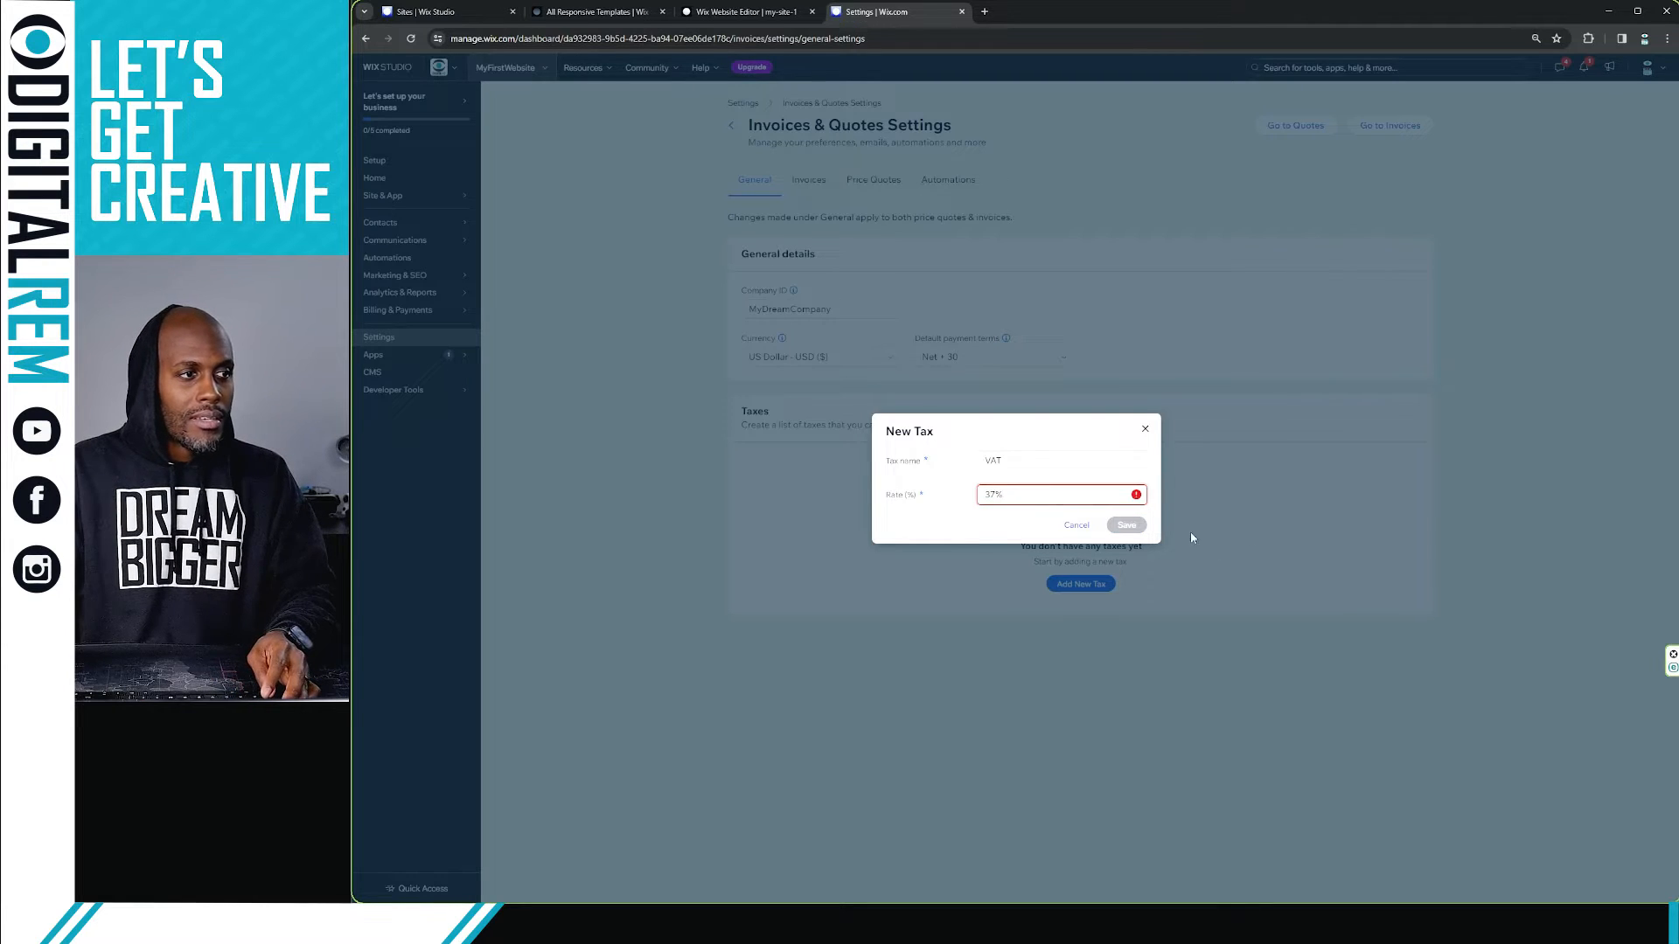
key(BackSpace)
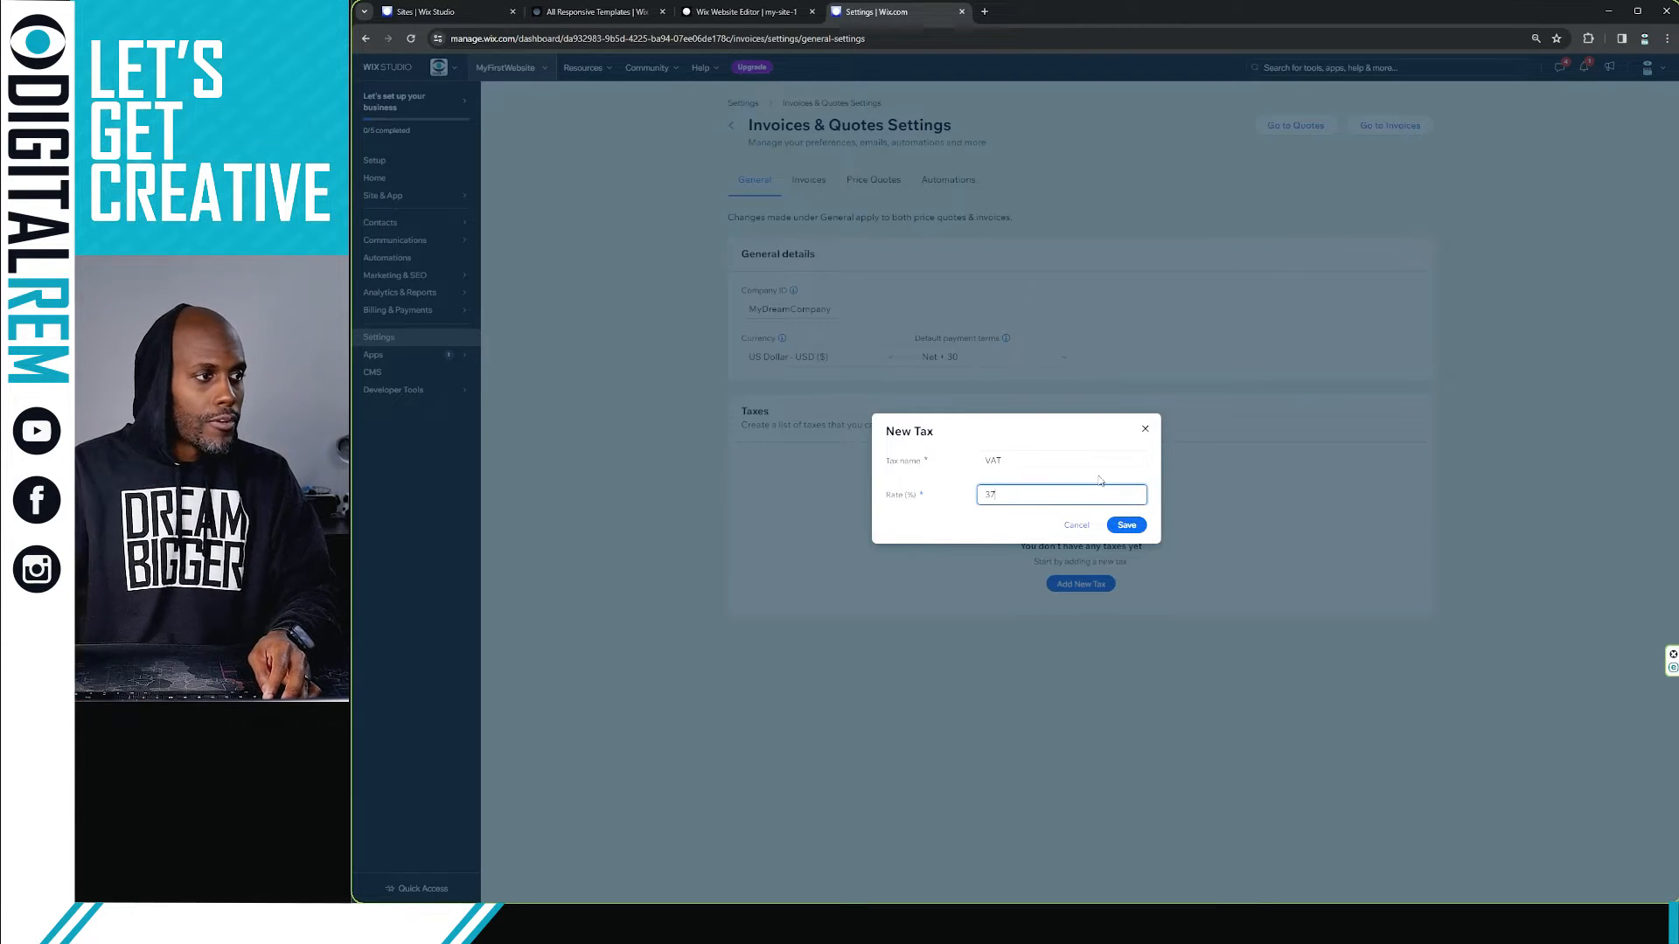
click(1126, 524)
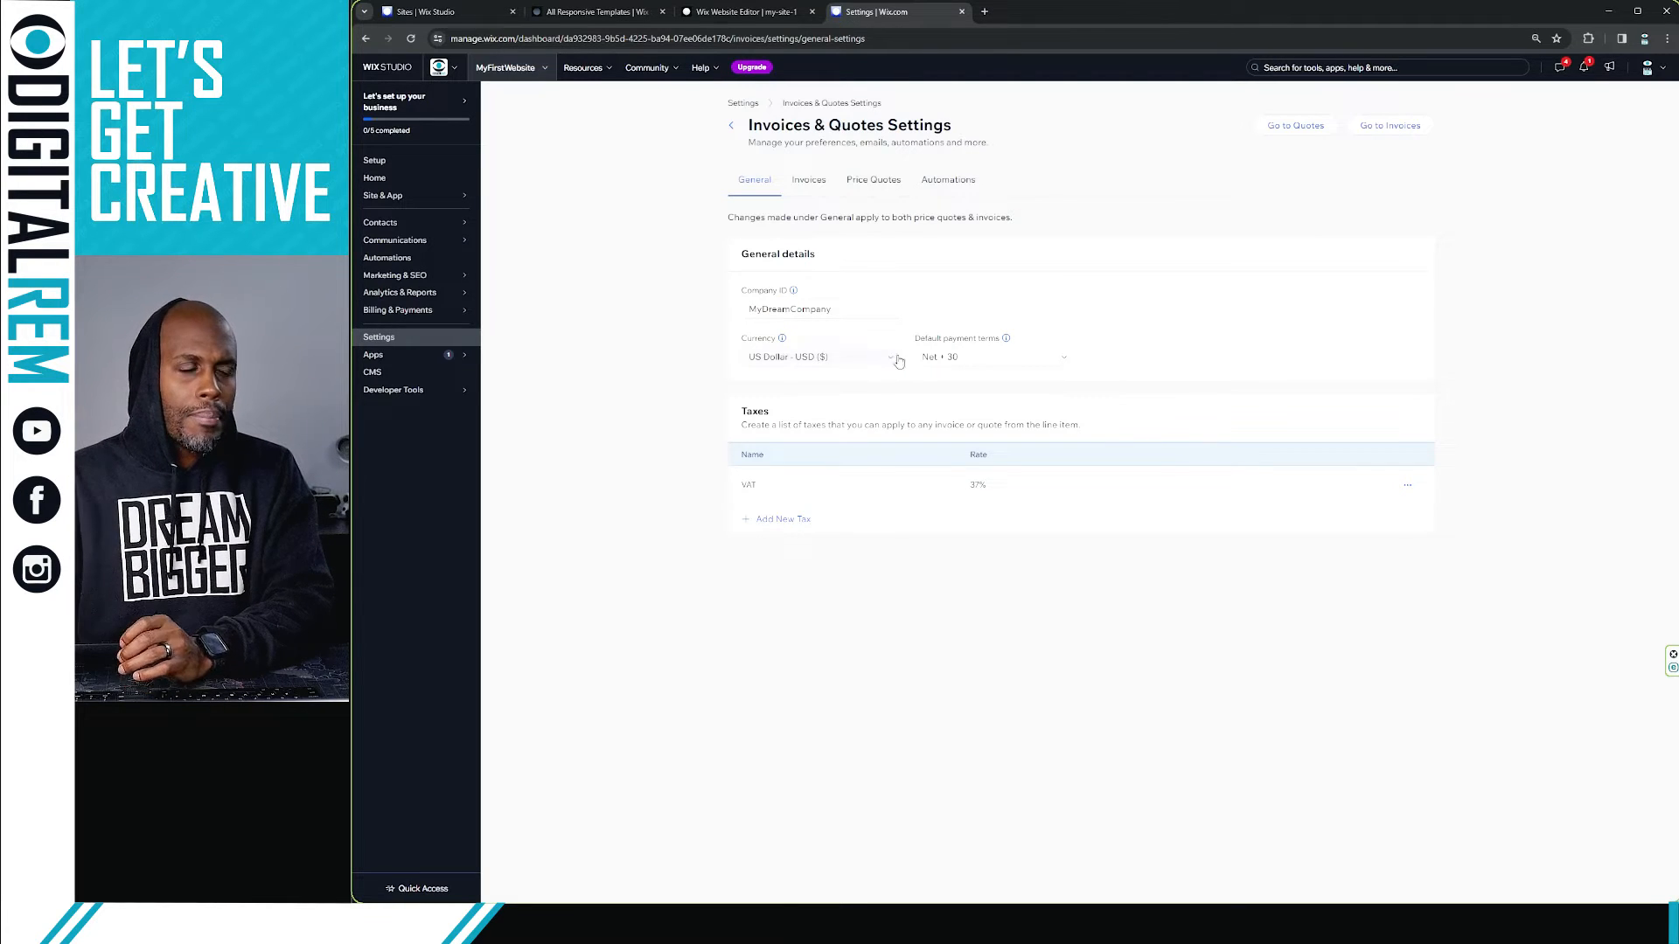
Step: Explore the Invoices tab's Header details section and the linked Business Info page for the logo
click(809, 184)
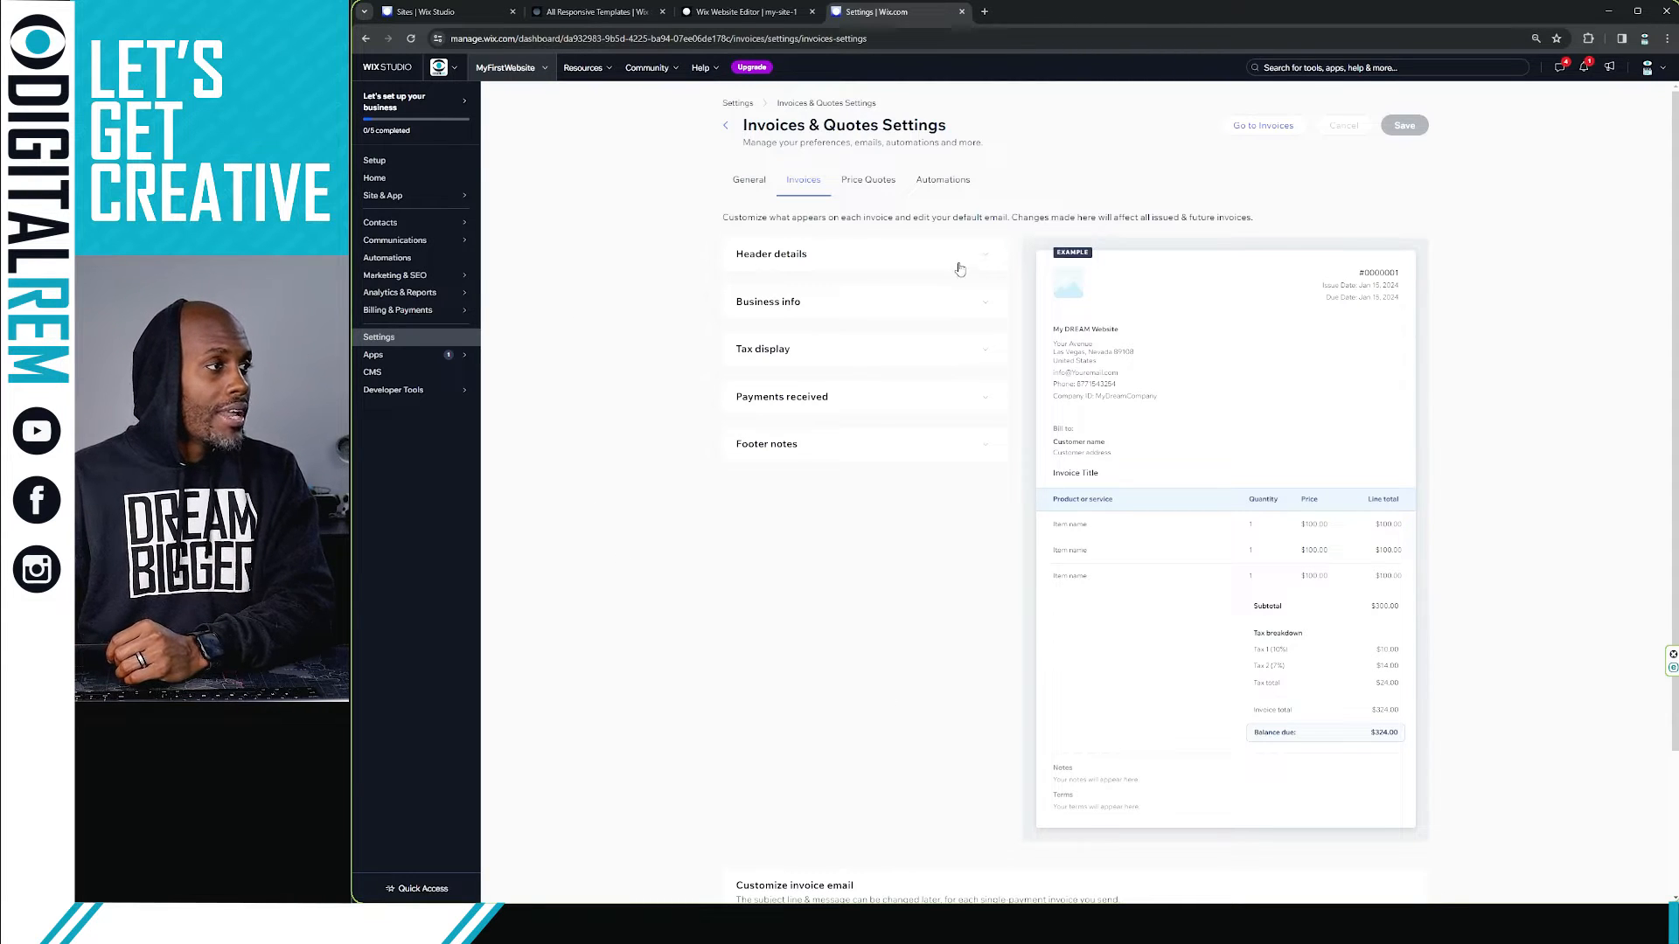
click(743, 179)
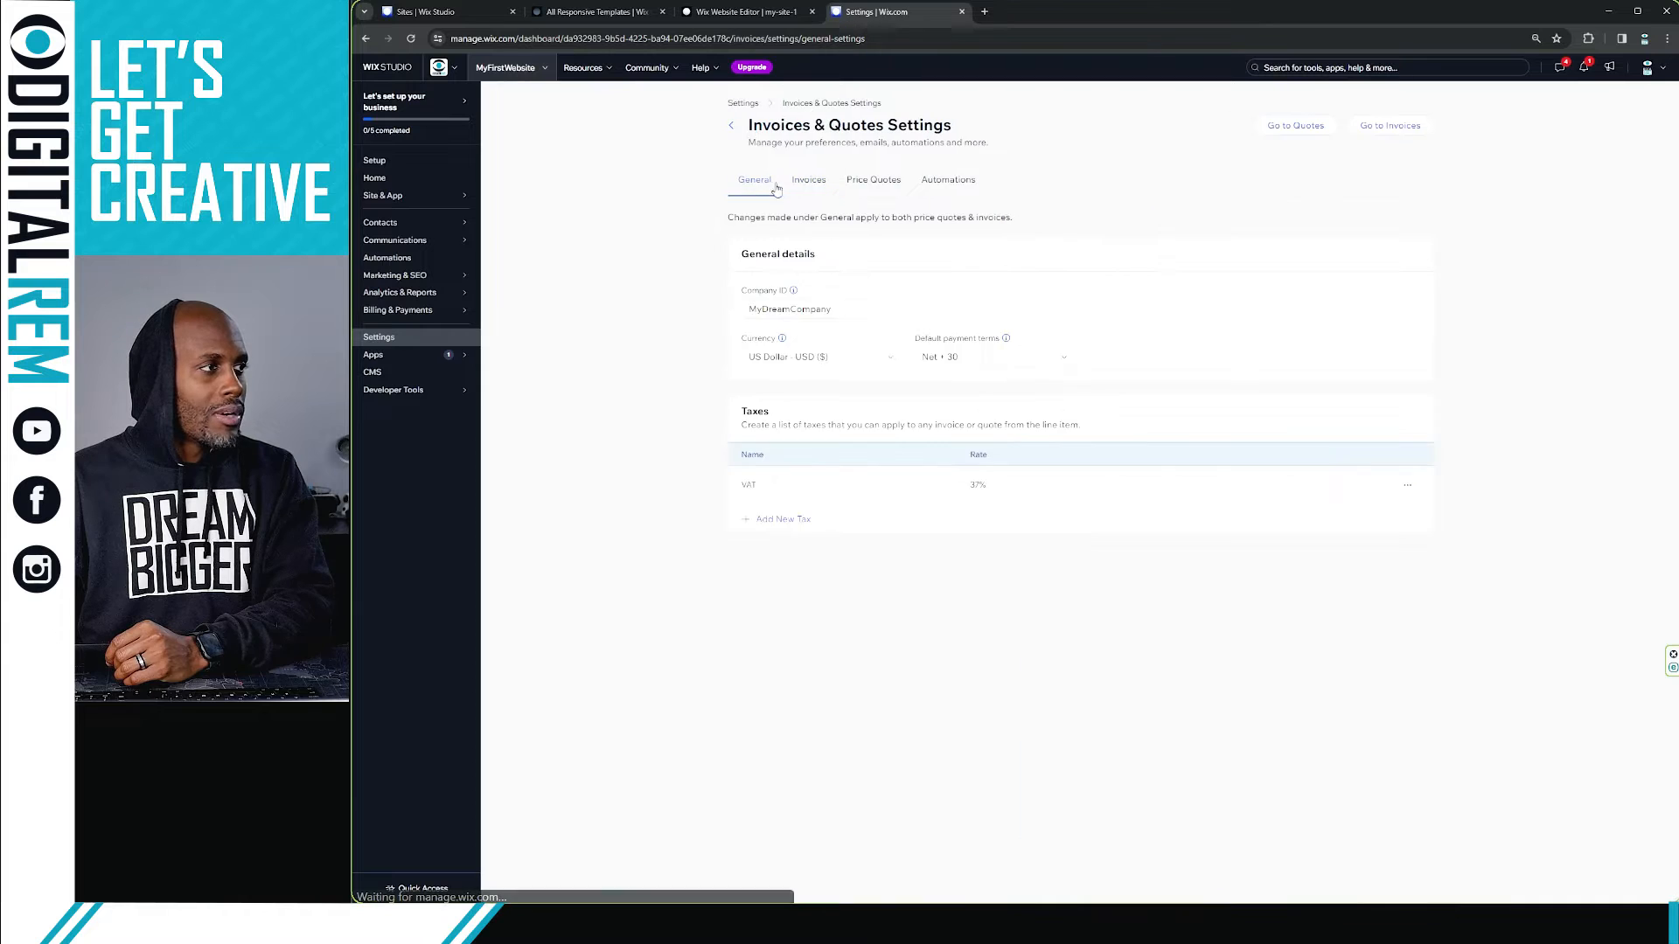
click(802, 179)
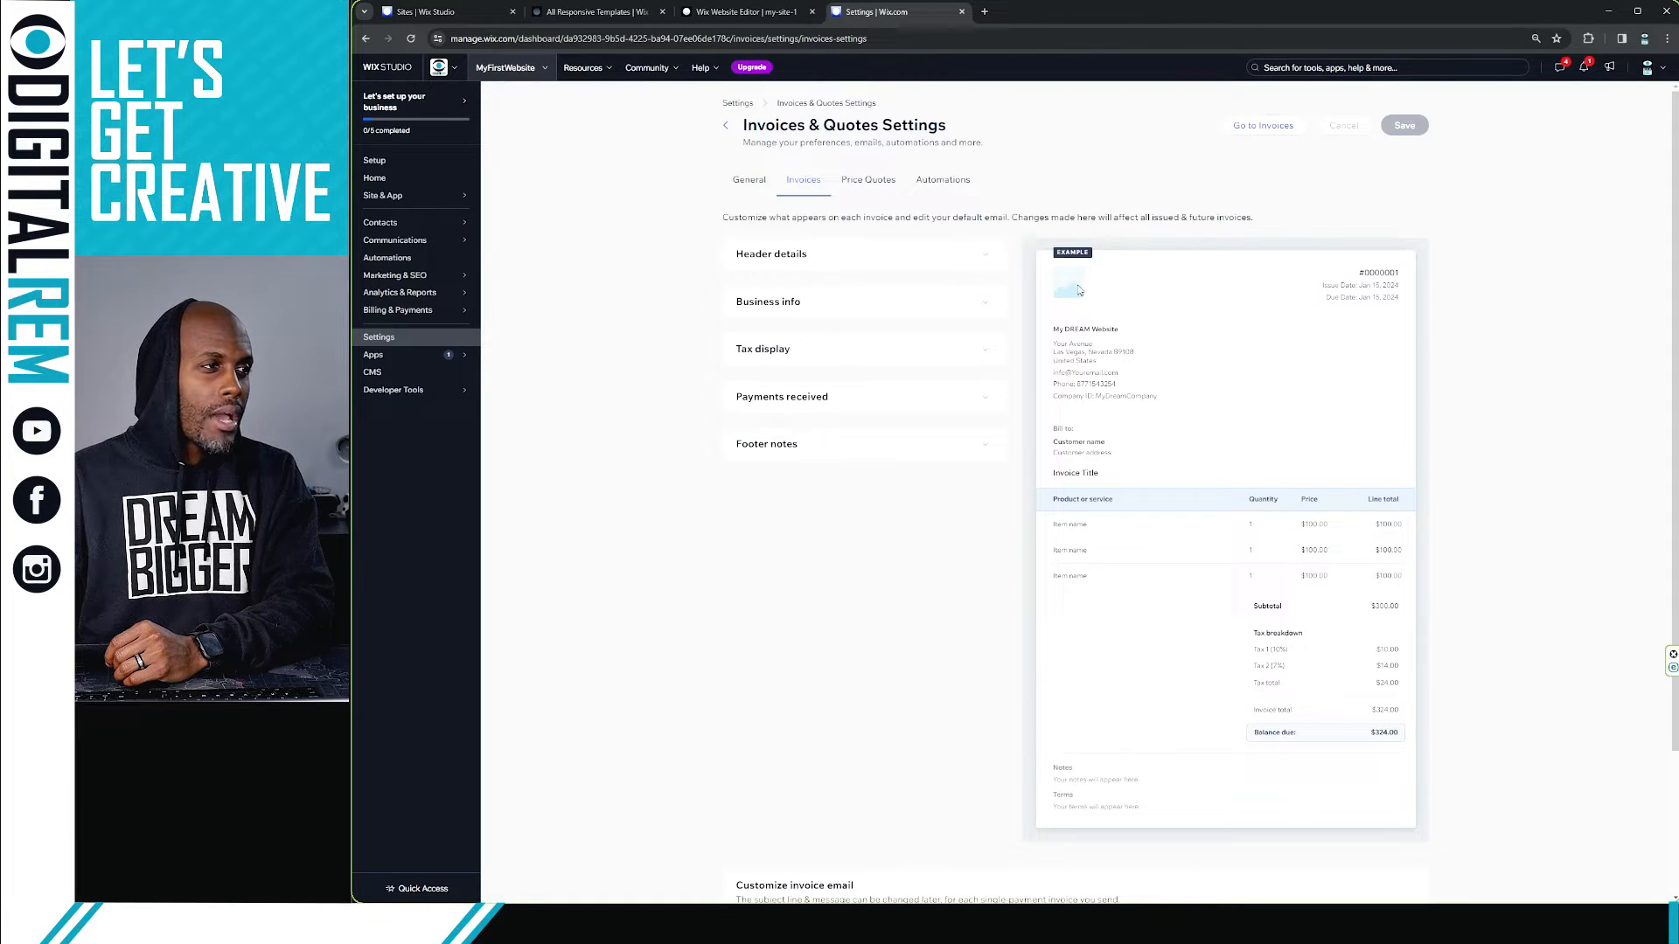
click(964, 271)
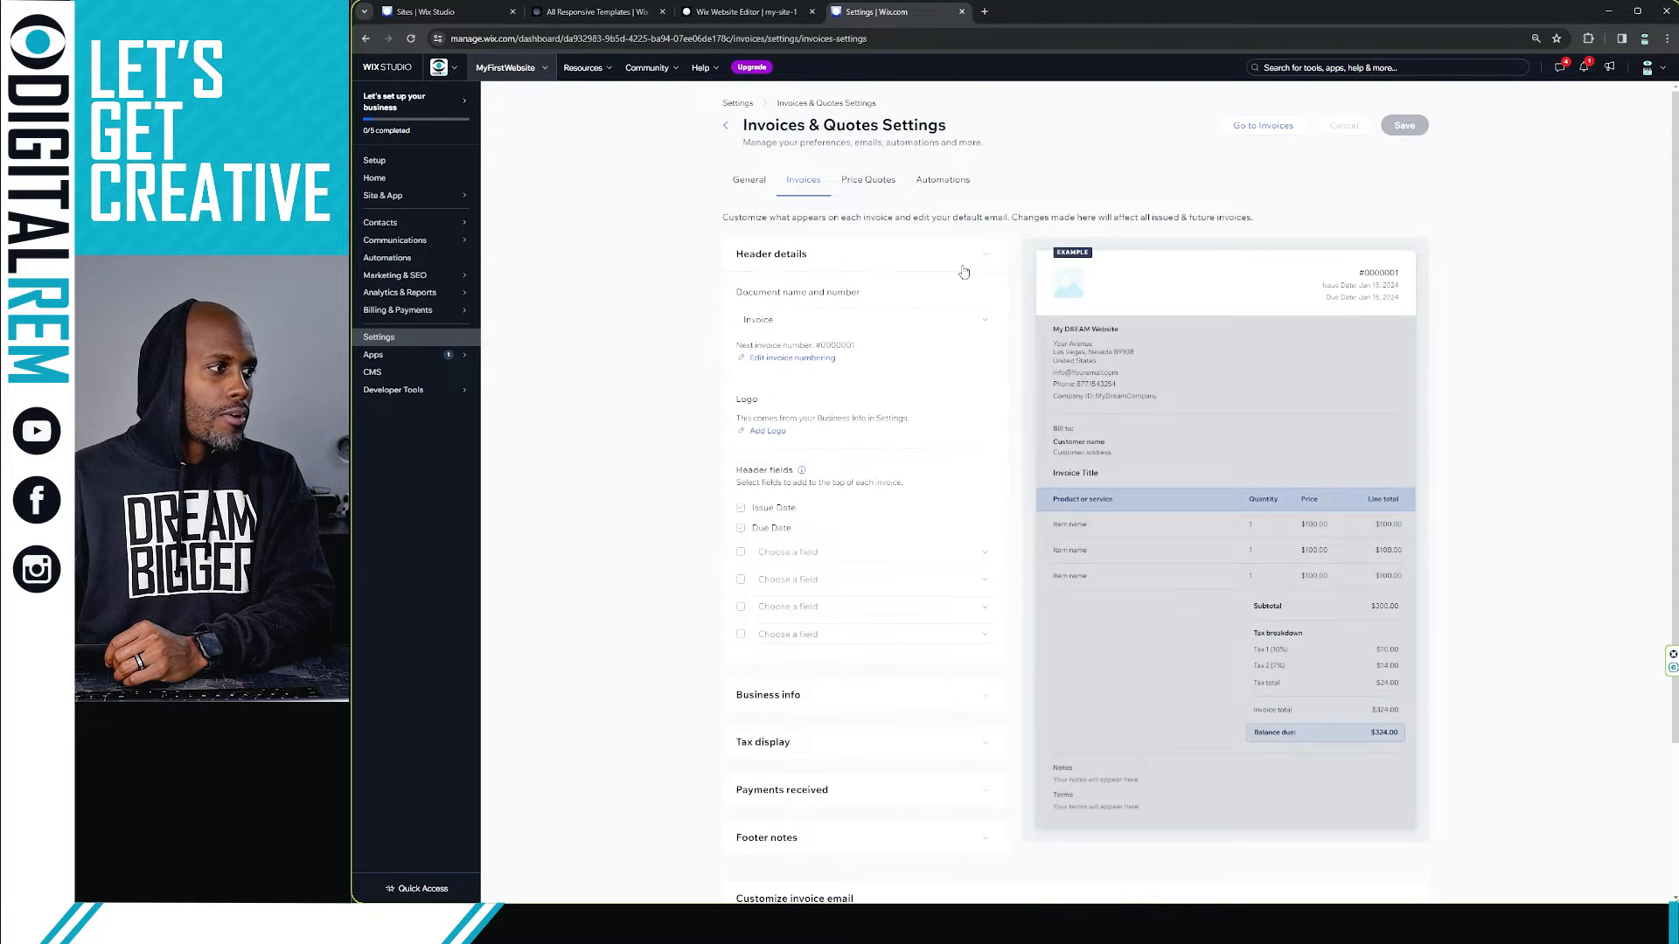
click(964, 272)
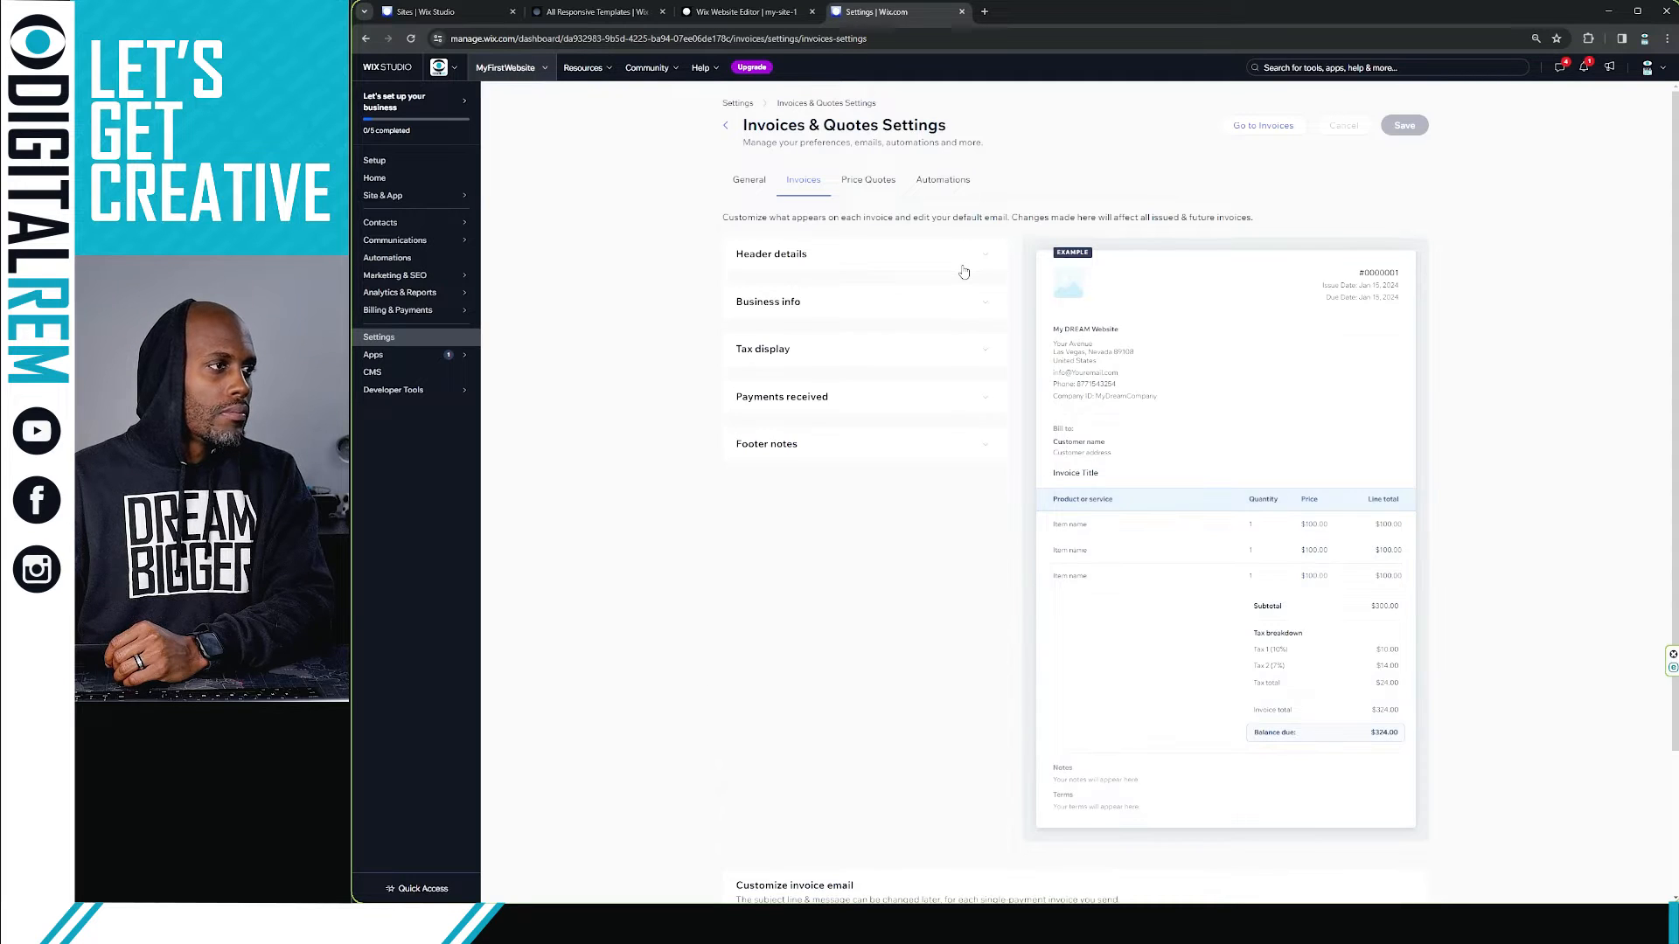
click(963, 272)
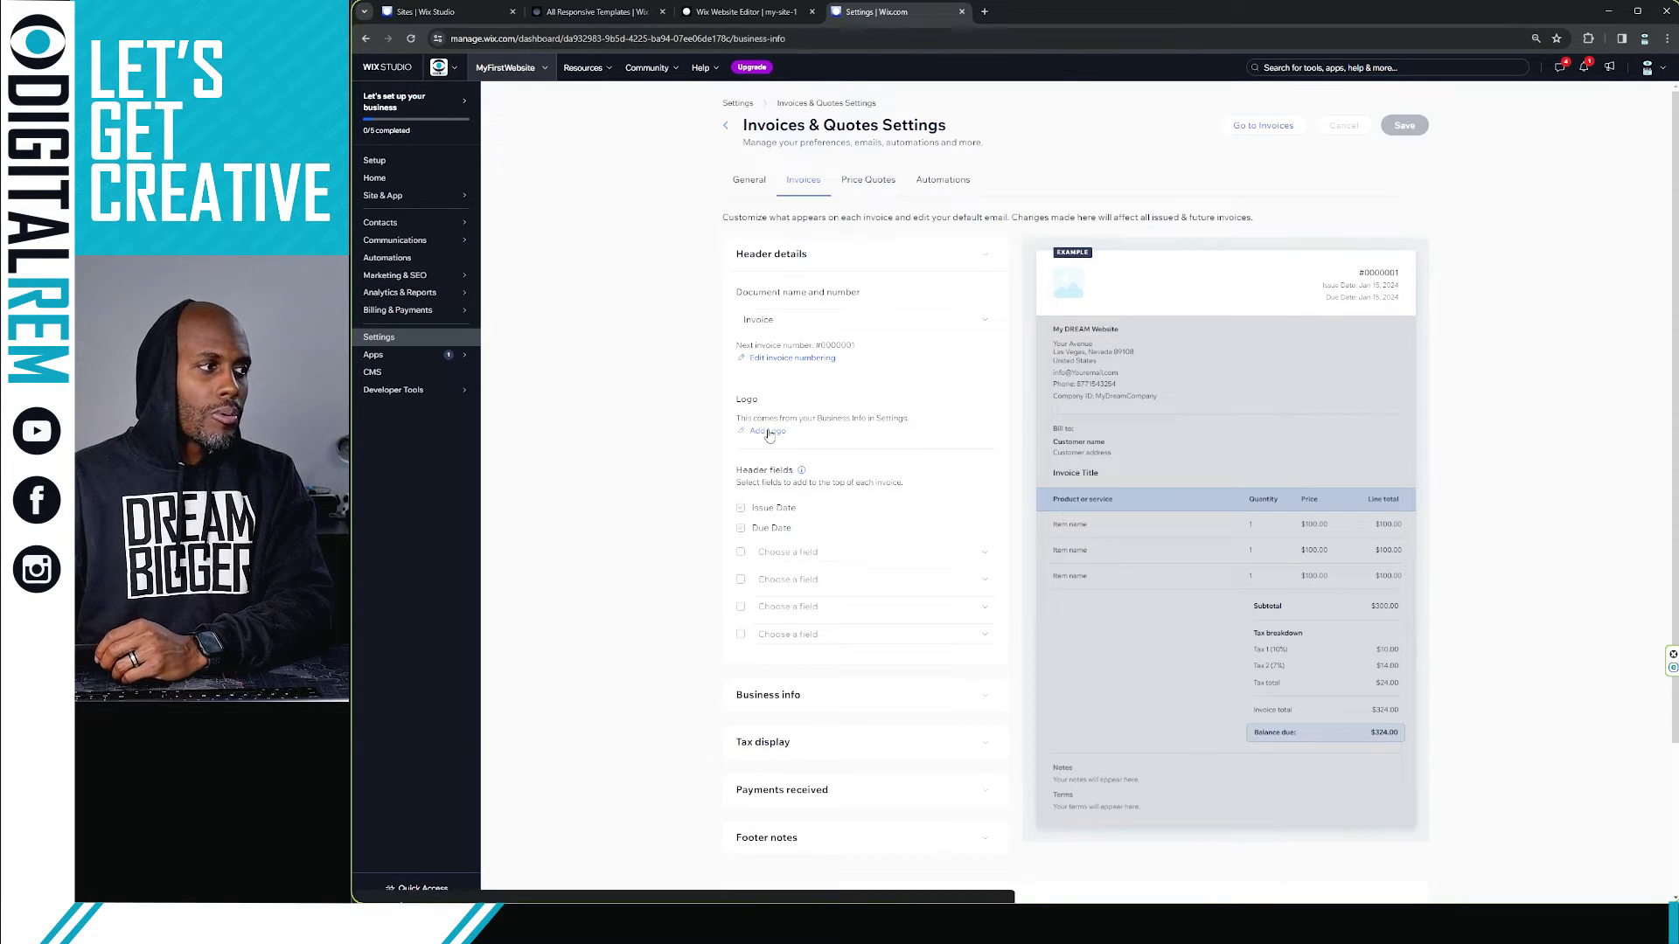
click(770, 430)
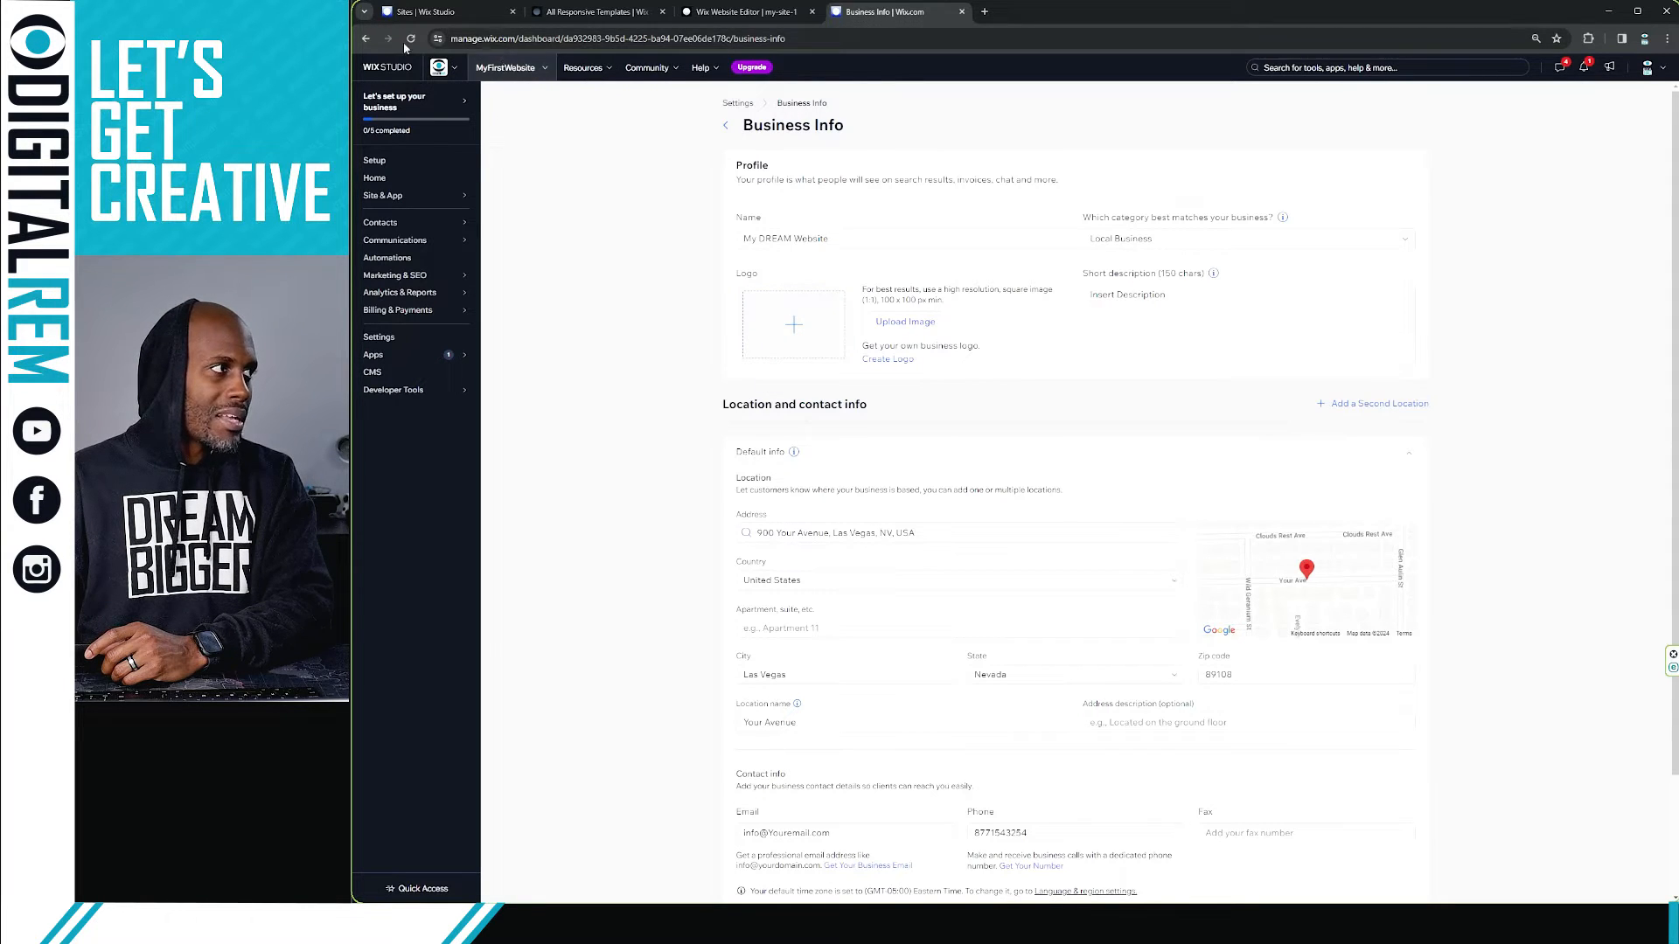
click(365, 39)
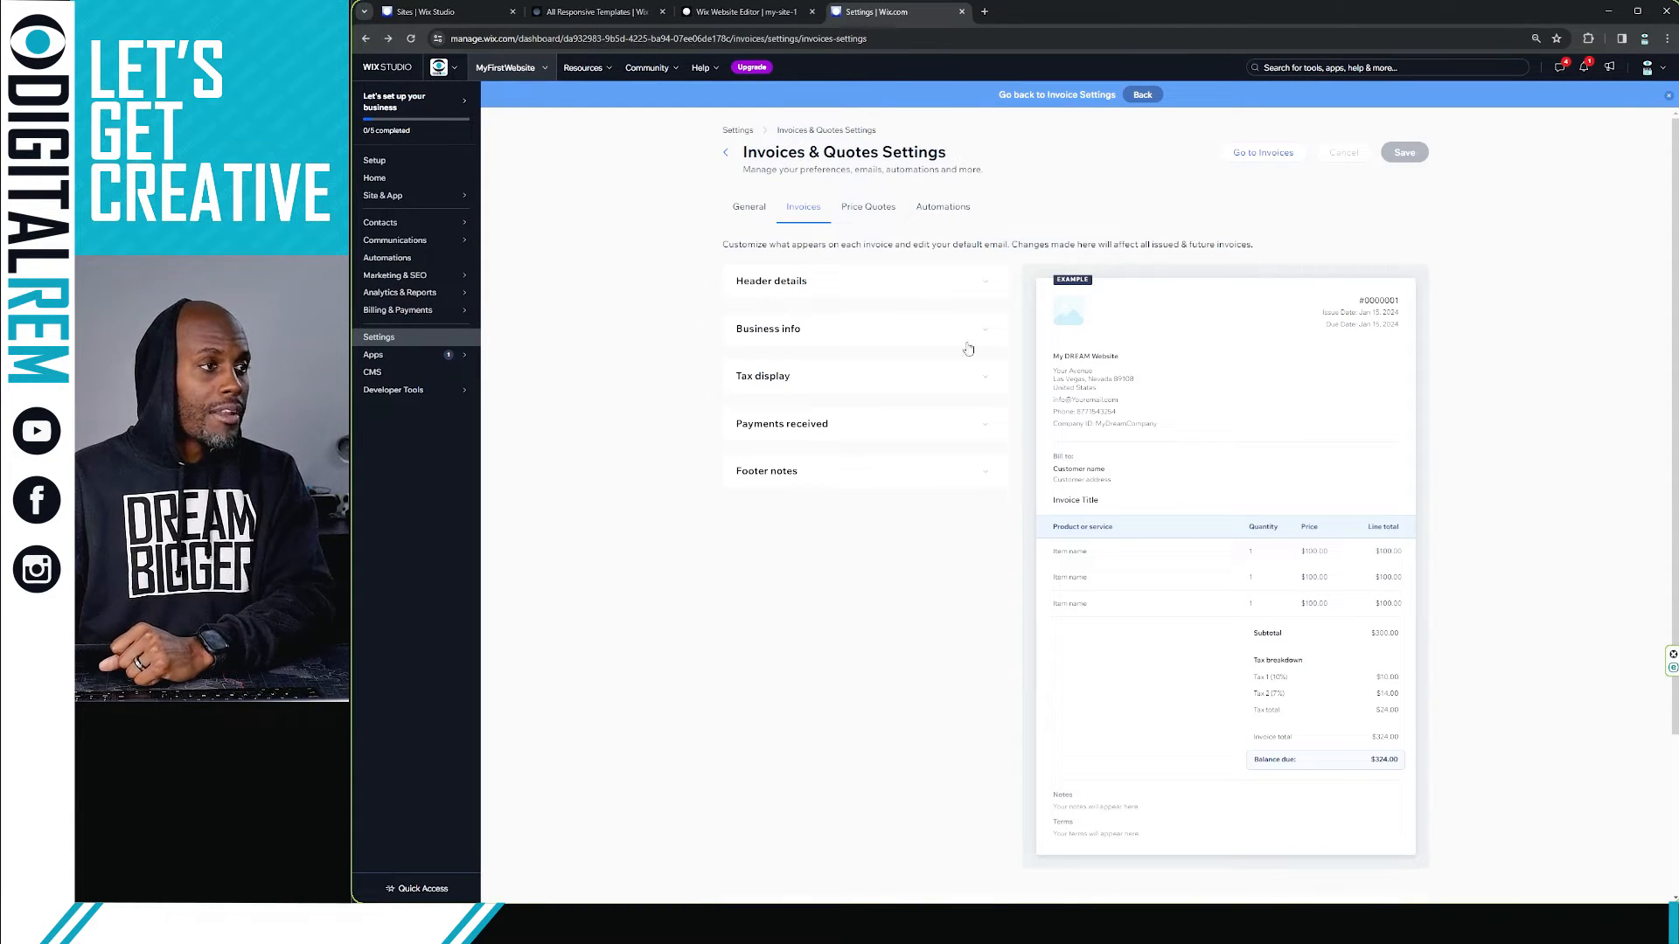
click(975, 289)
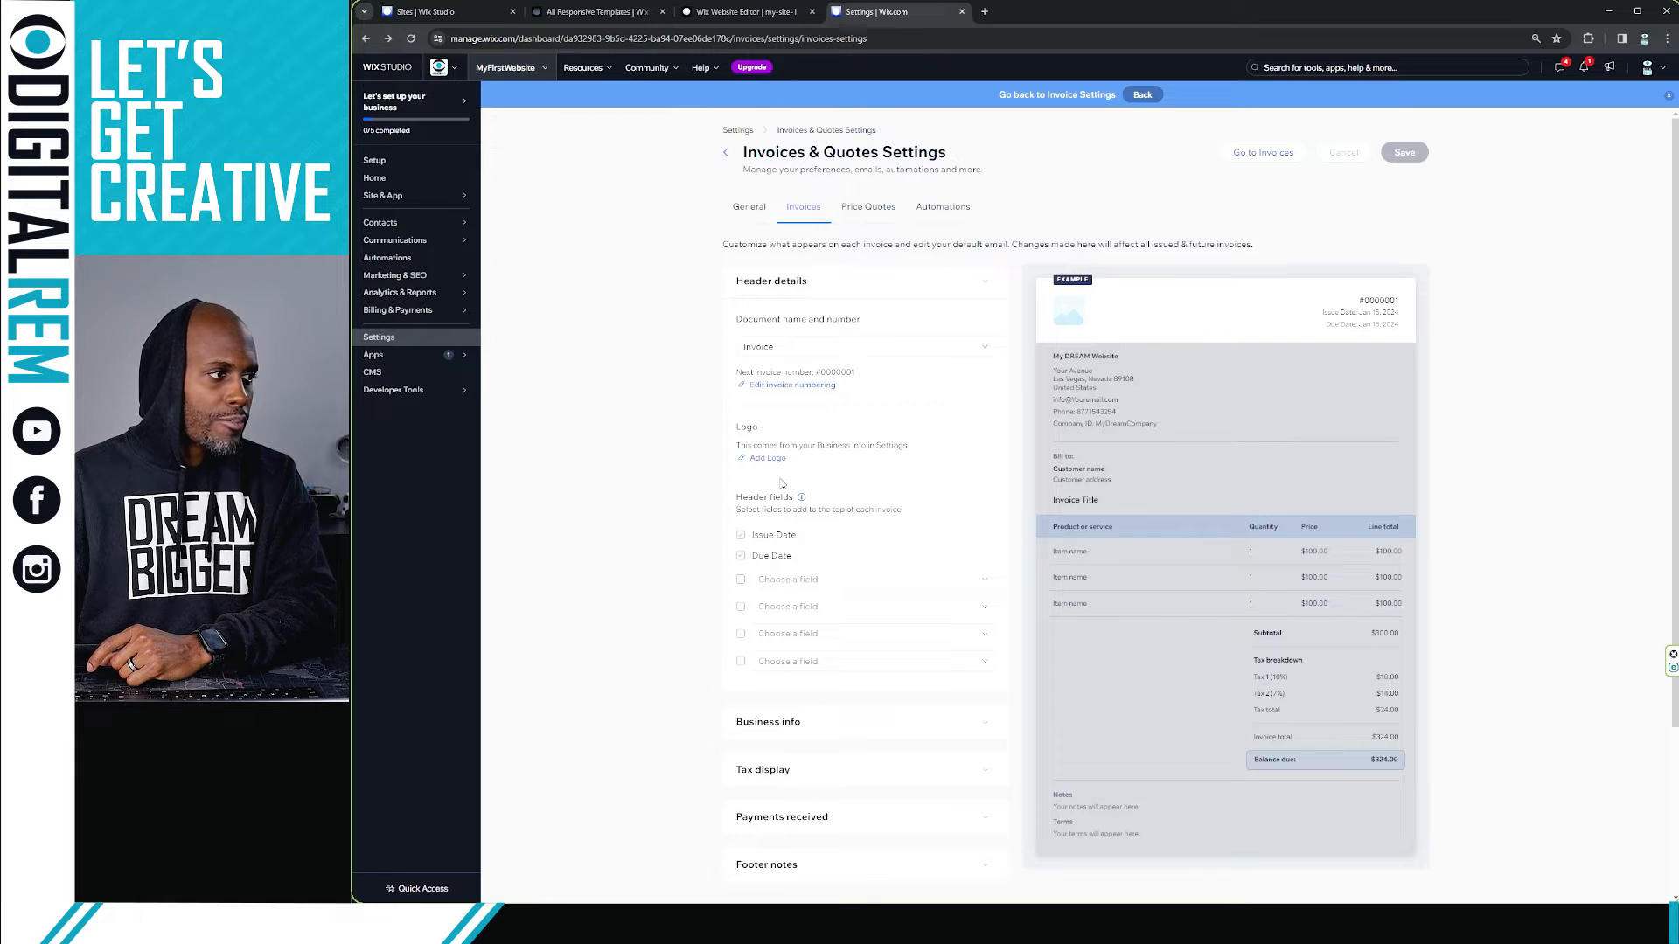
Step: Examine the options available for an additional invoice header field
scroll(782, 489, down, 1)
scroll(783, 522, down, 2)
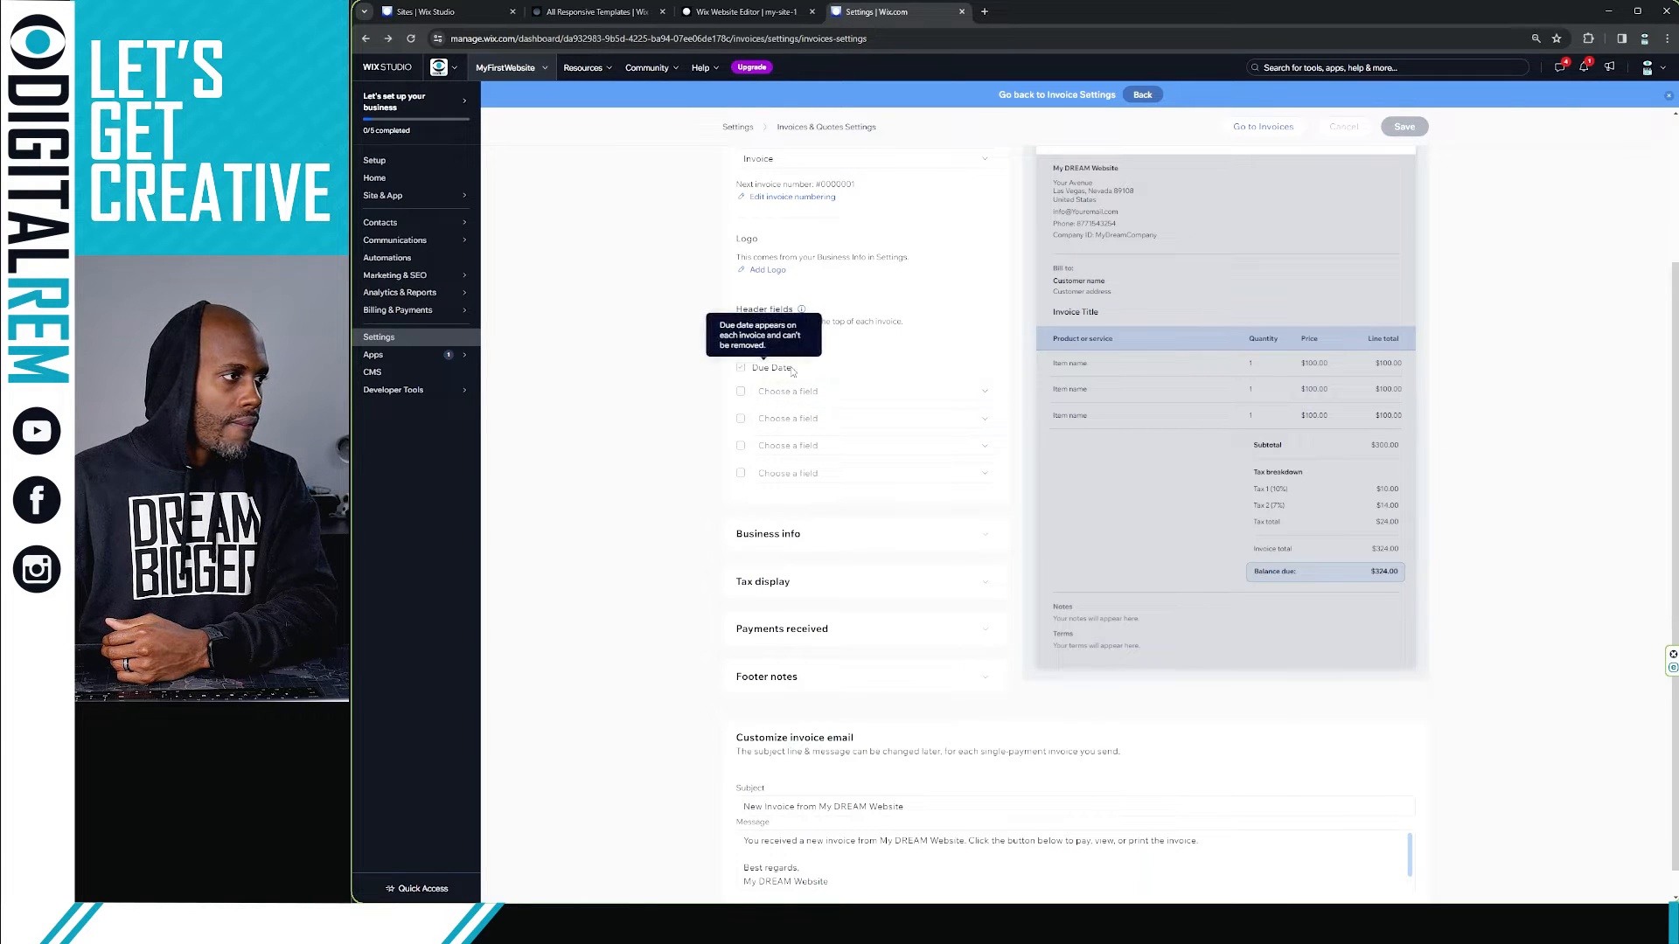
mouse_move(766, 346)
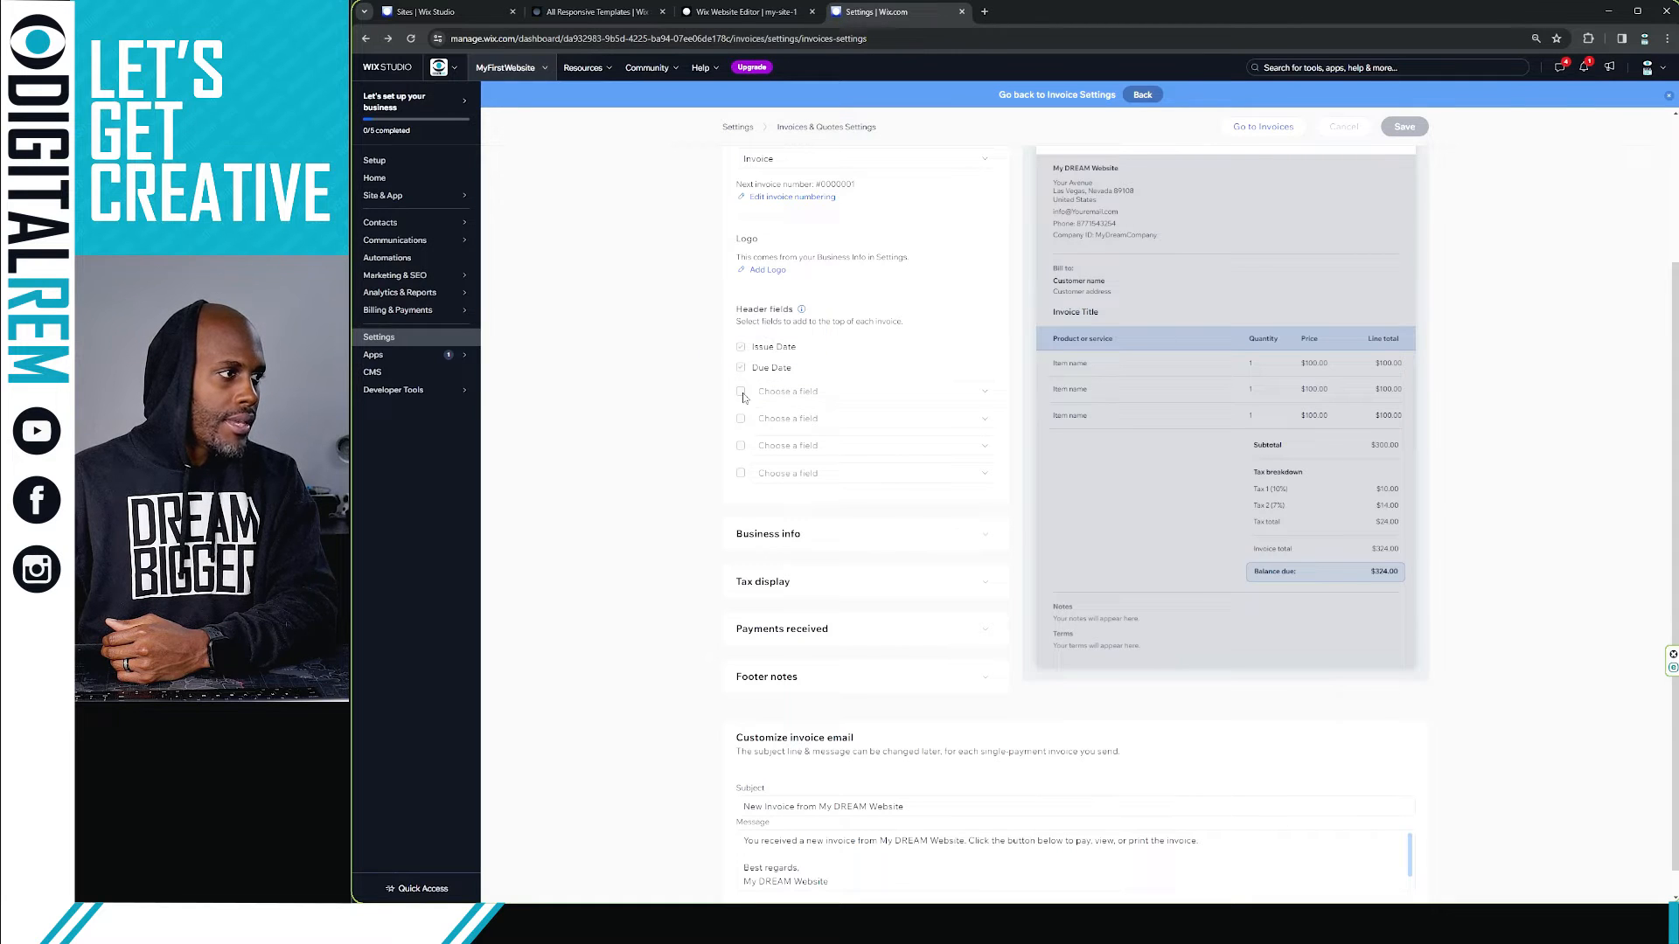
click(775, 398)
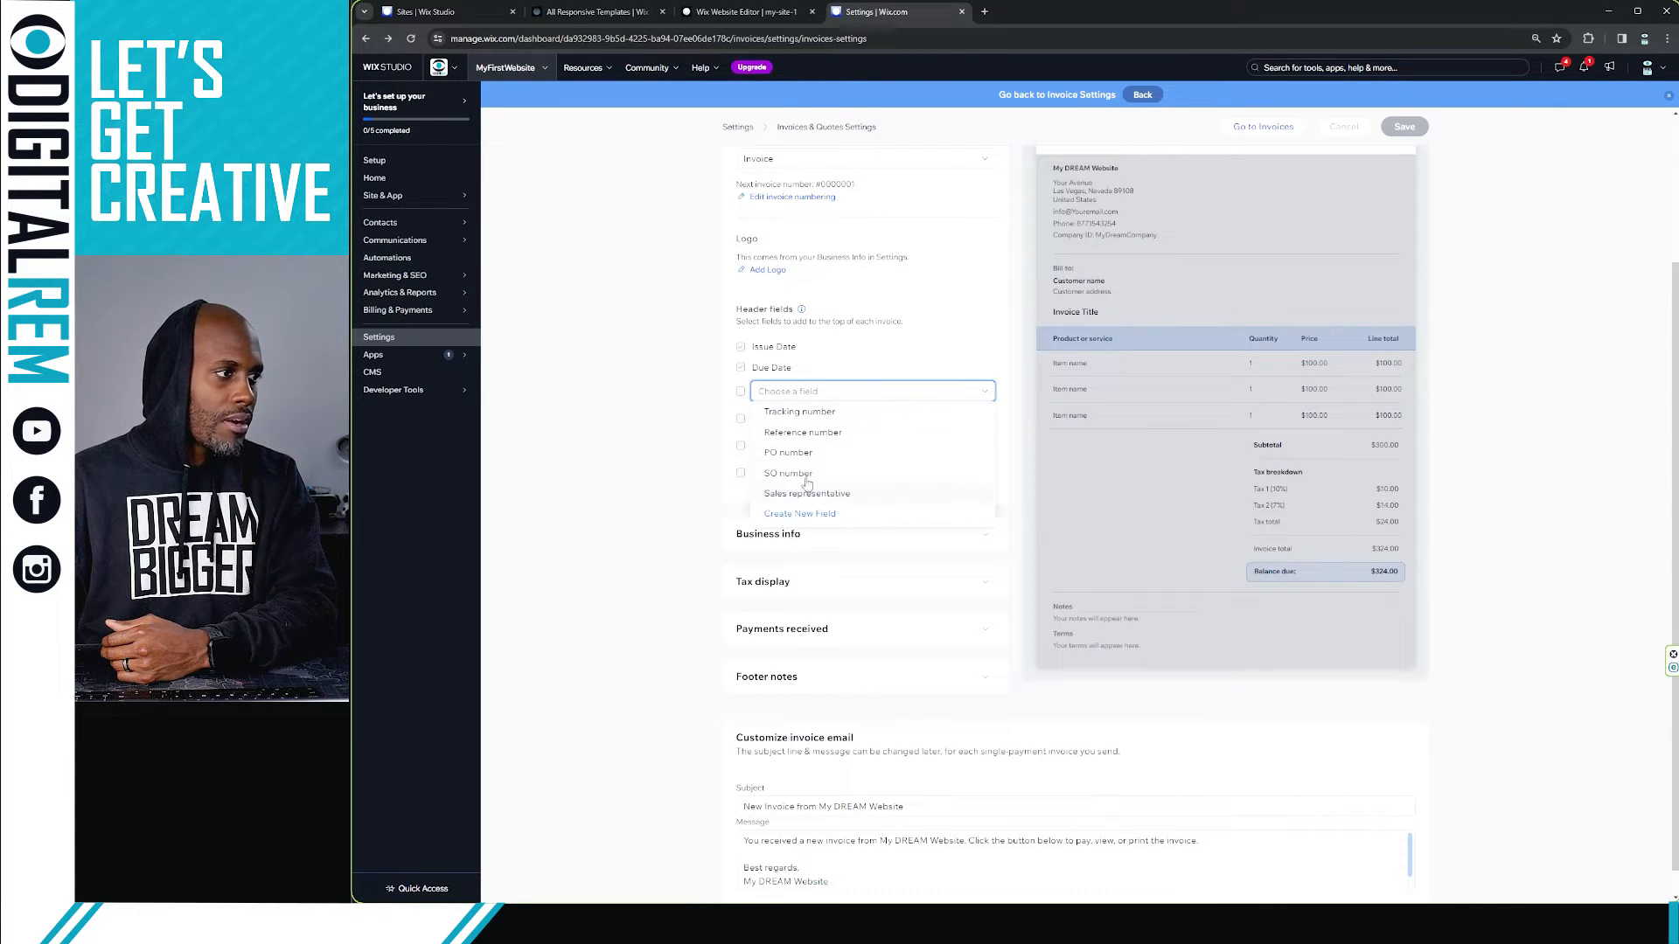
click(653, 480)
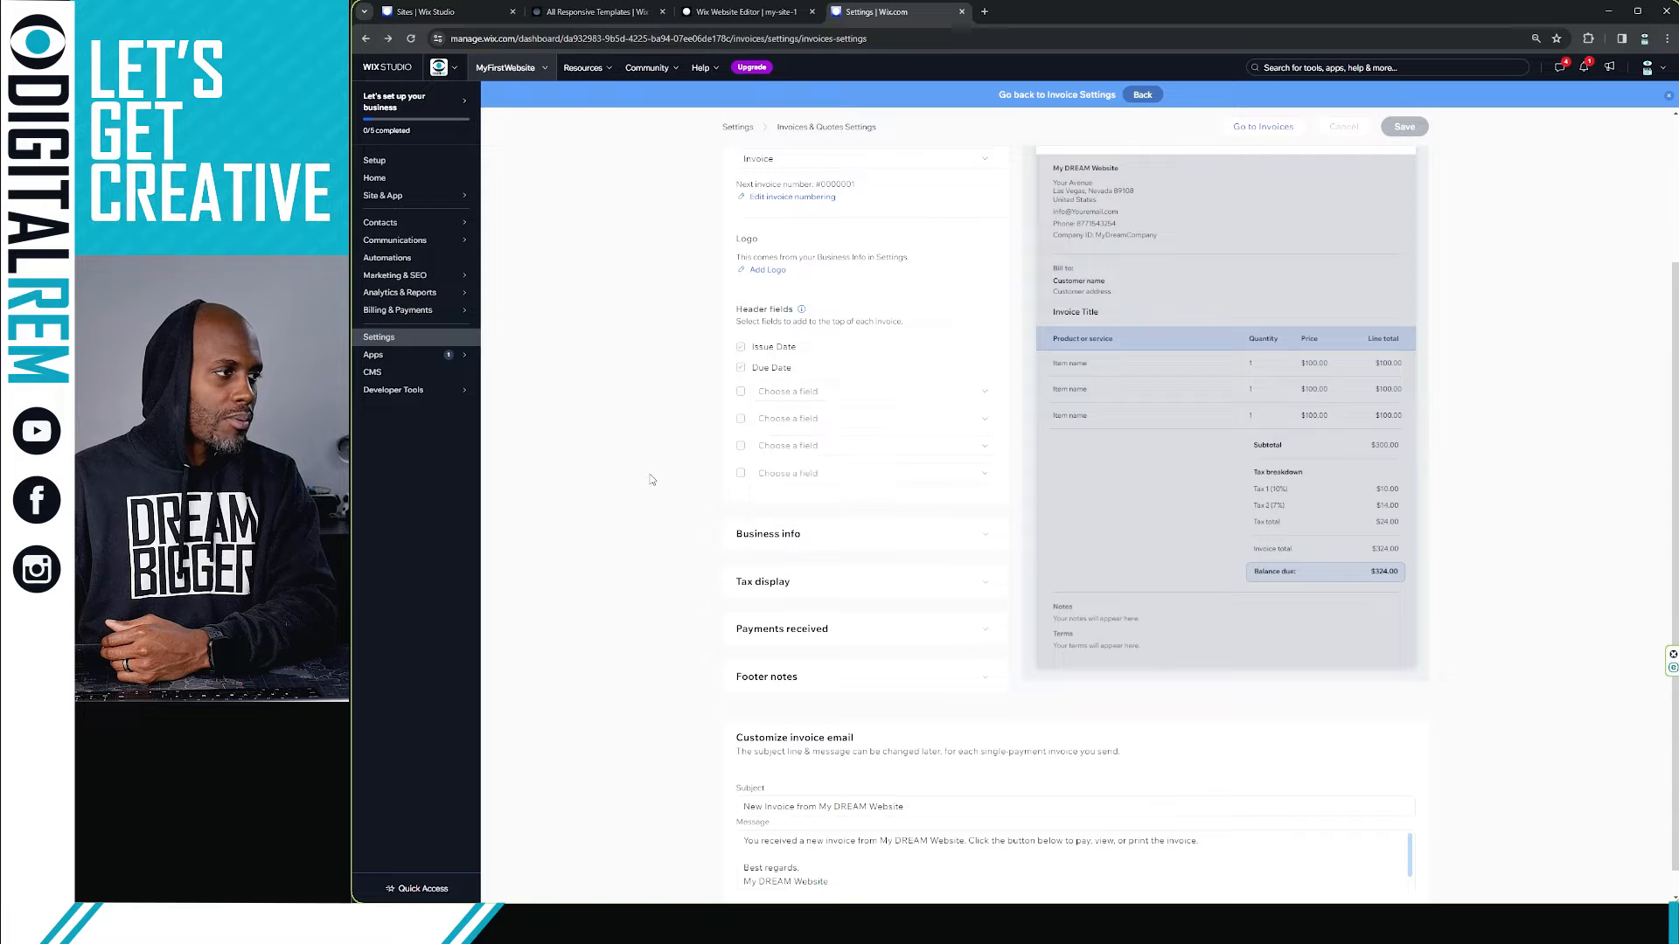
Step: Expand and review the Business info section of the invoice settings, then collapse it
click(836, 549)
scroll(871, 300, up, 2)
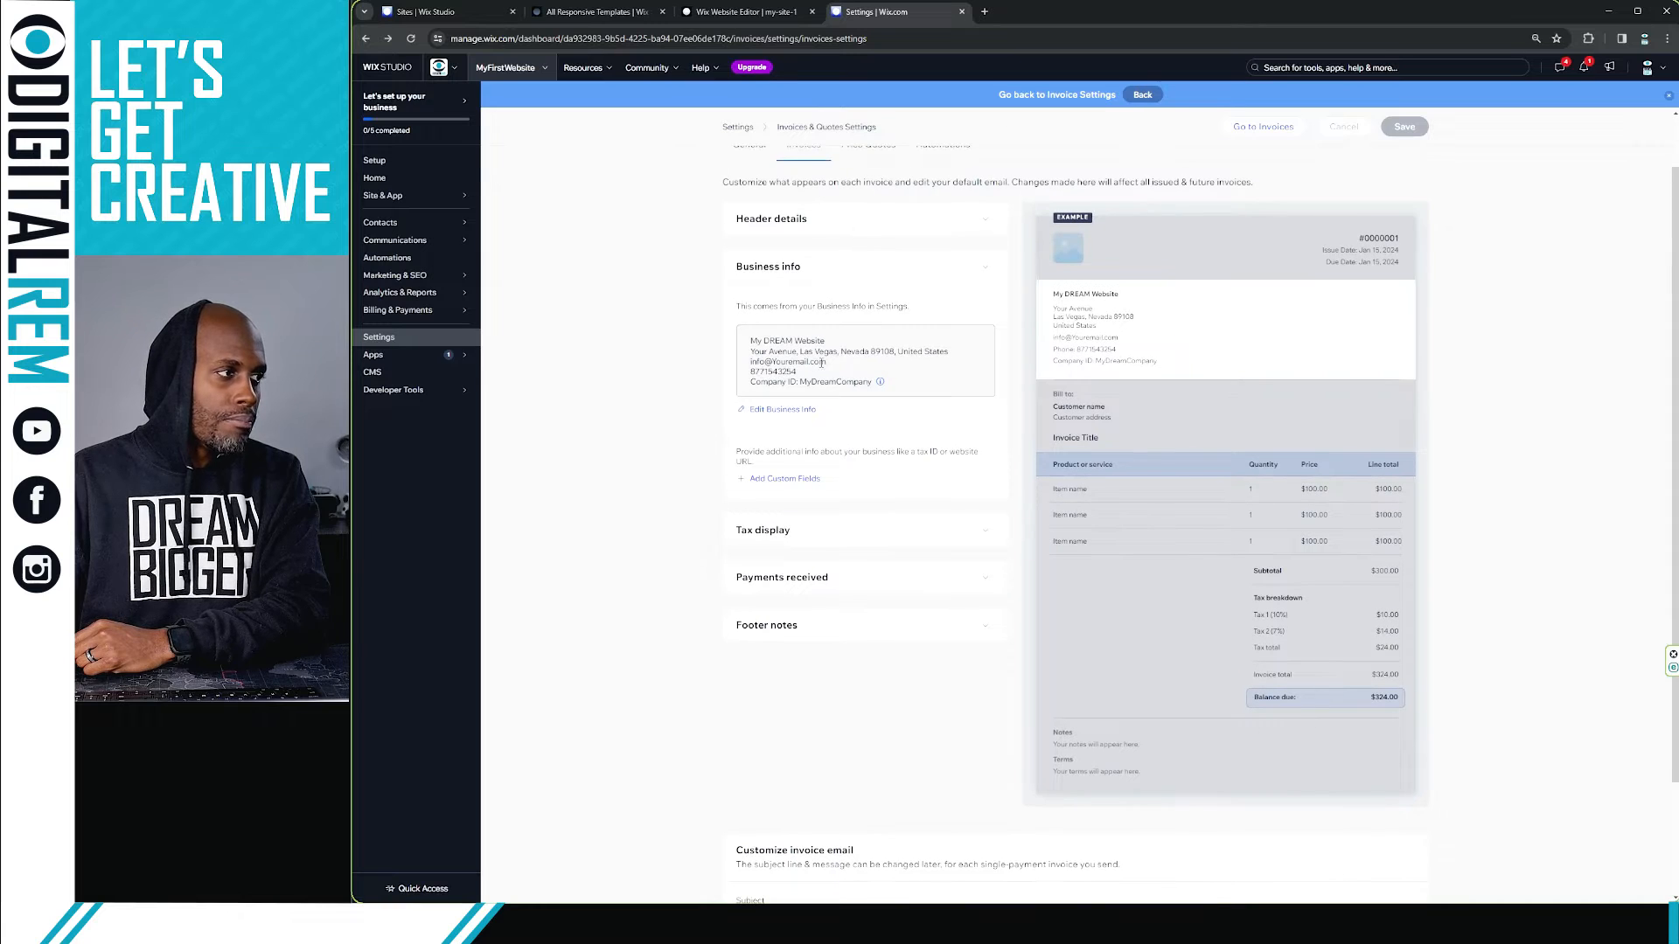
click(880, 273)
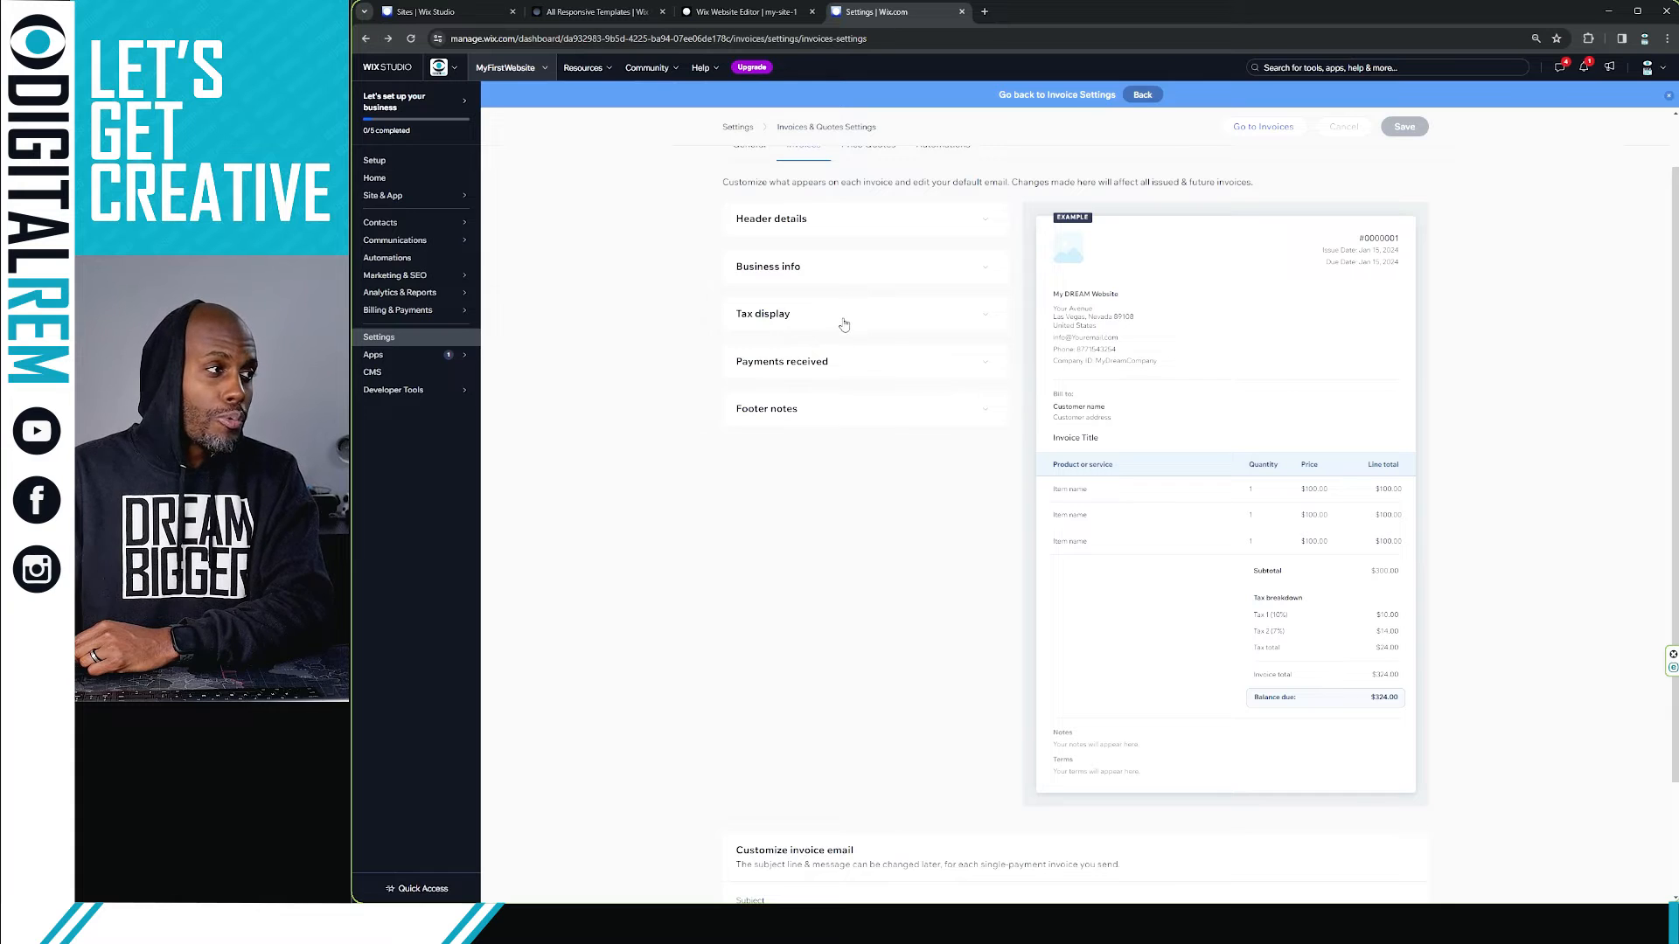
Step: Try the Additional tax column and Items subtotal per tax group options in Tax display, then switch both off again
click(844, 324)
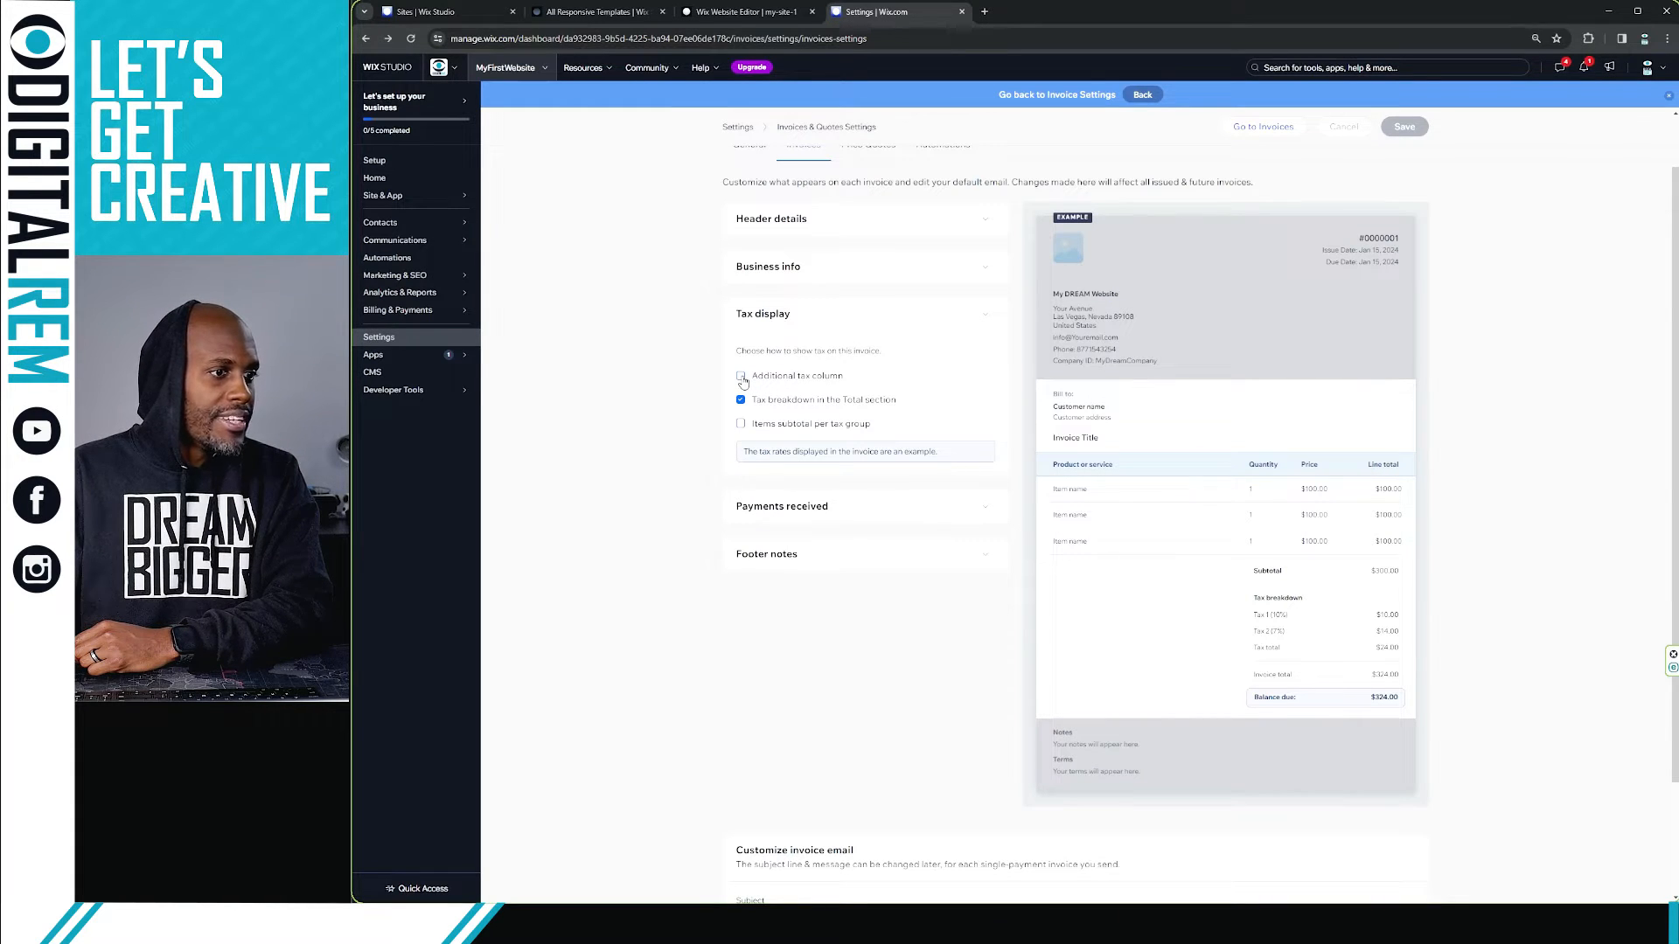
click(742, 378)
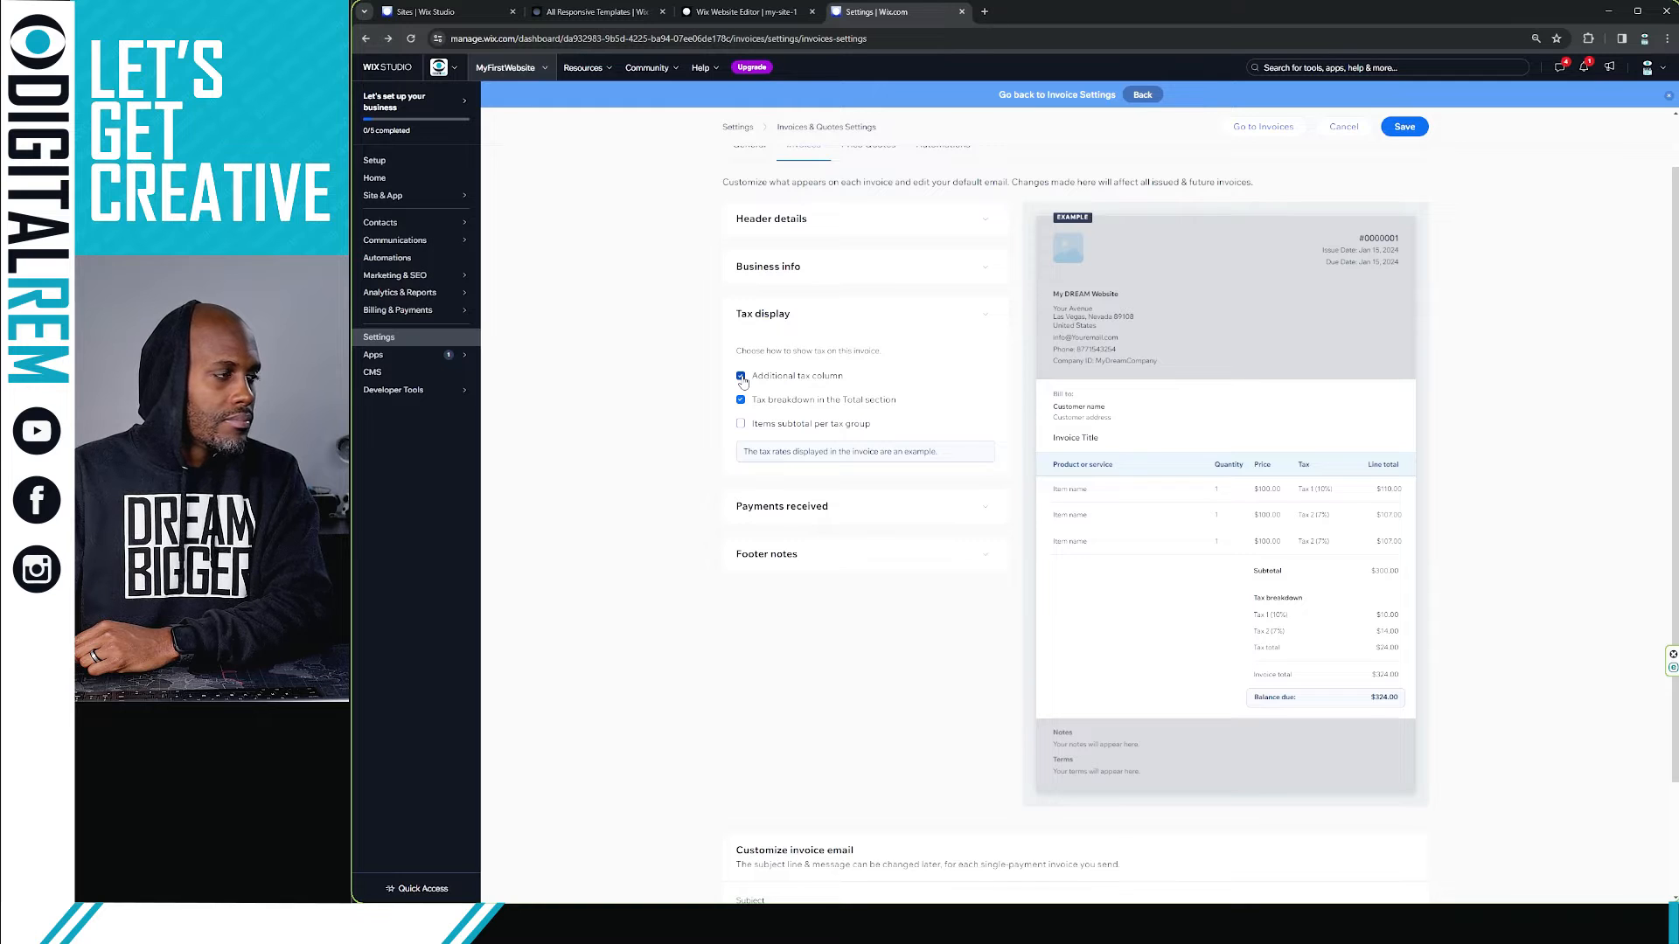
double_click(742, 378)
double_click(742, 377)
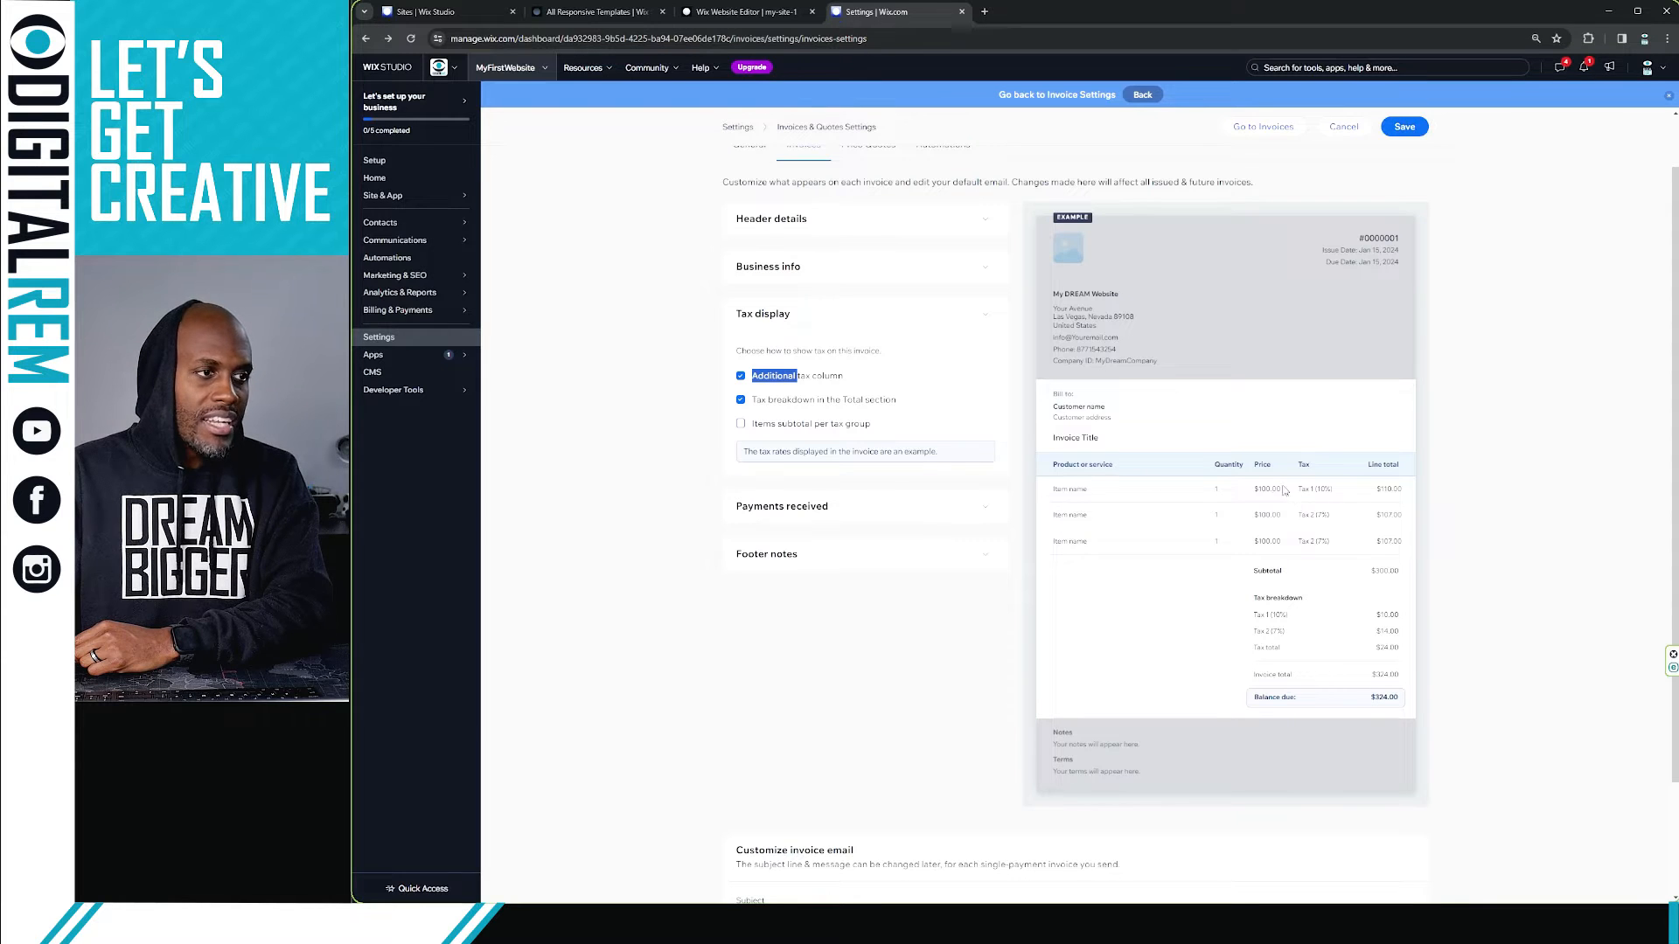
click(740, 376)
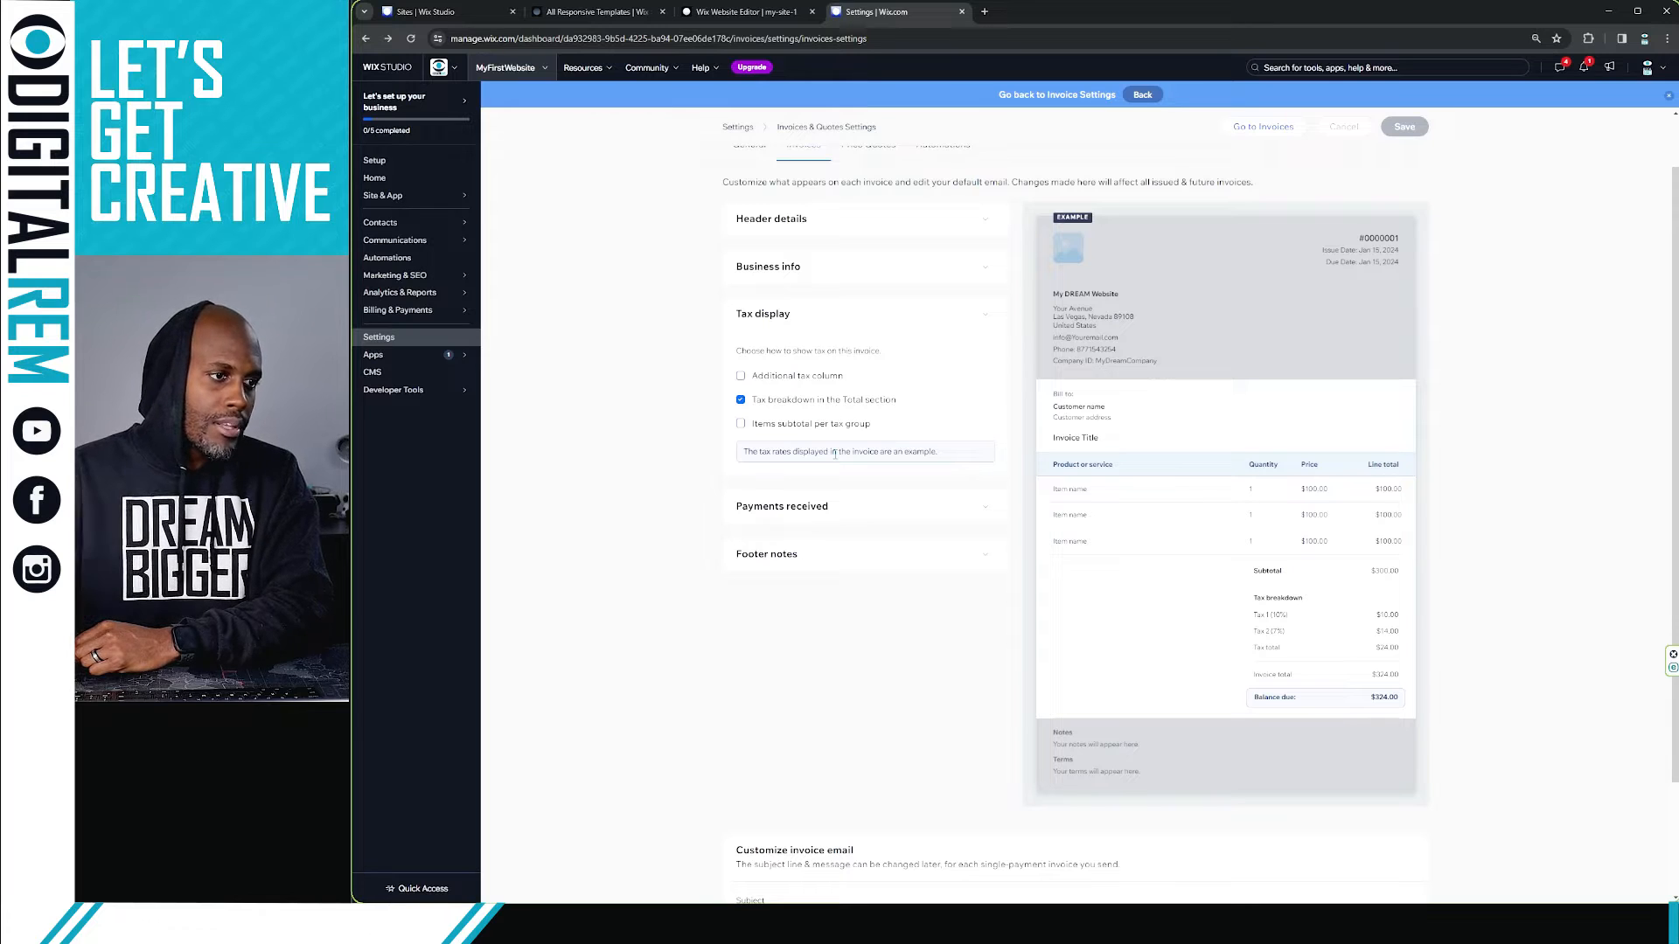
click(742, 424)
double_click(742, 425)
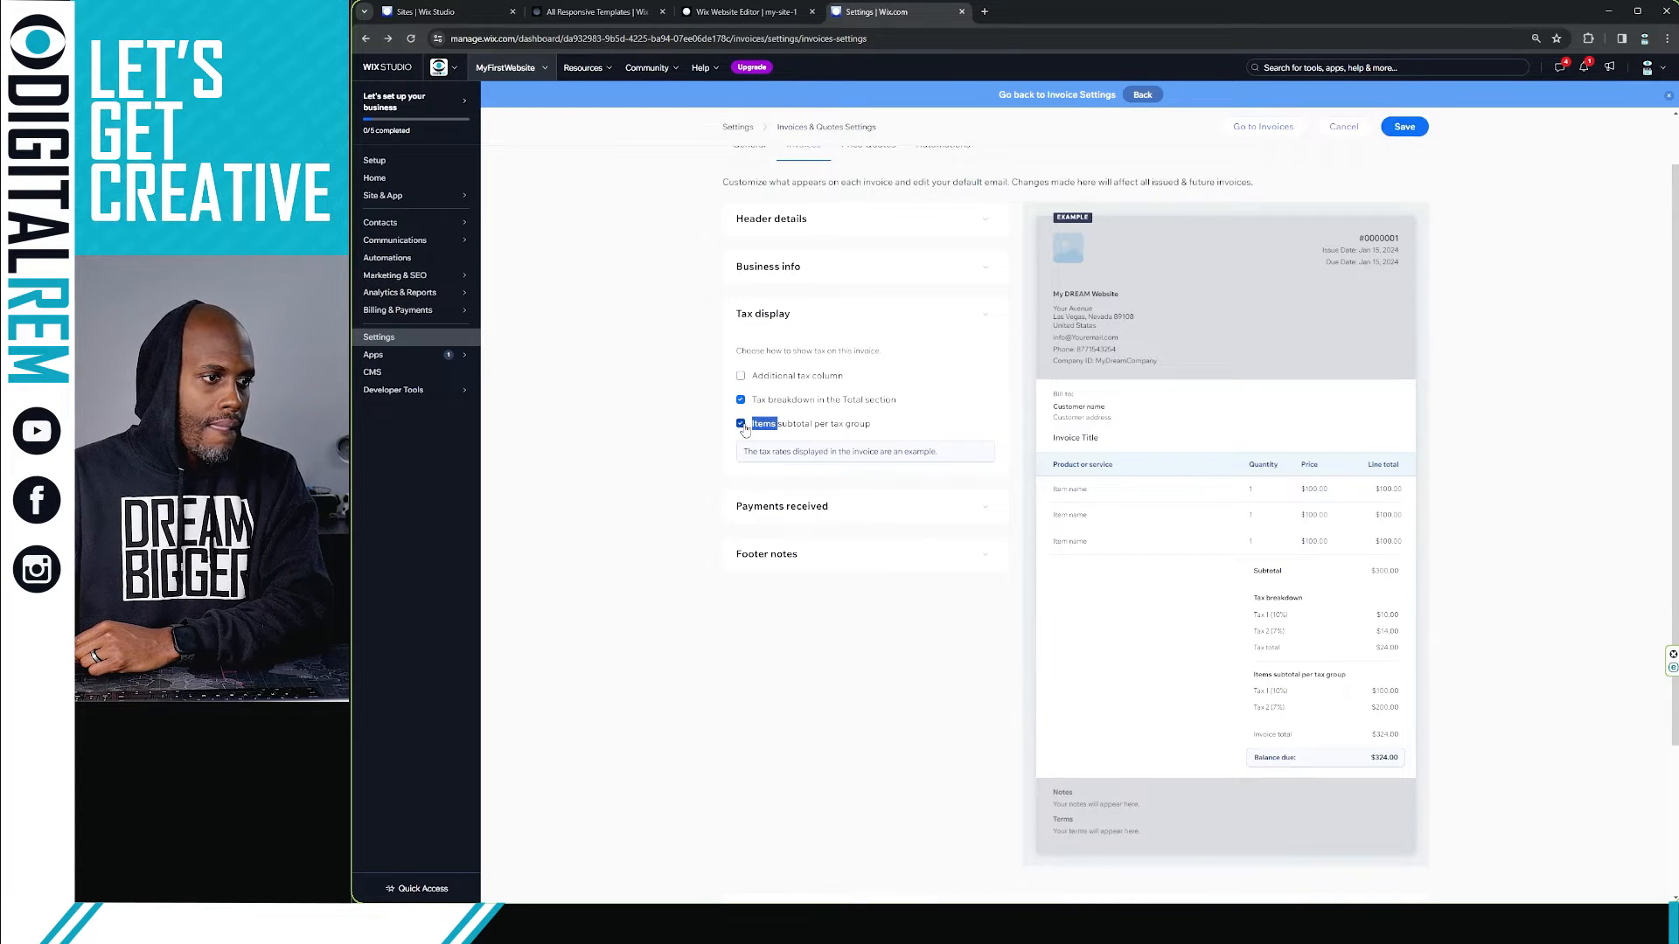
click(742, 424)
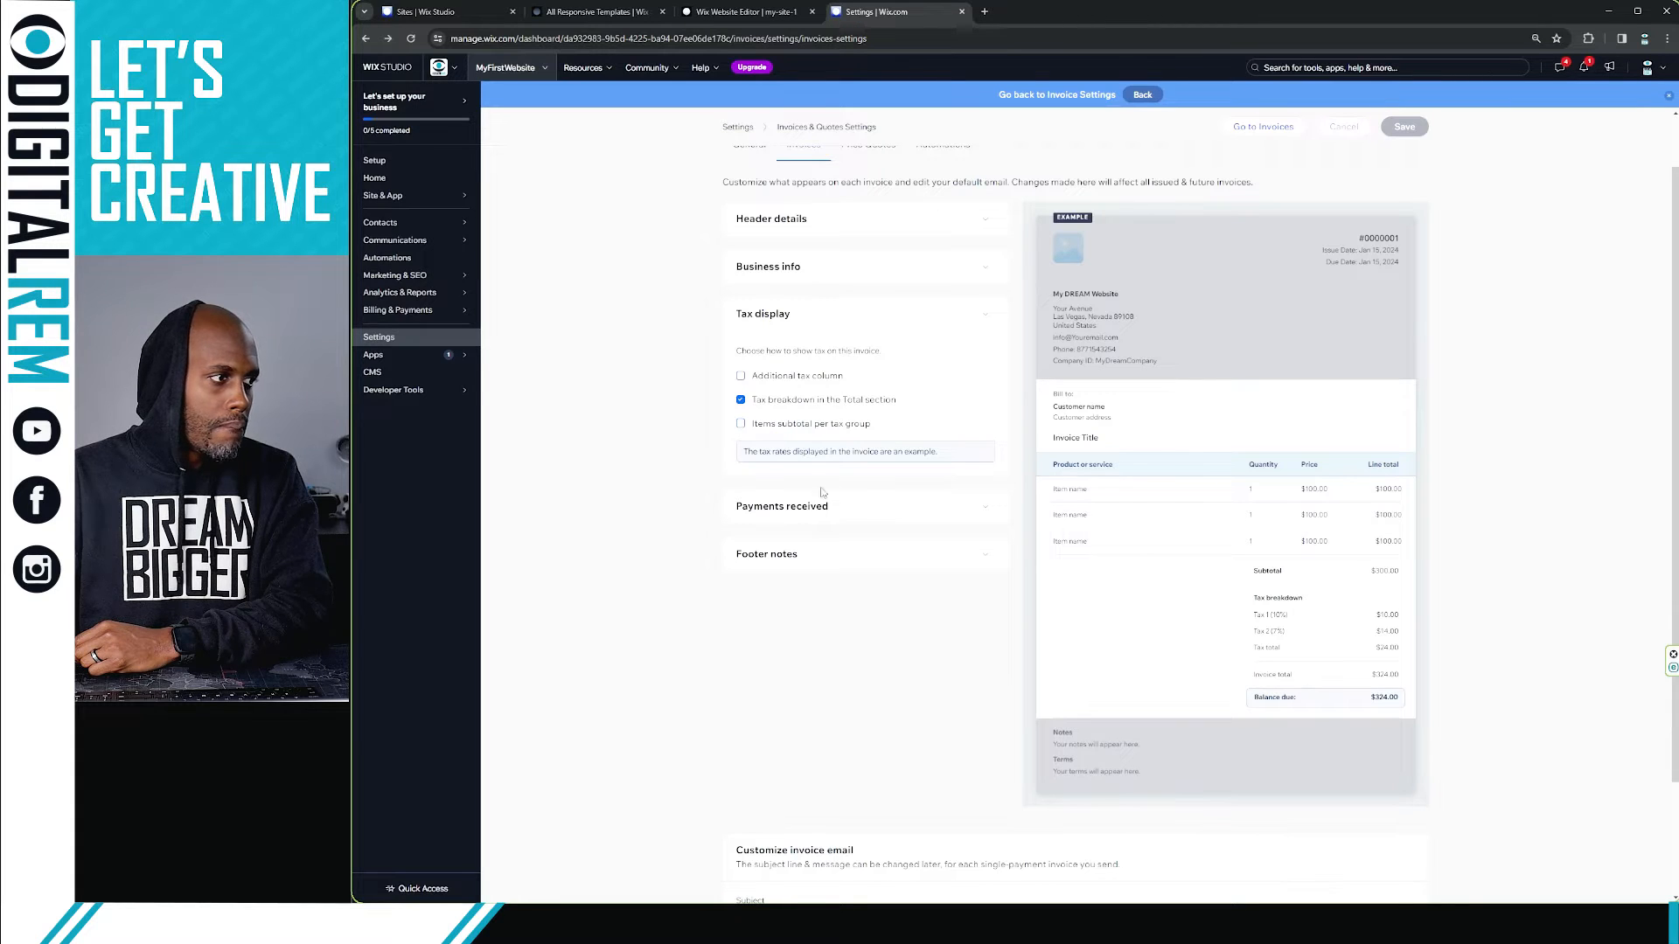
Step: Enable Show transaction details in the Payments received section
click(876, 508)
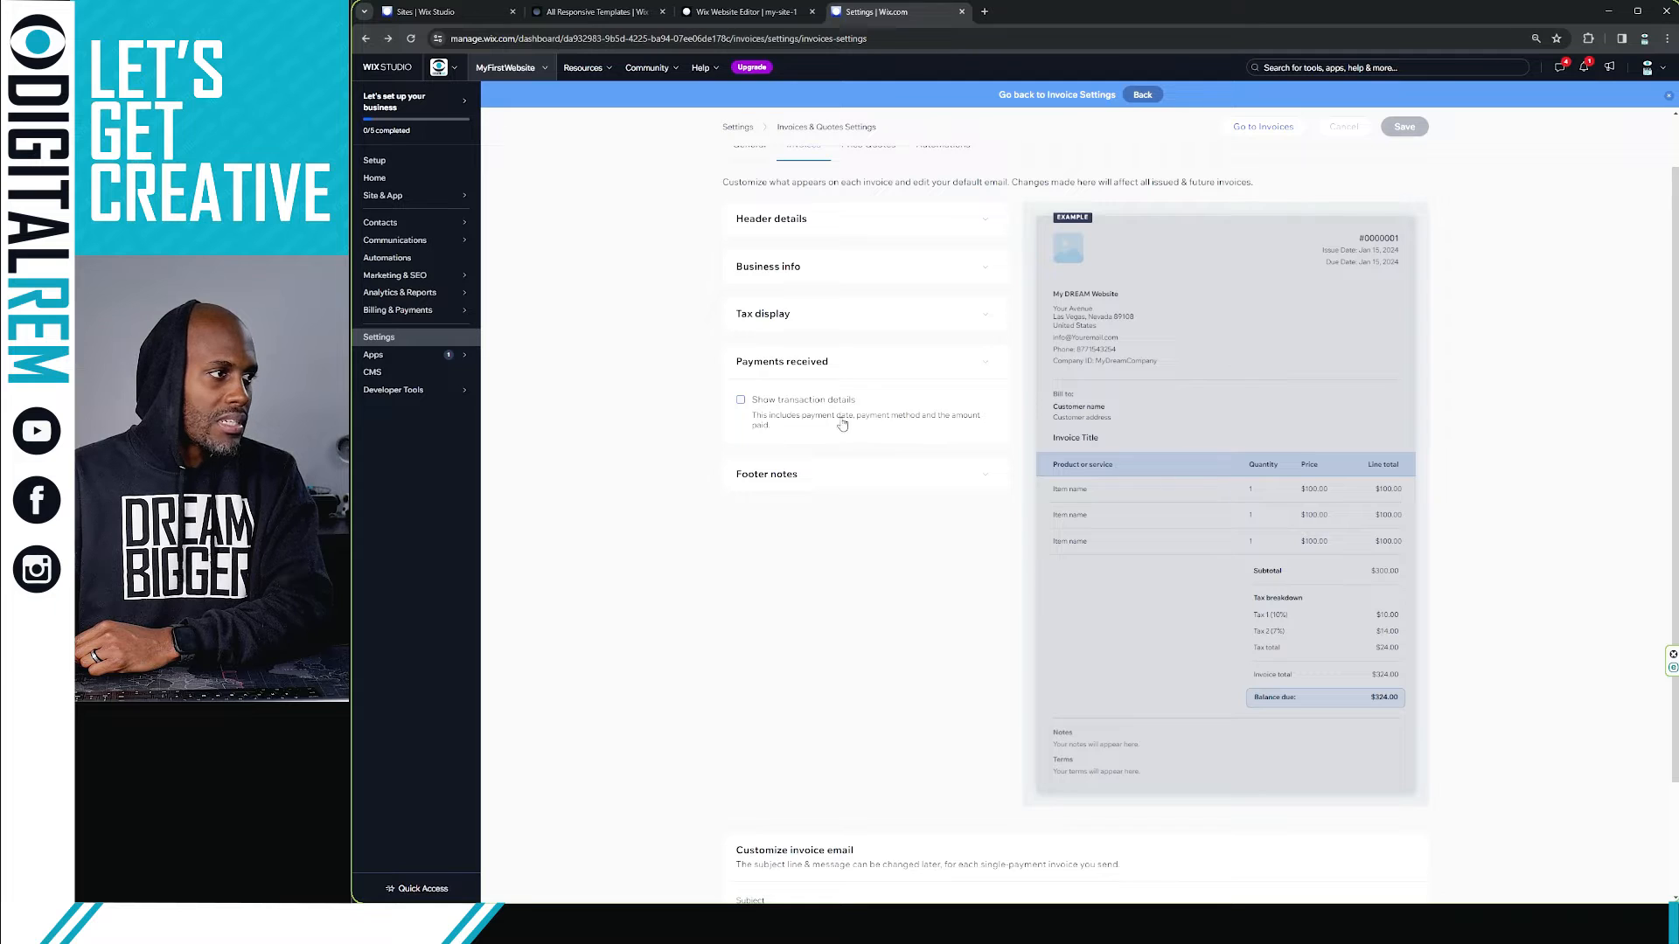
click(741, 401)
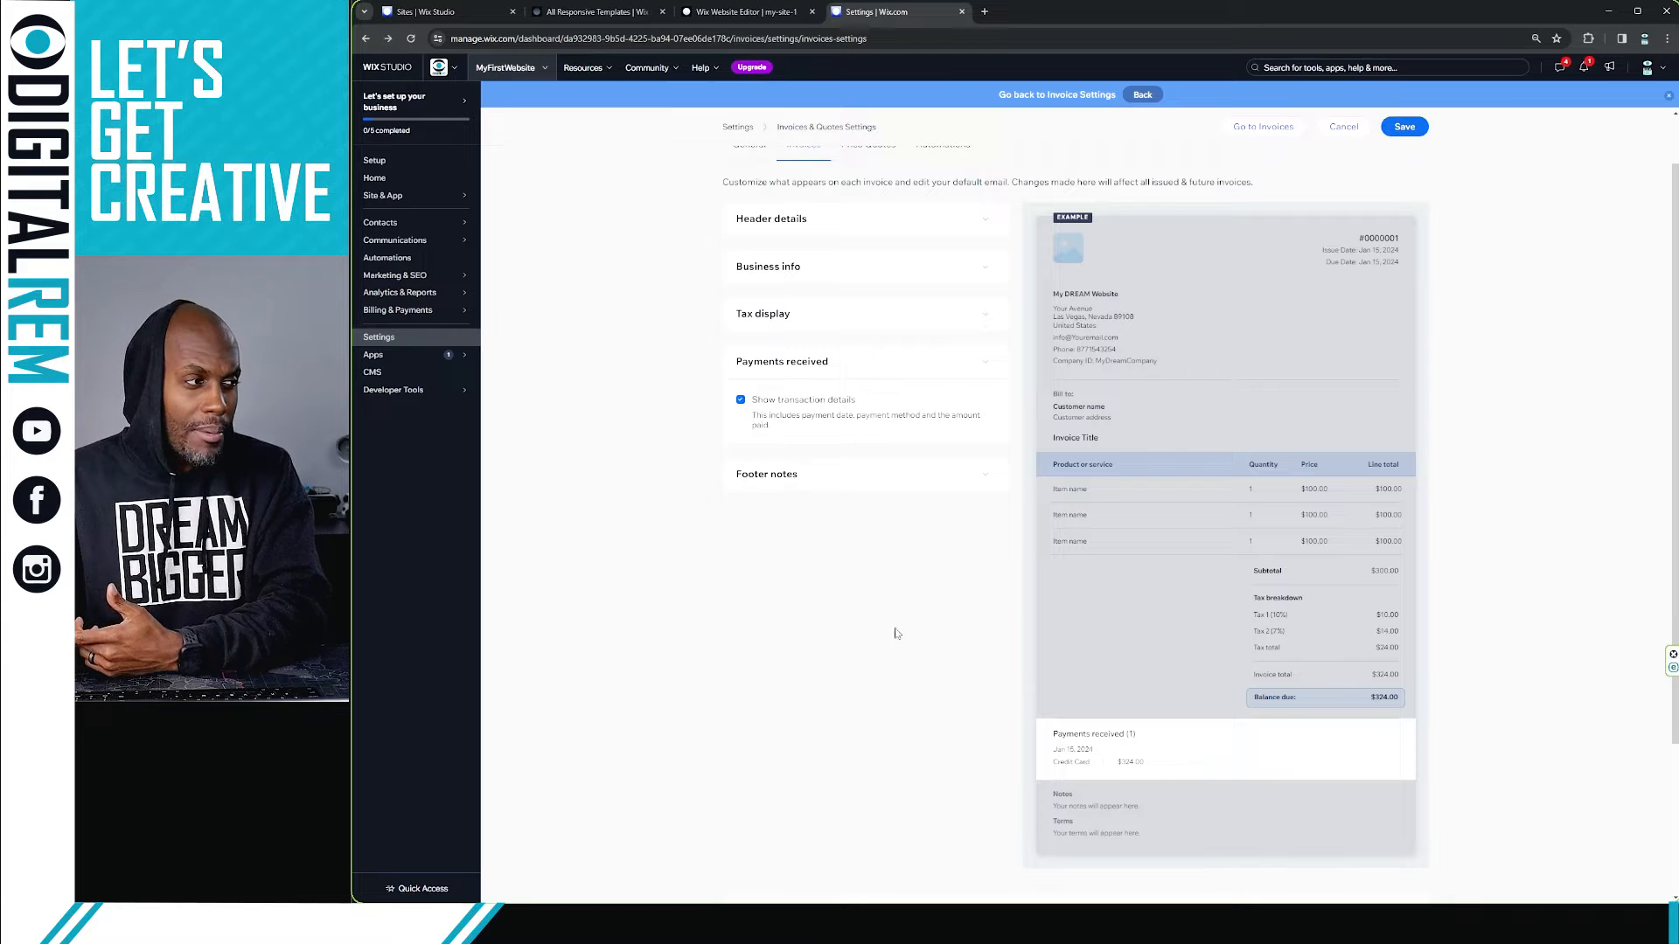
Step: Review the example Notes and Terms texts in the Footer notes section
click(892, 474)
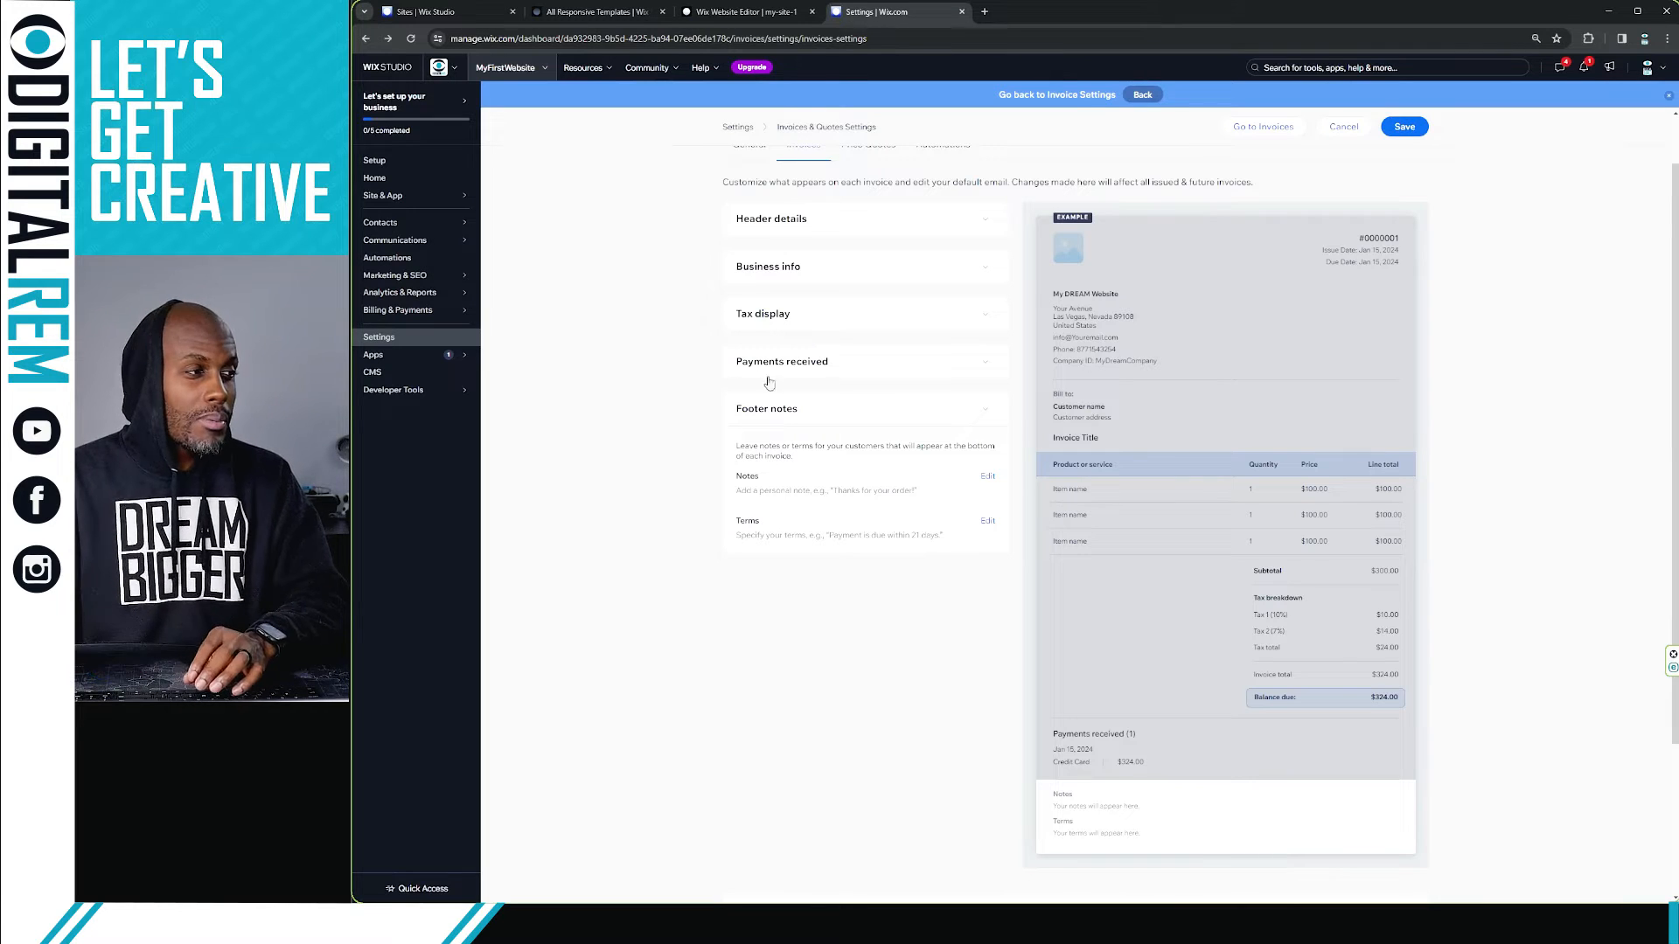
drag(832, 488, 925, 493)
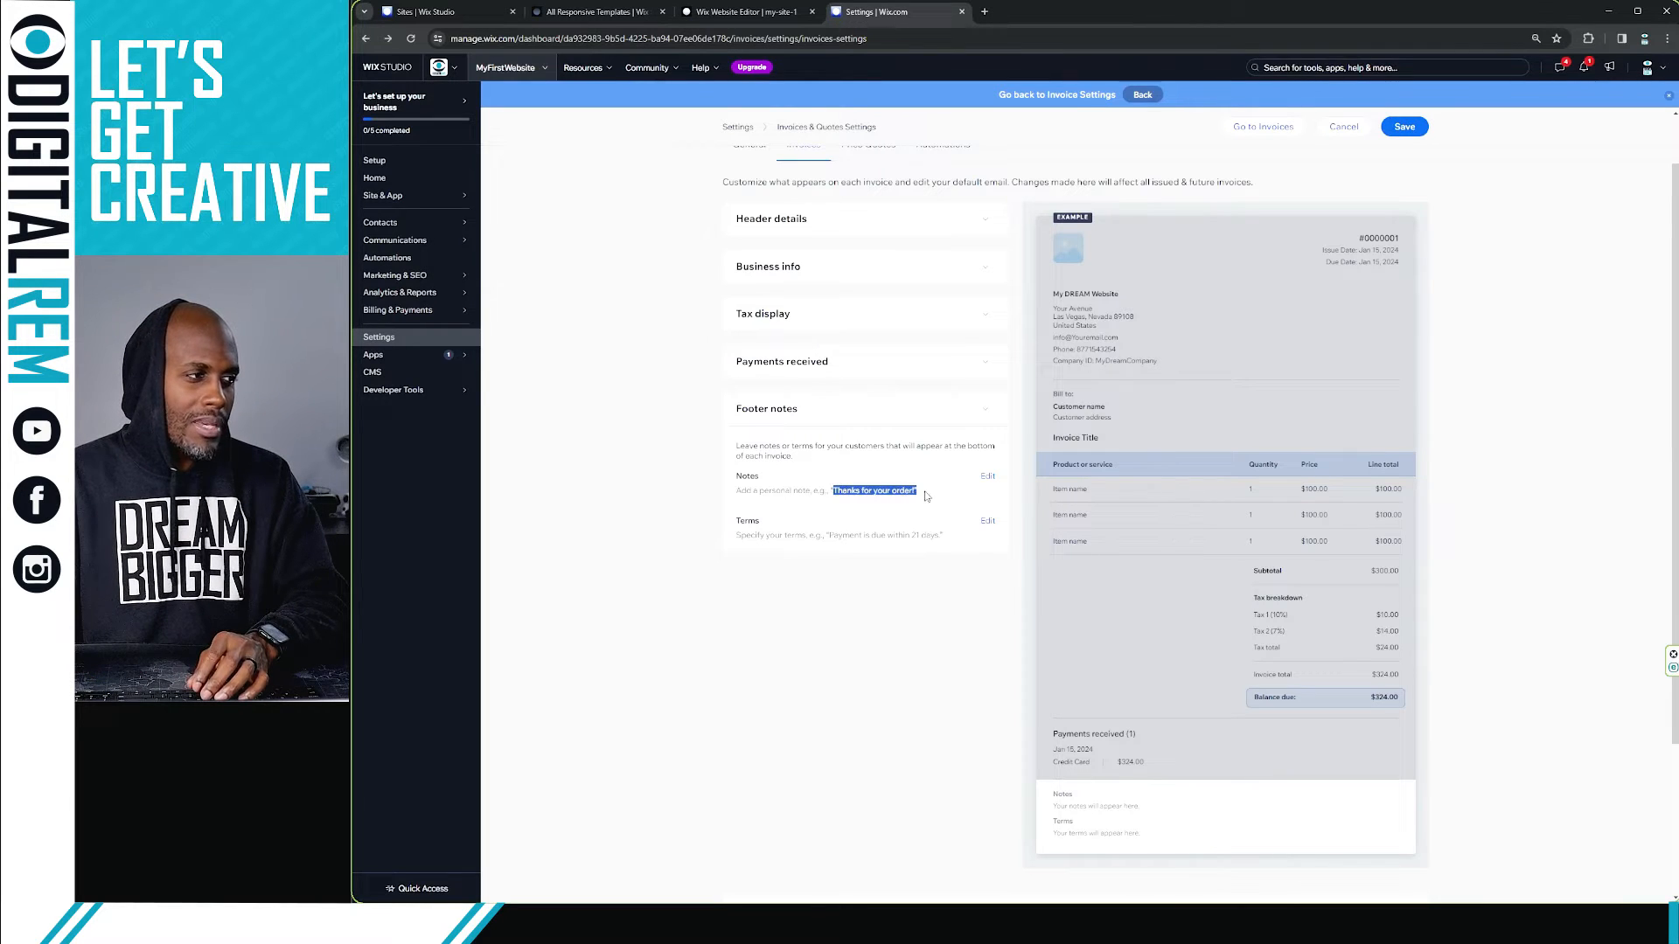
drag(823, 534, 957, 539)
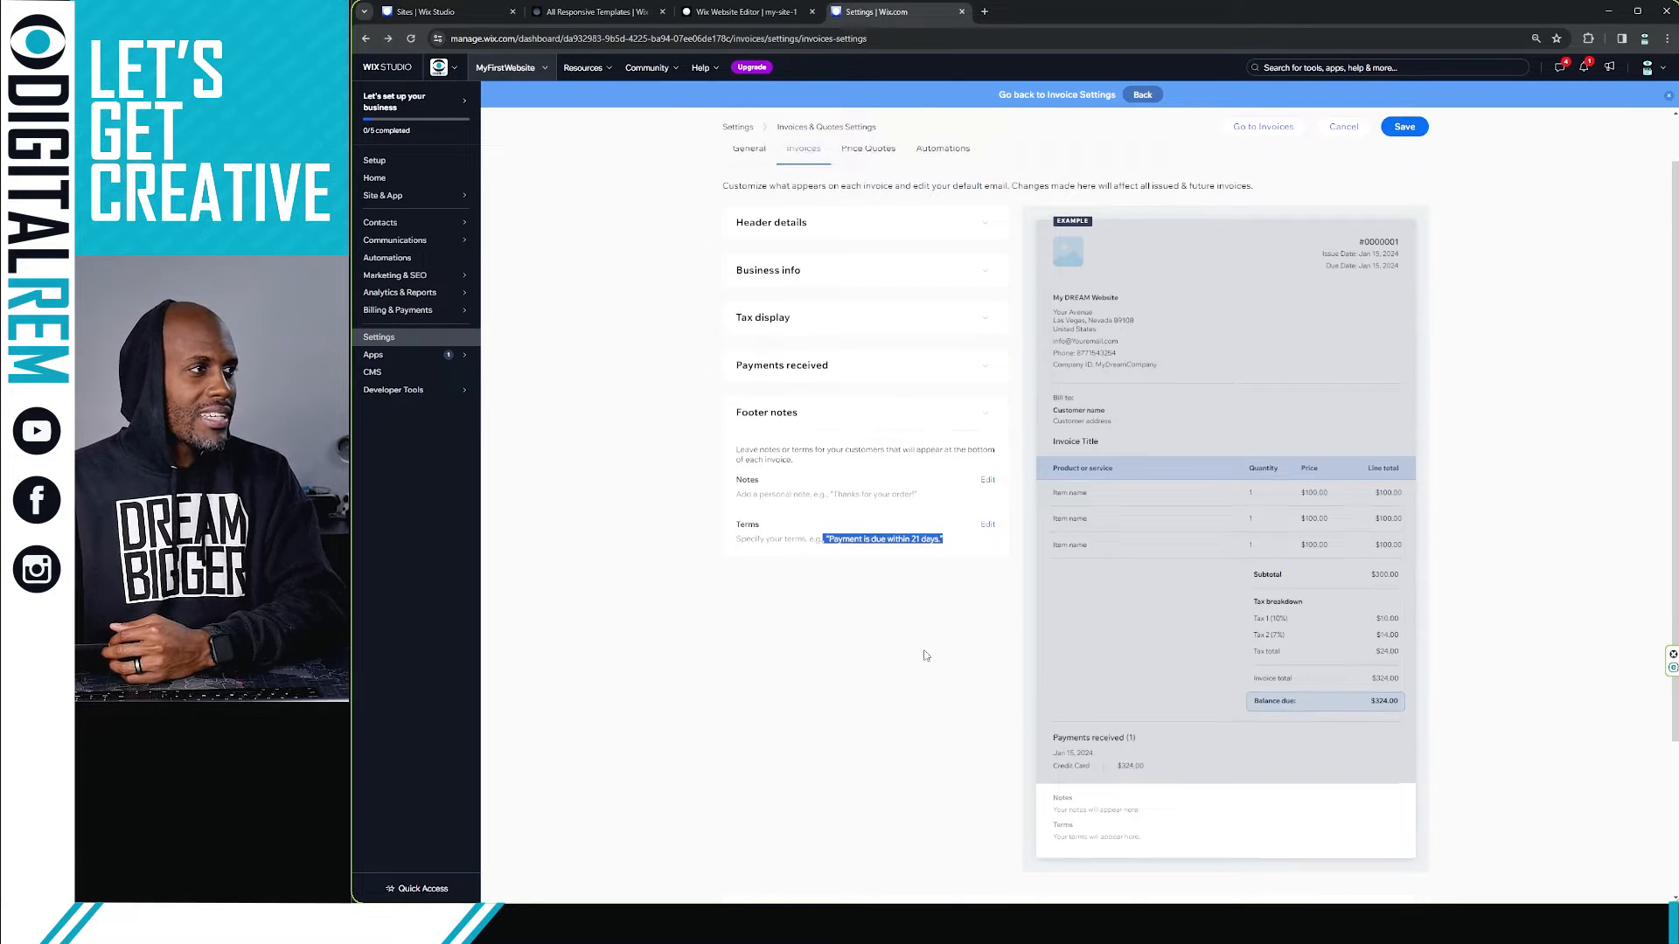
Step: Save the invoice changes while switching to the Price Quotes settings
scroll(911, 354, up, 1)
click(890, 210)
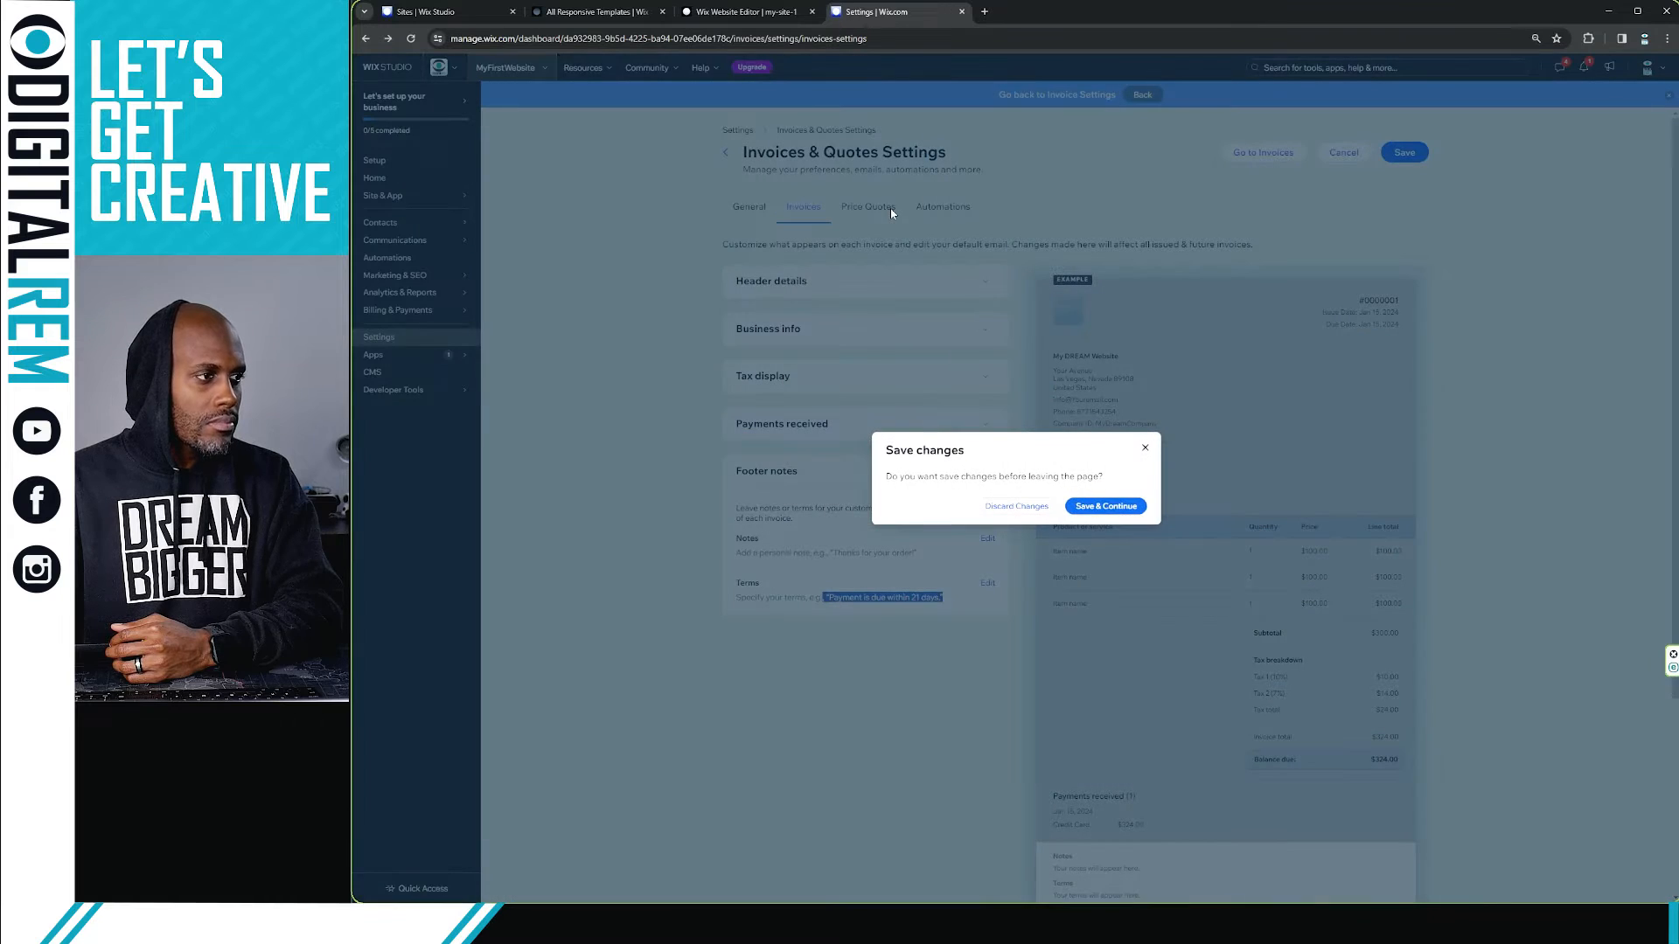
click(1124, 506)
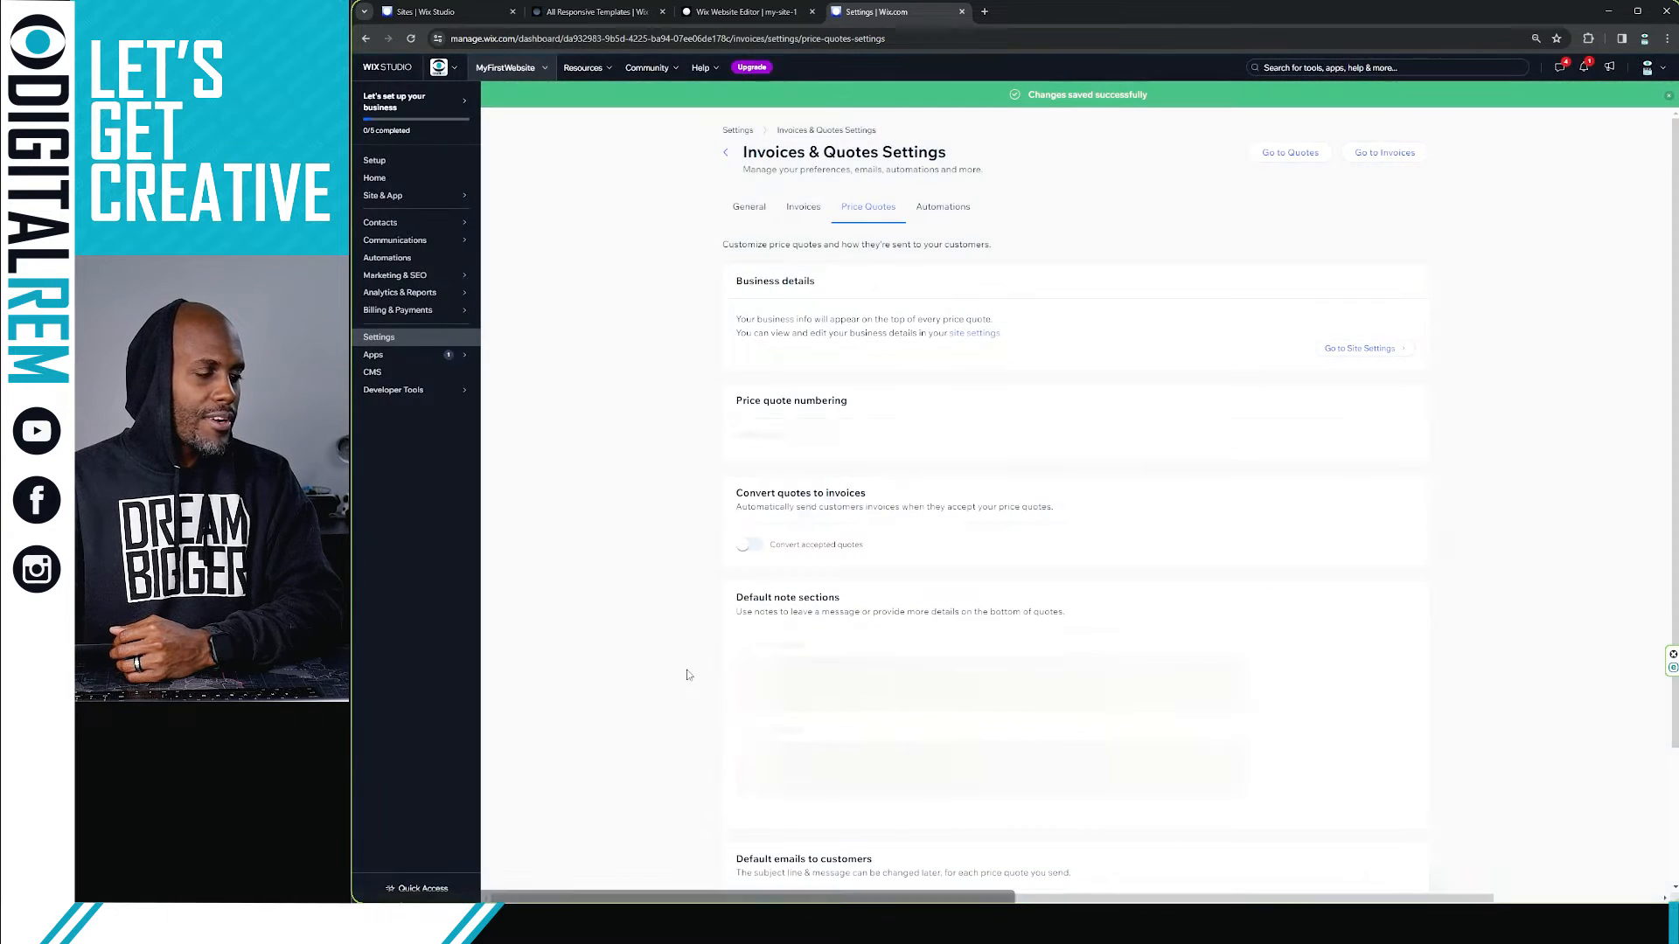
Step: Turn on automatic conversion of accepted quotes into invoices
scroll(822, 500, down, 1)
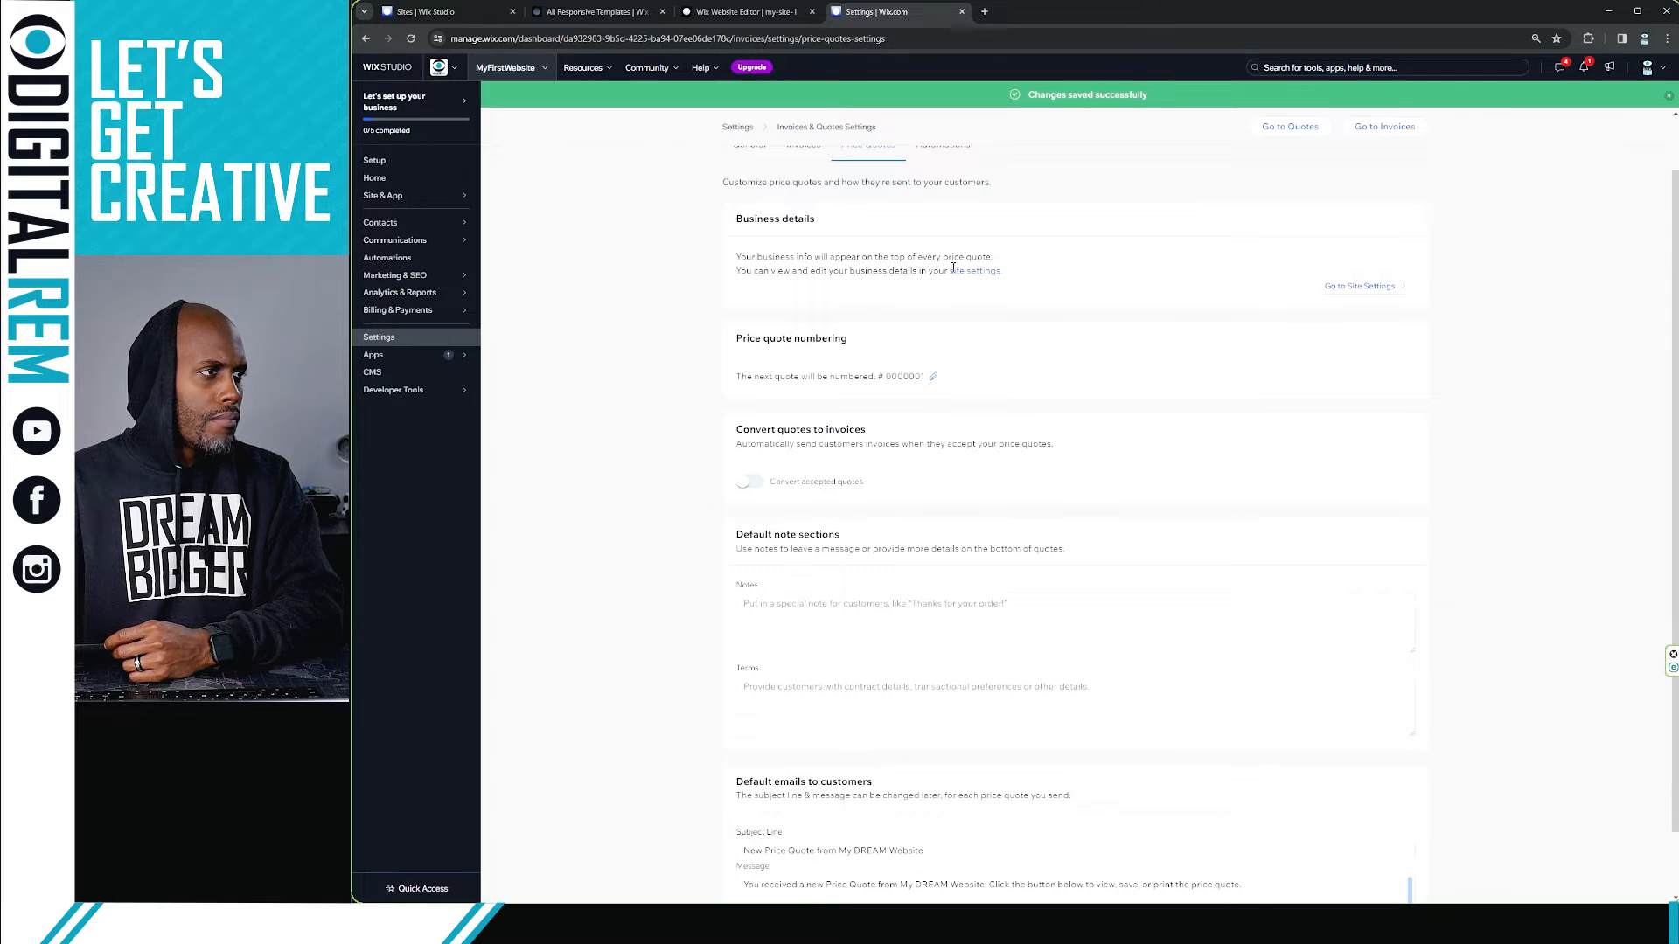
scroll(953, 267, down, 1)
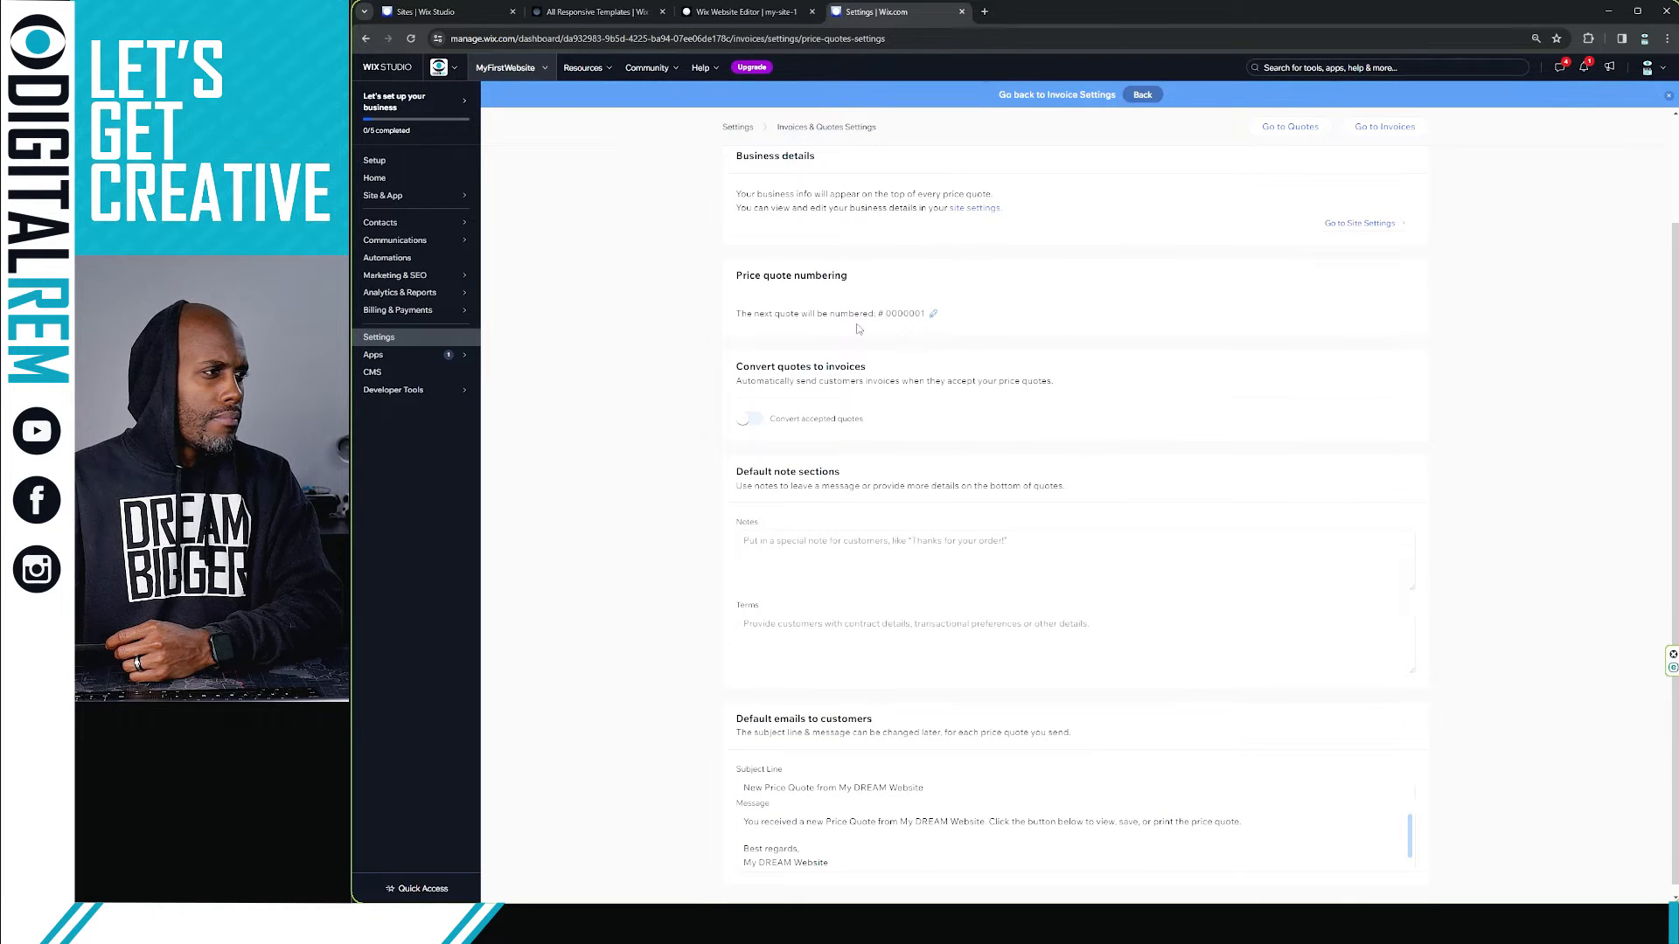
scroll(858, 328, up, 1)
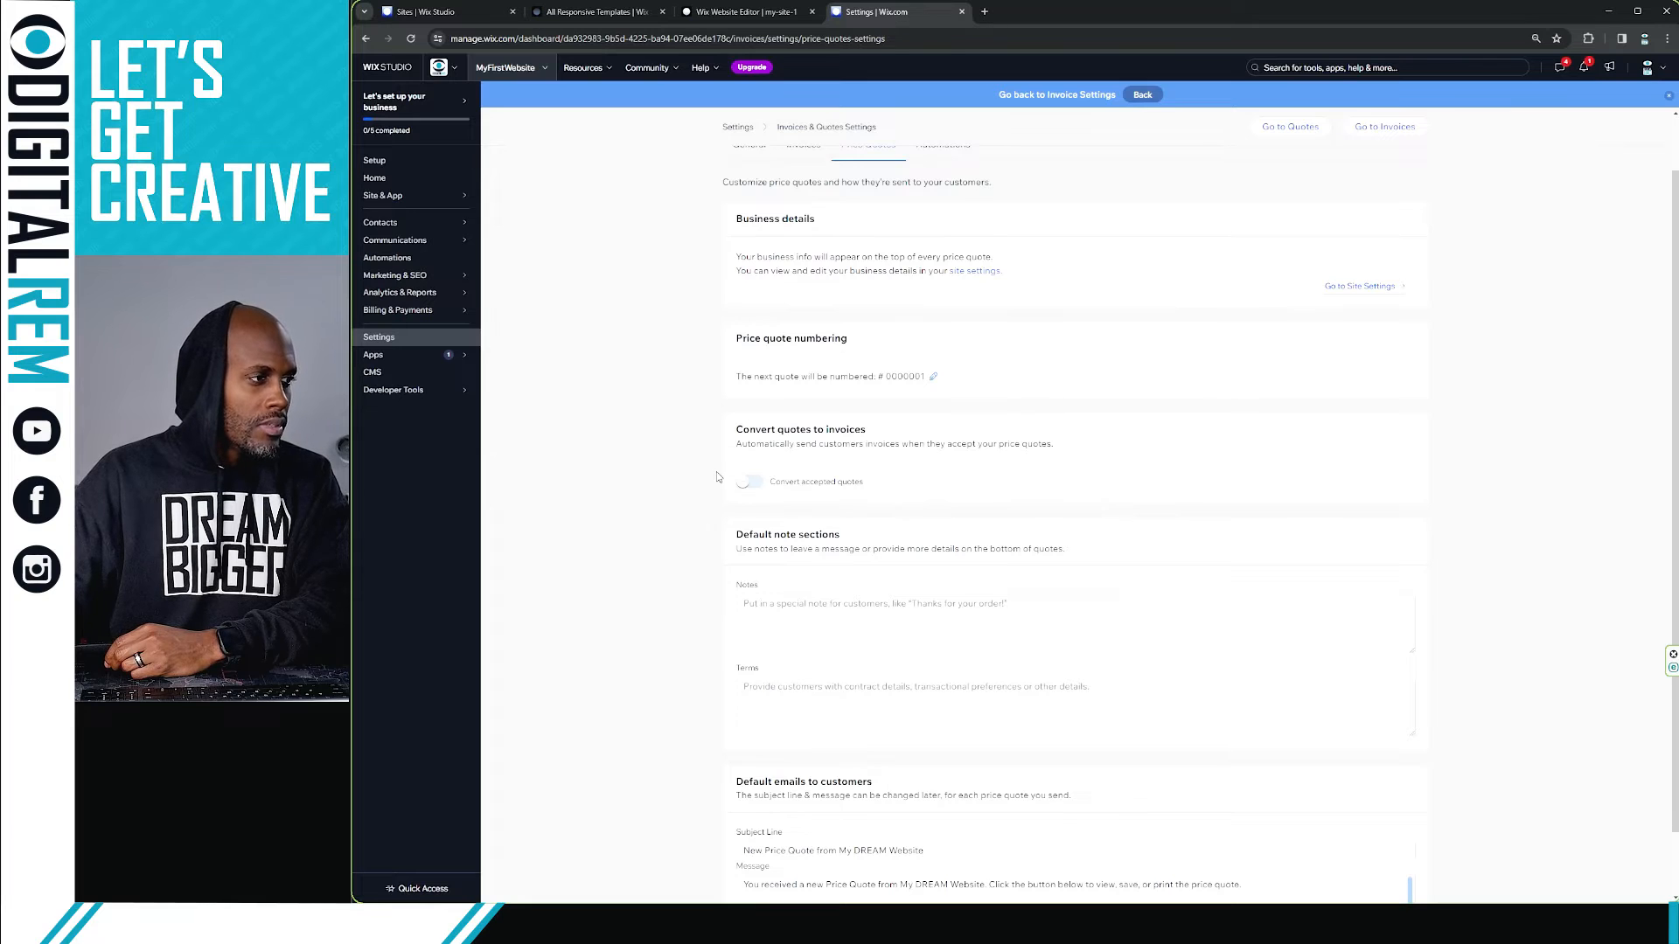
scroll(716, 476, up, 2)
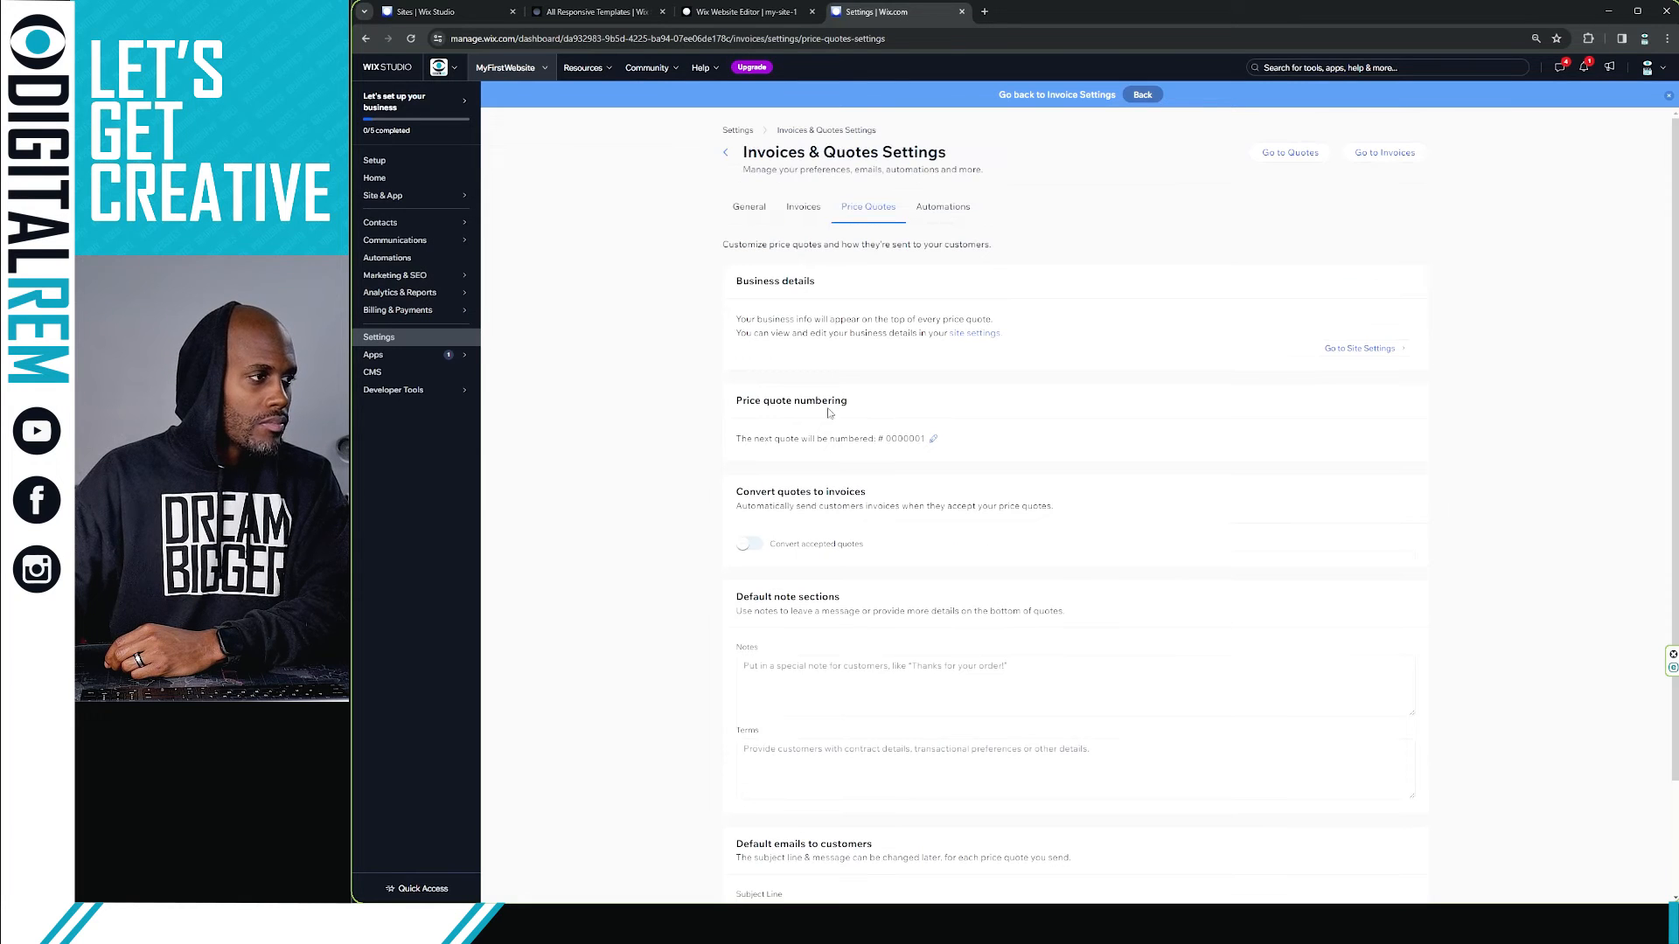
click(756, 547)
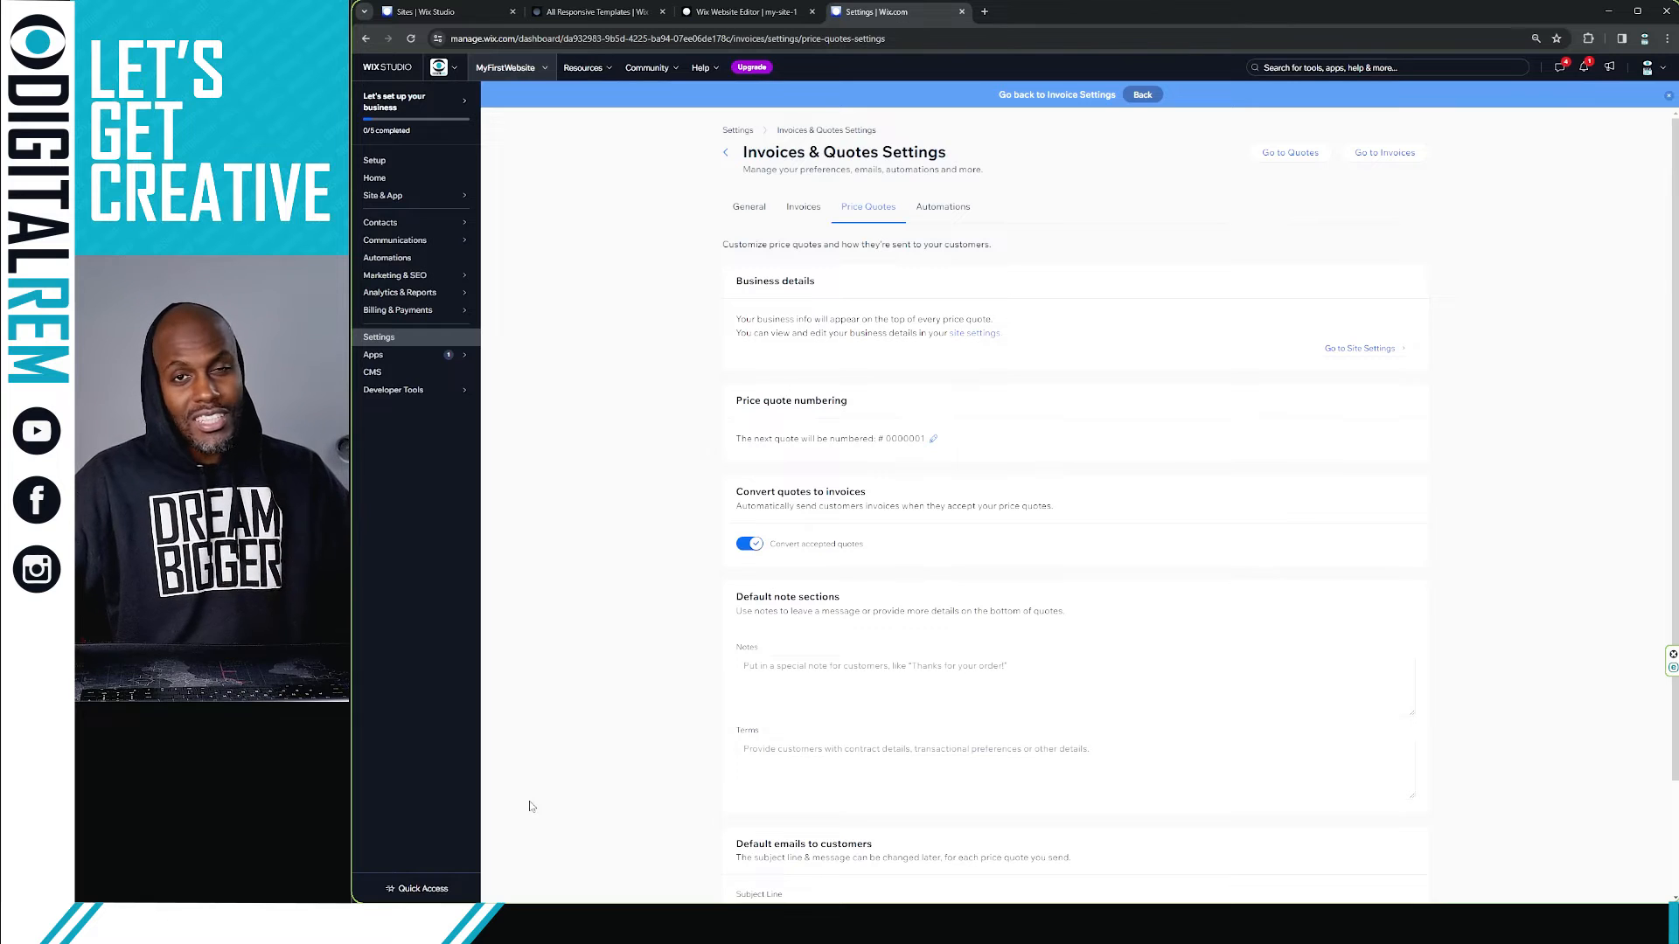
Step: Examine the quote Notes and Terms fields and the default email subject line
scroll(897, 619, down, 3)
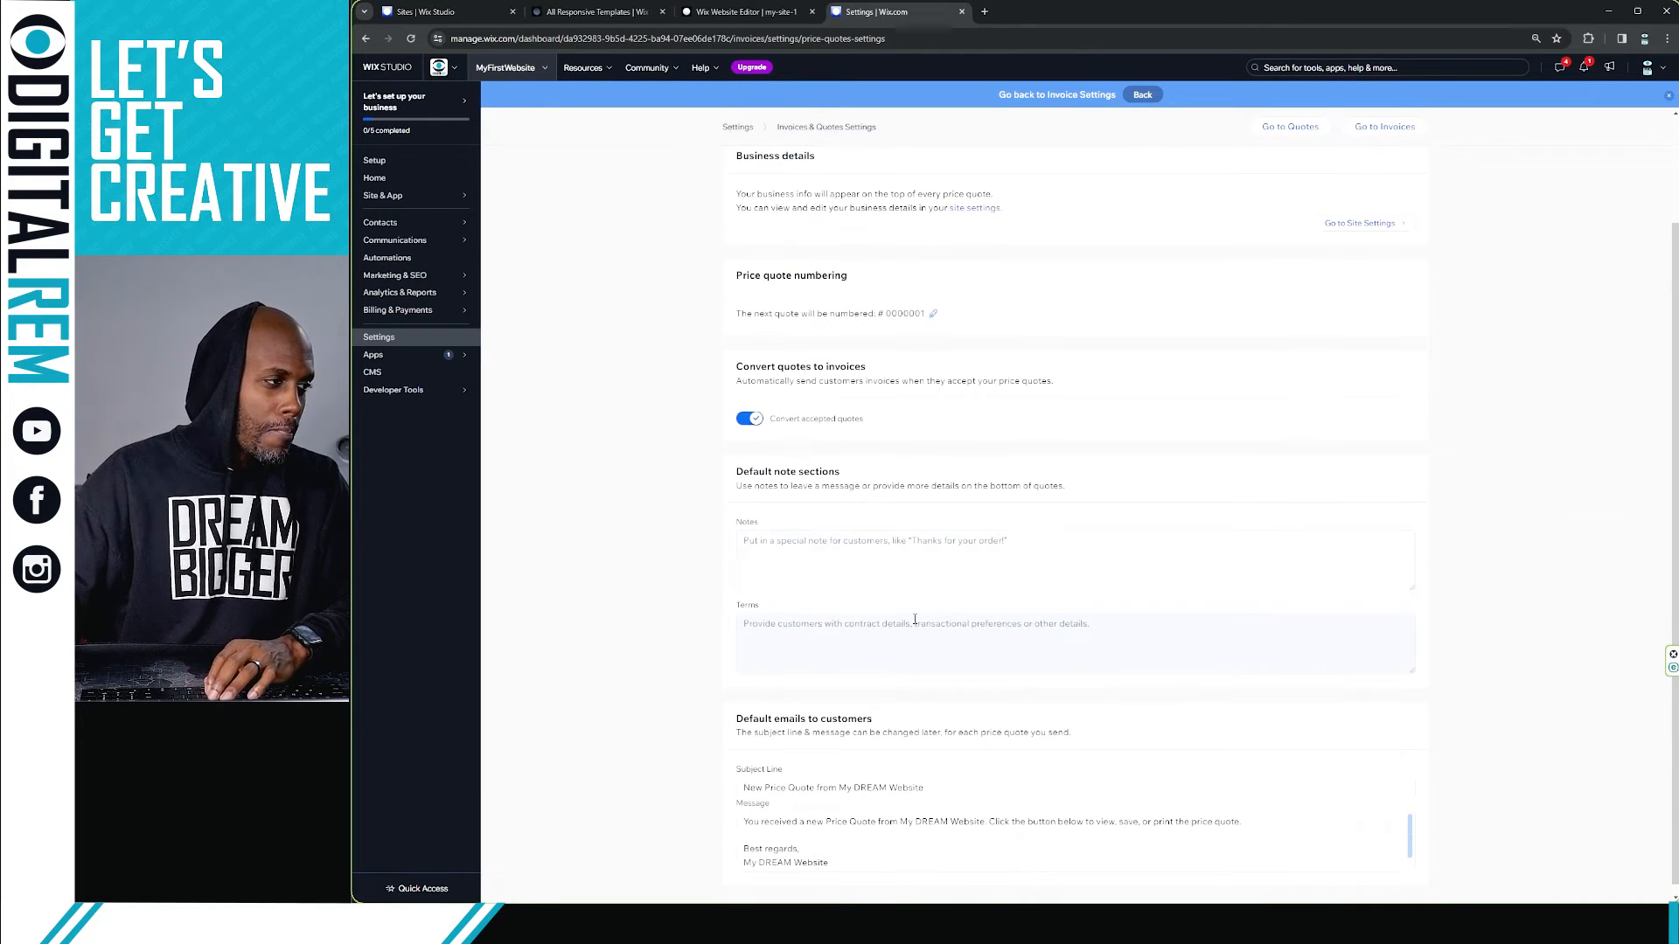
click(820, 533)
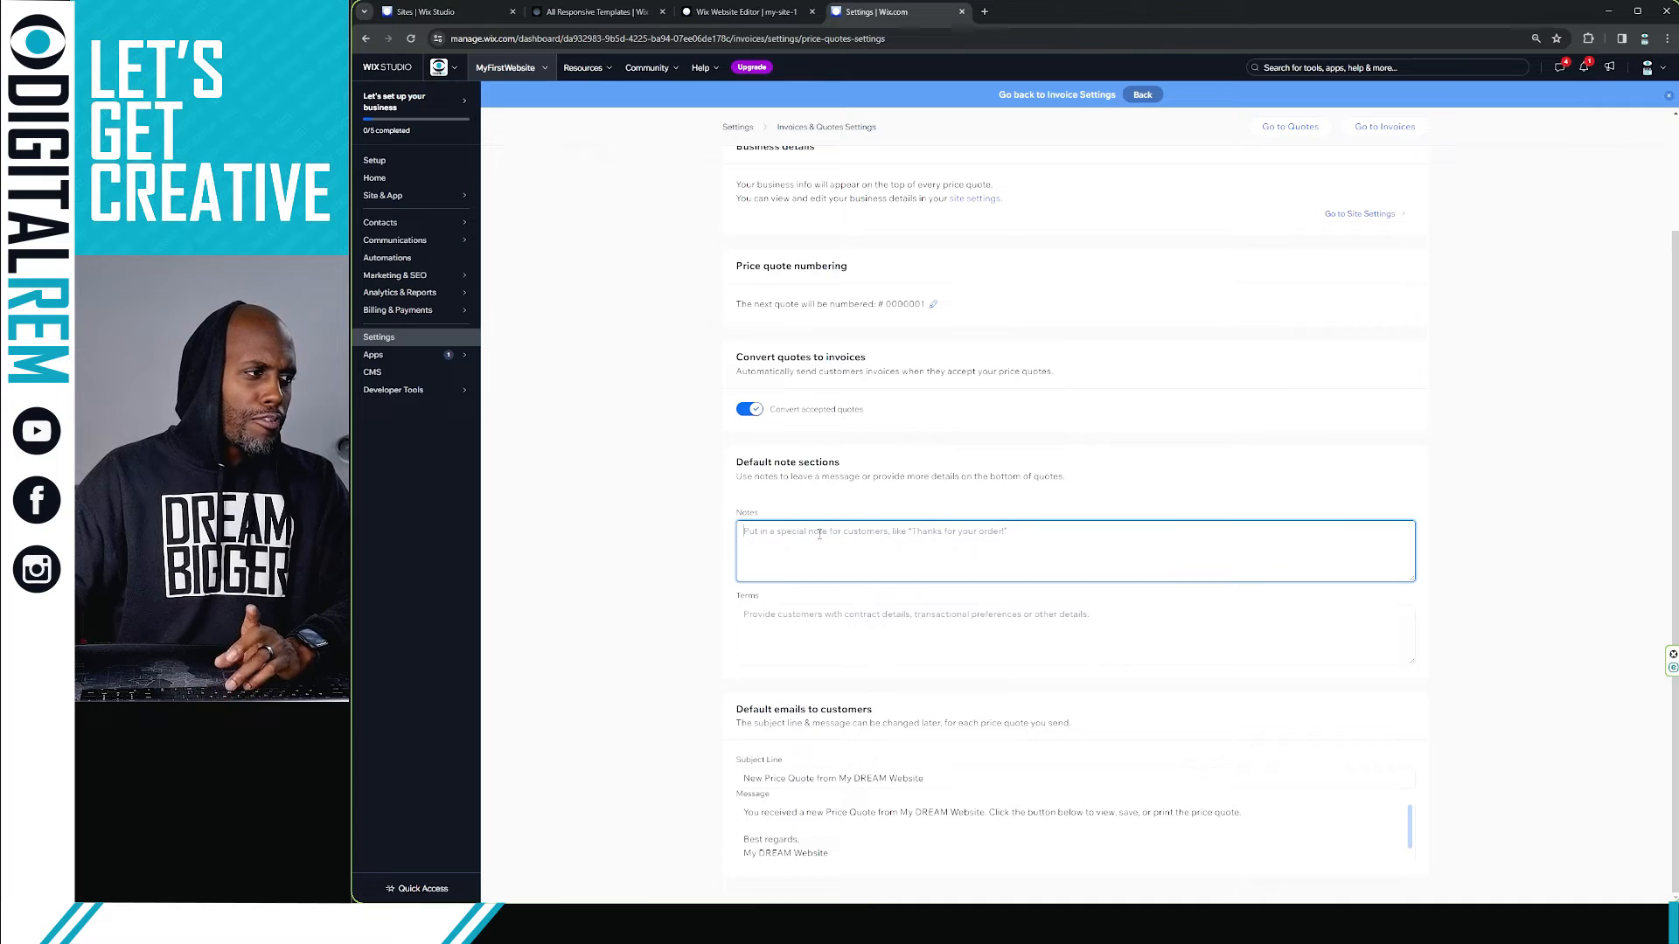
click(978, 614)
click(1003, 543)
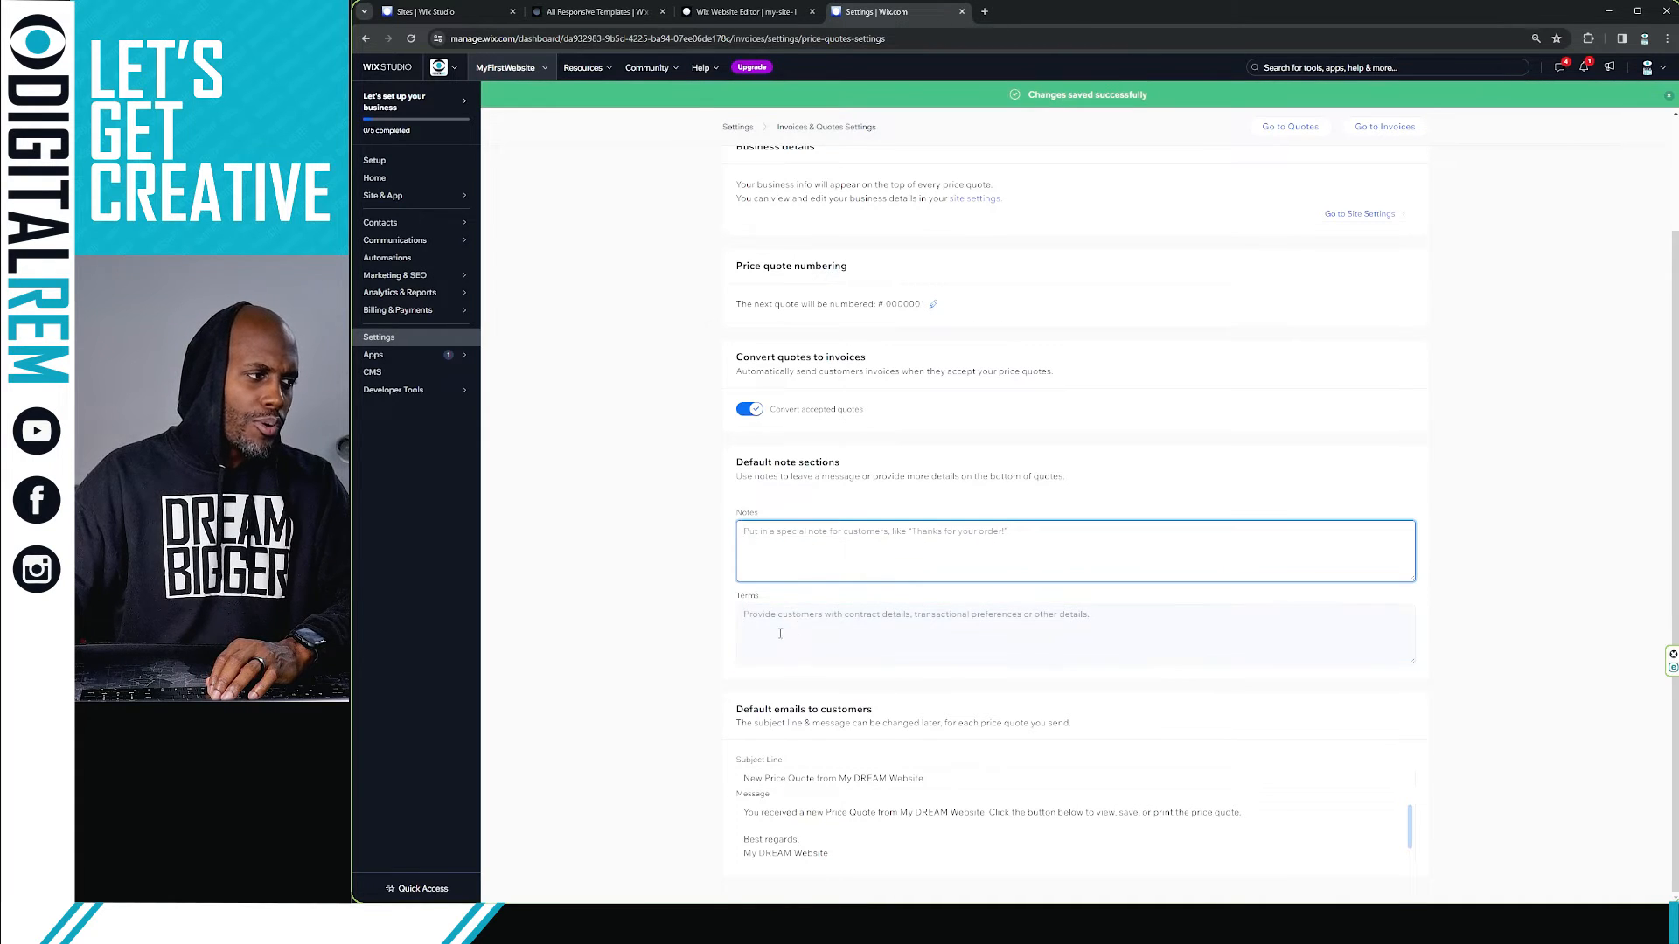
click(976, 636)
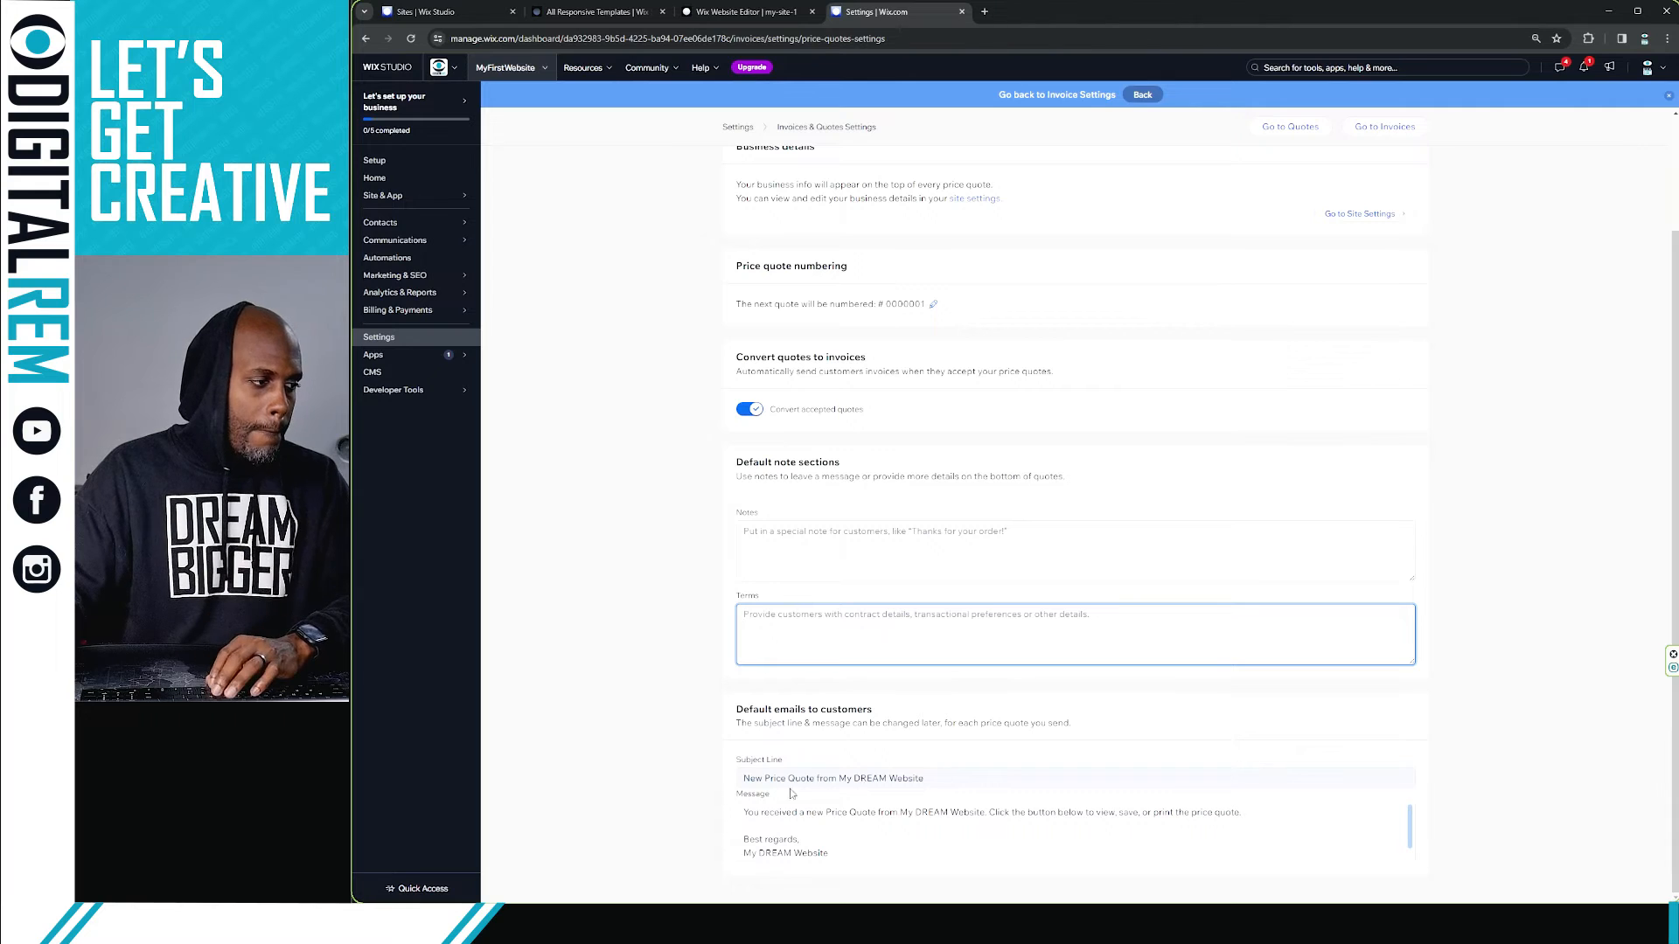
click(845, 773)
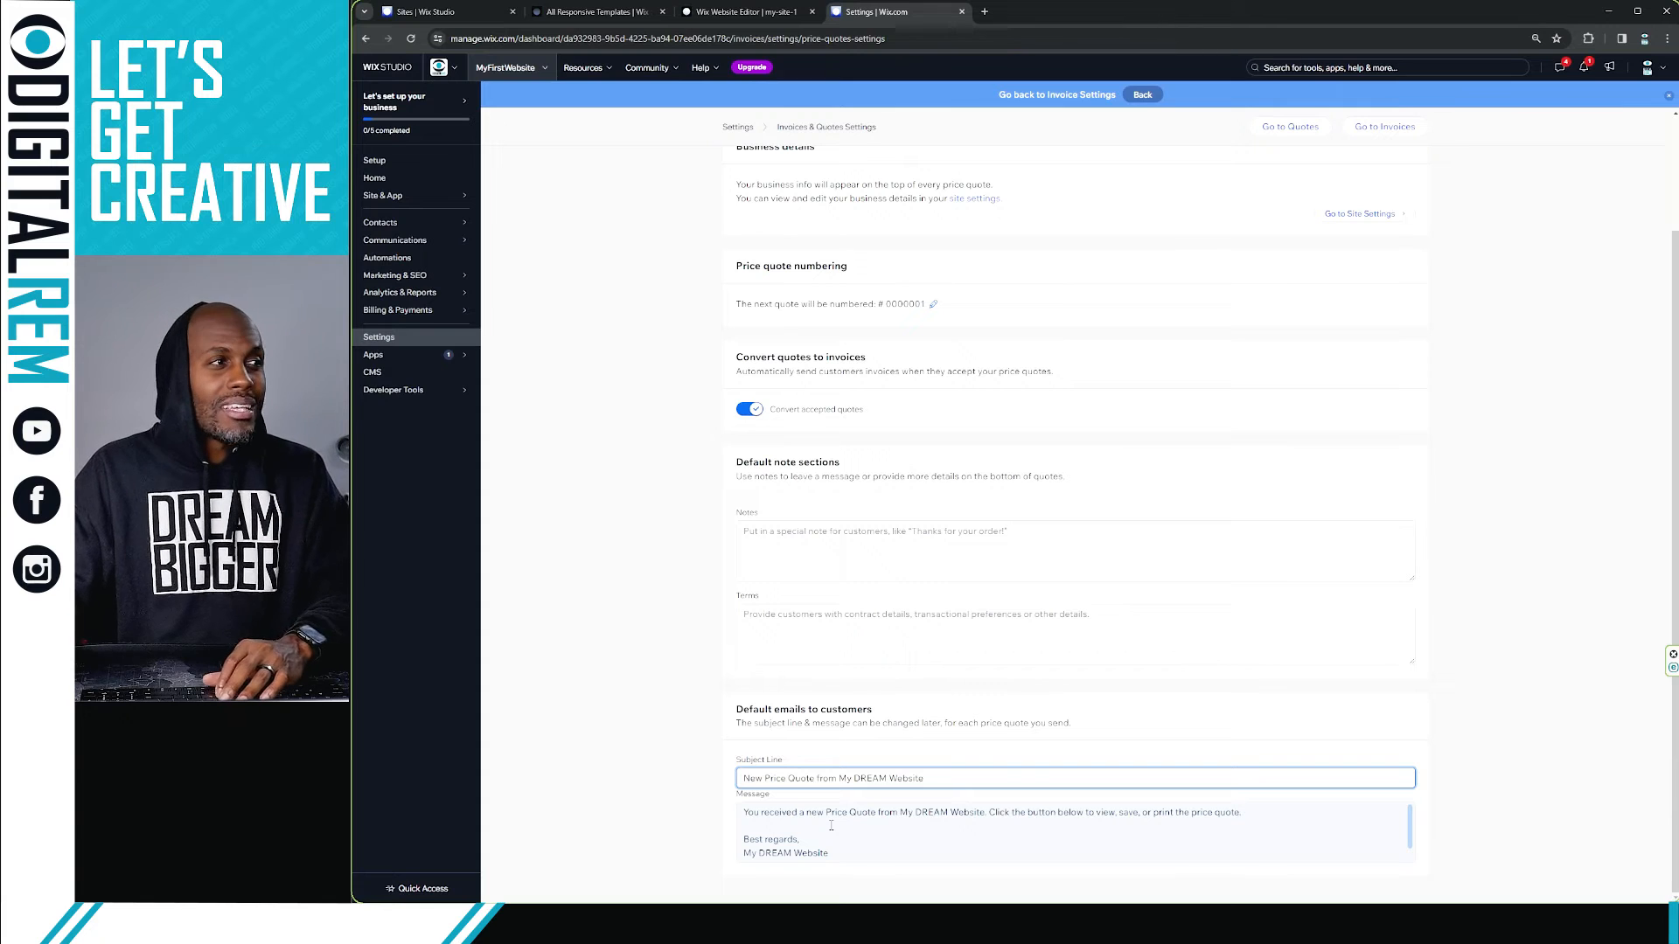
Step: Open the Automations settings for invoices and quotes
scroll(1041, 306, up, 2)
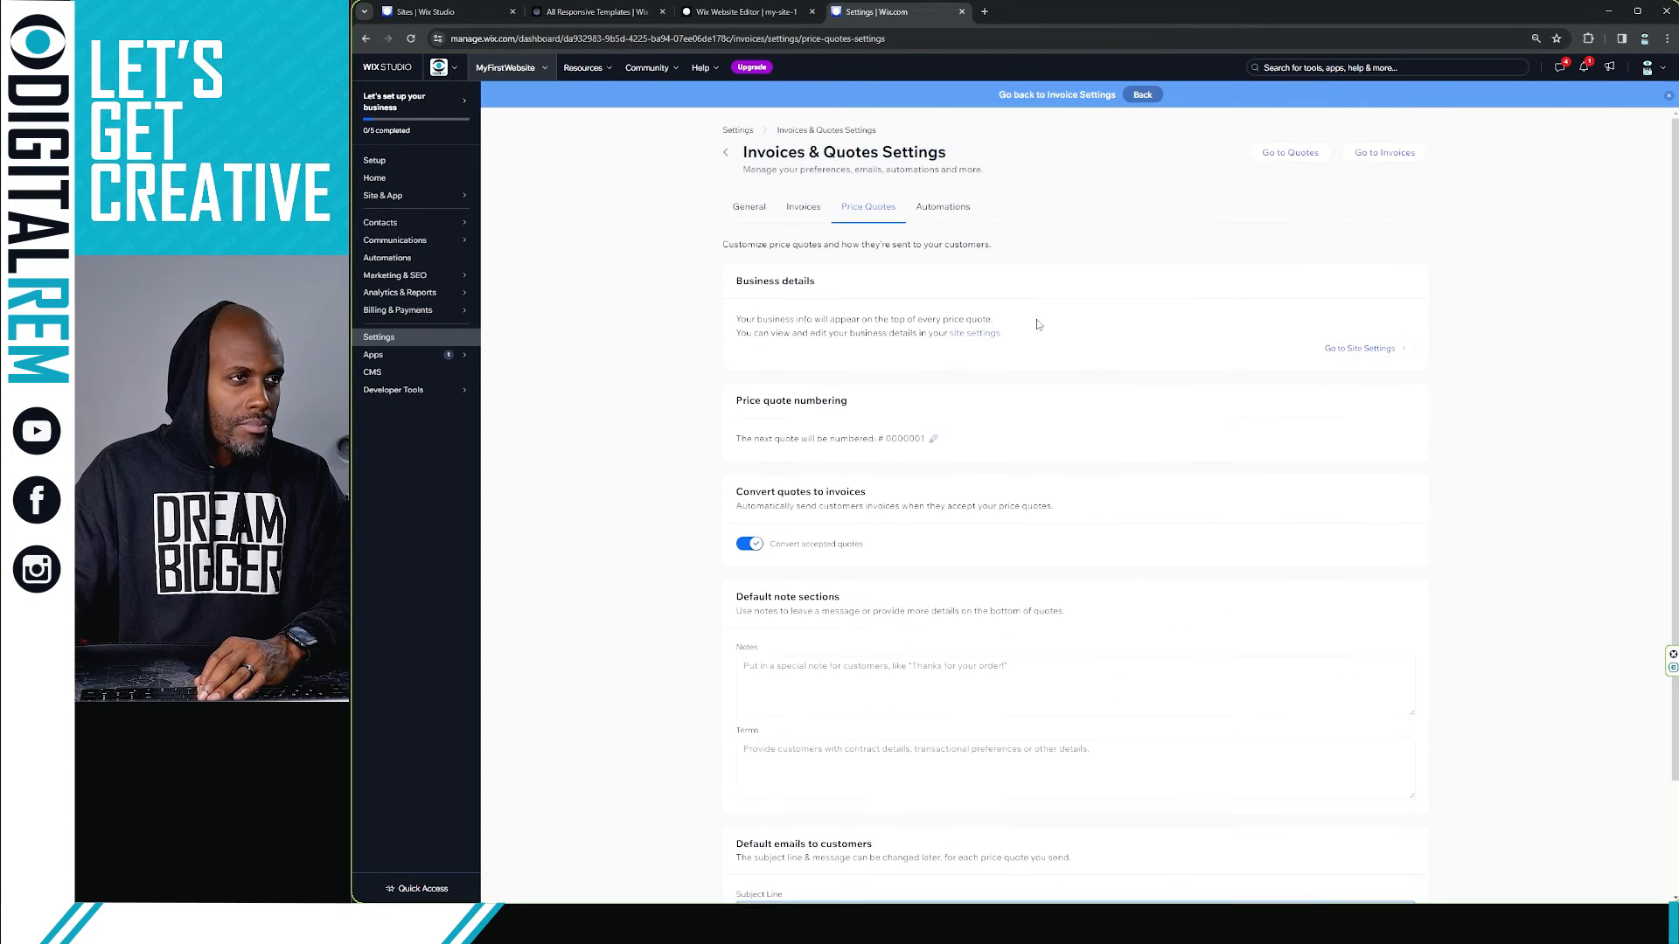
click(958, 216)
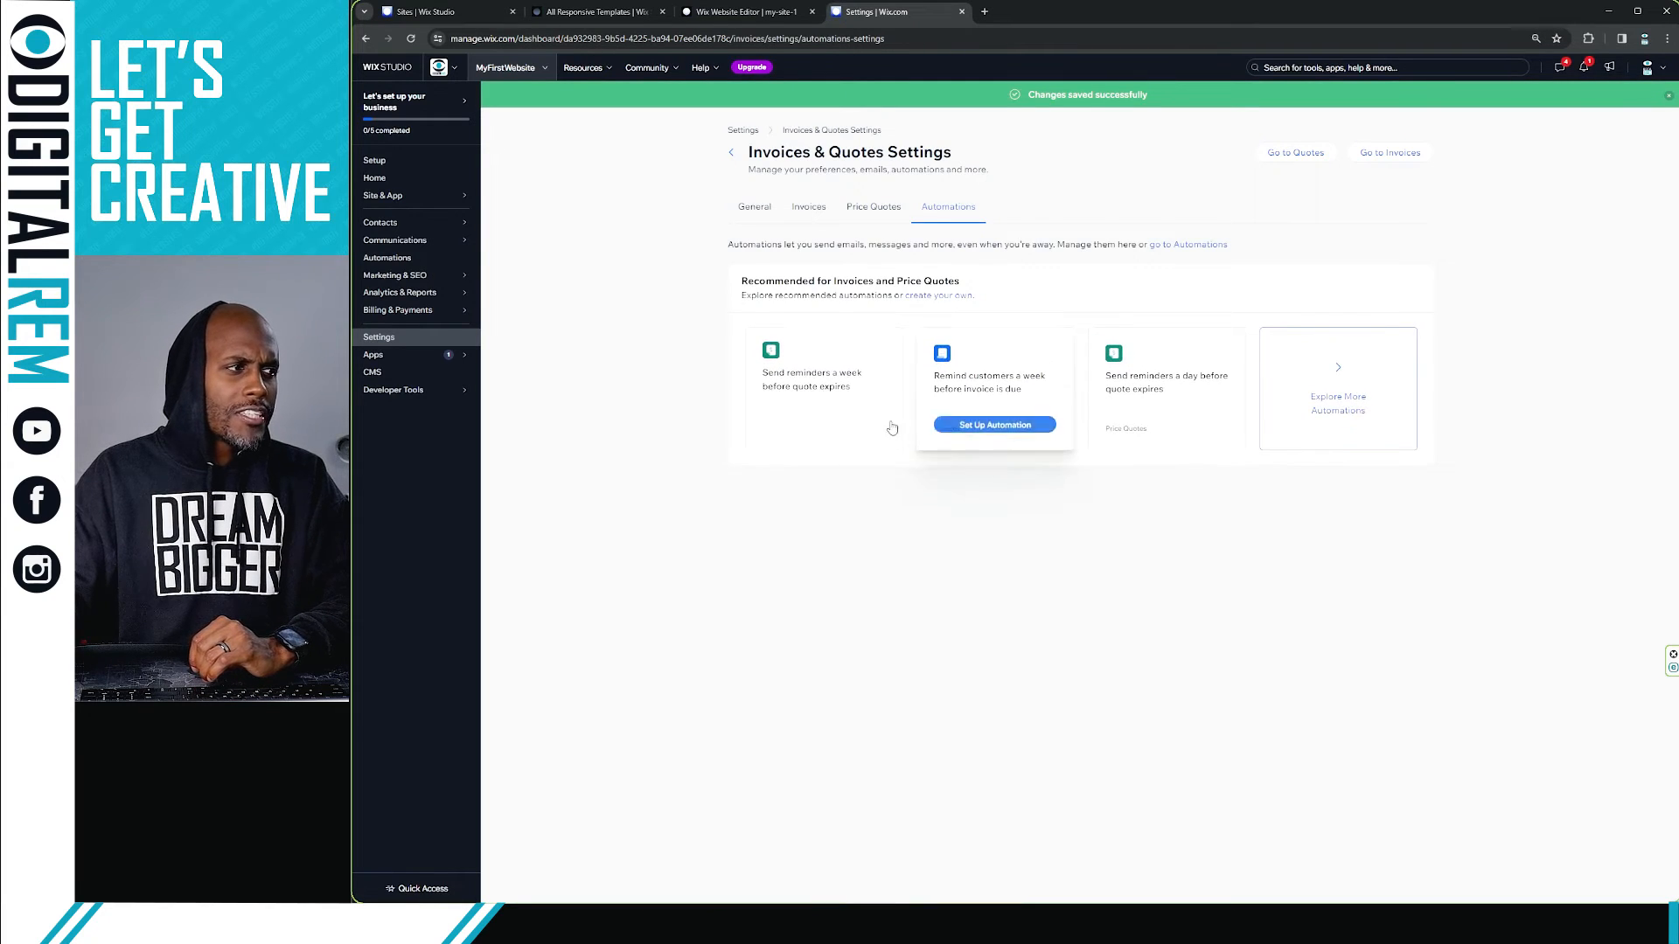
mouse_move(863, 409)
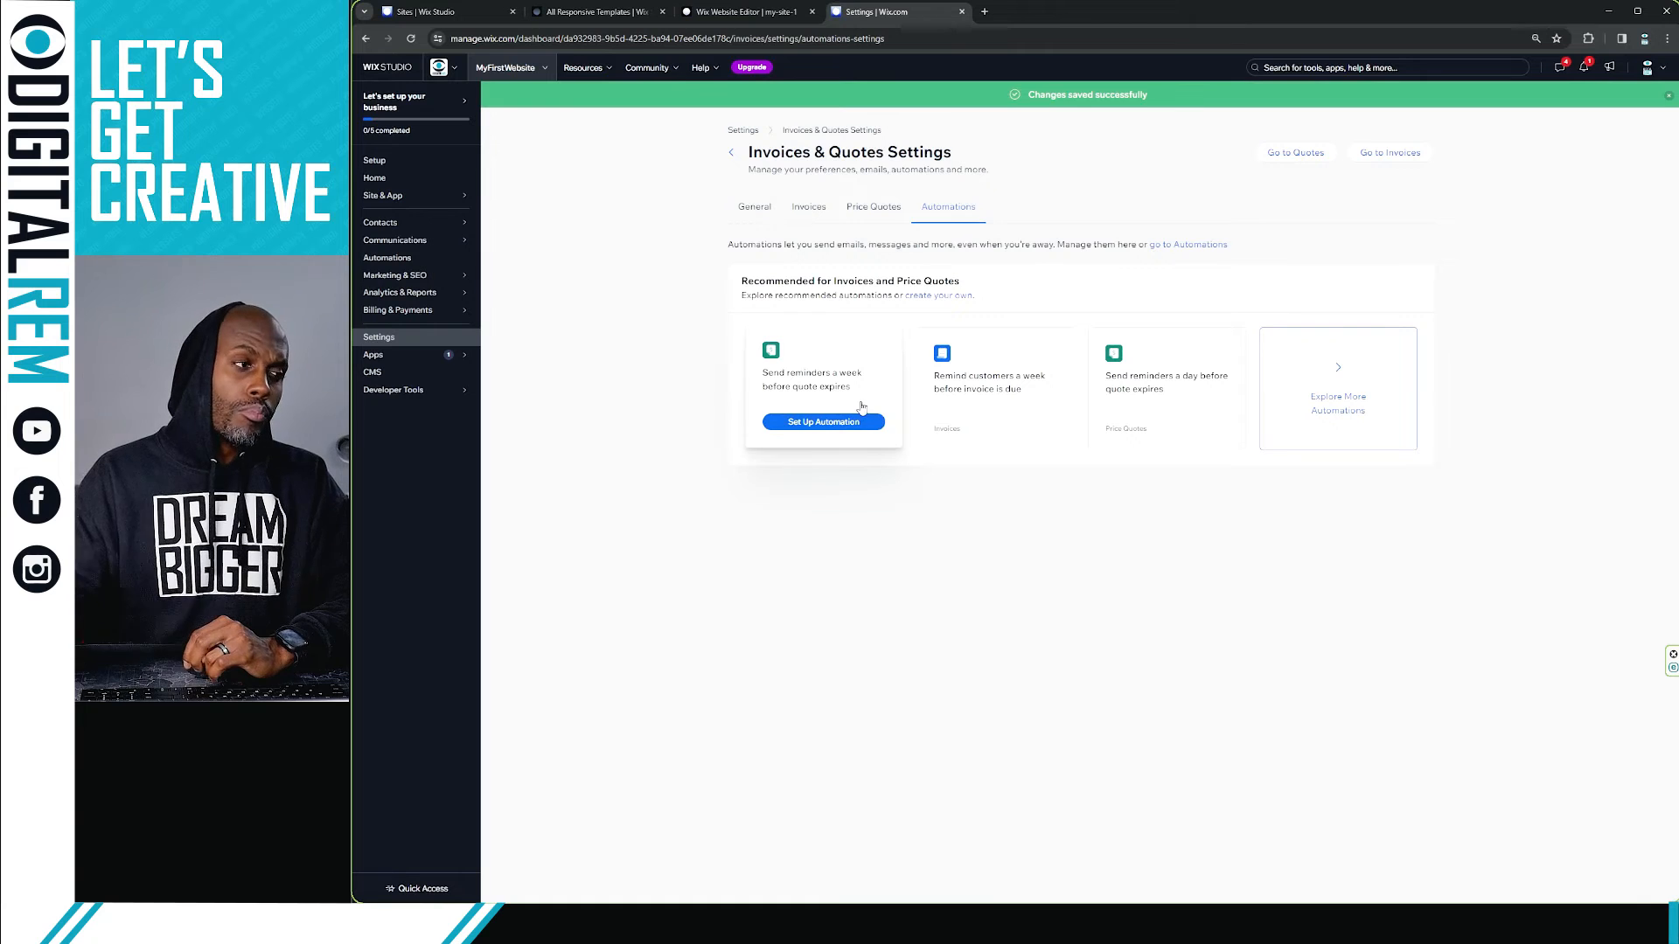